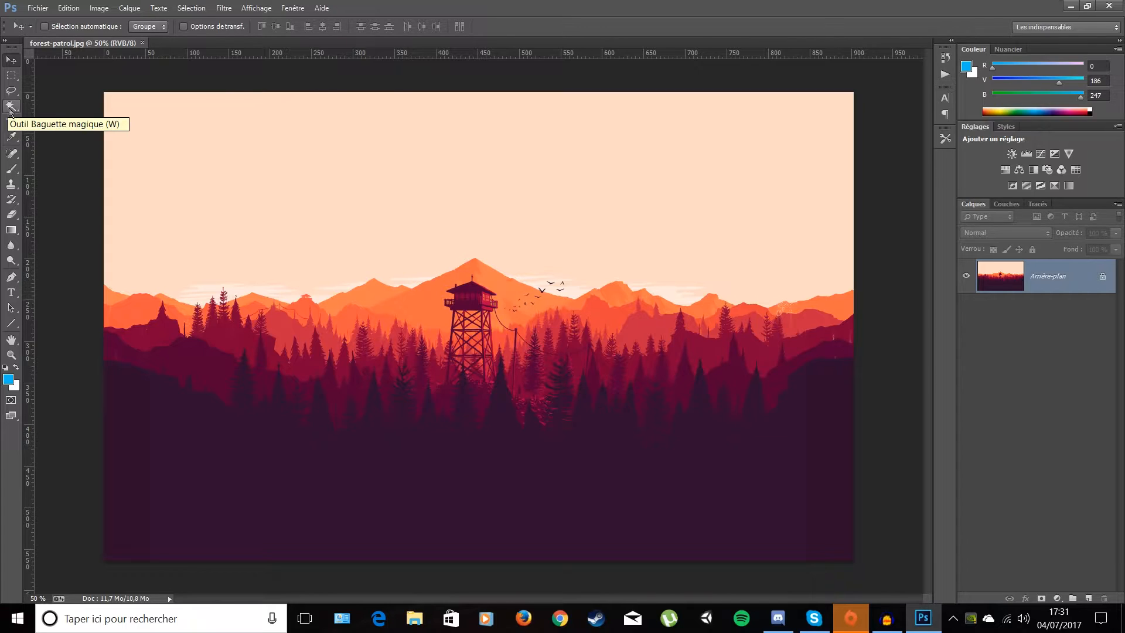
click(11, 138)
mouse_move(11, 138)
mouse_down()
mouse_move(58, 136)
mouse_move(76, 173)
mouse_up()
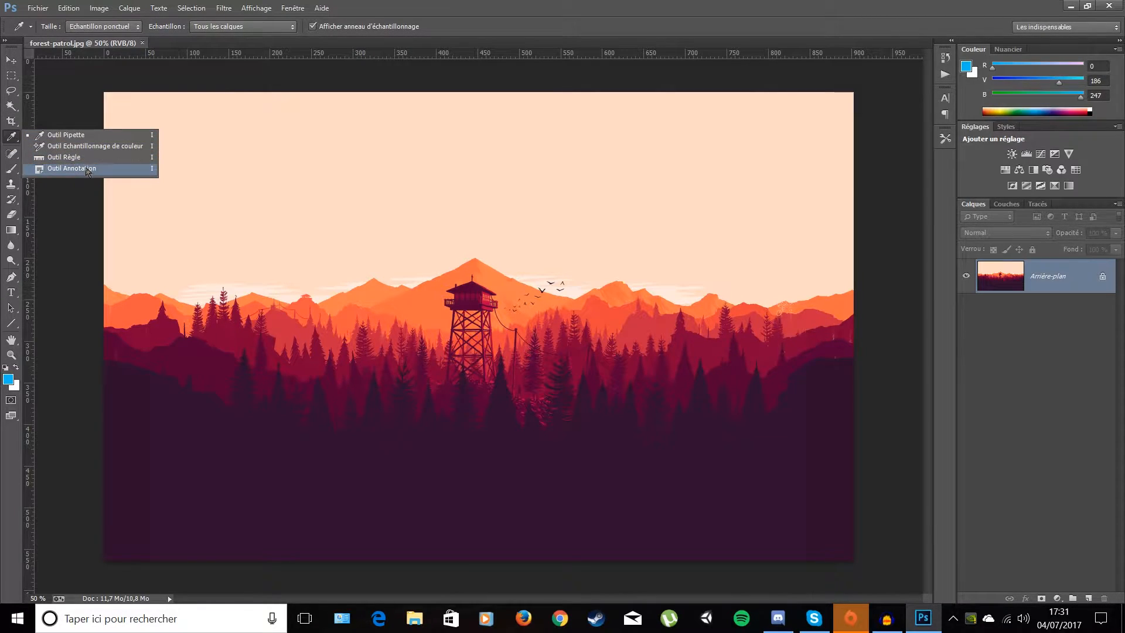
click(28, 138)
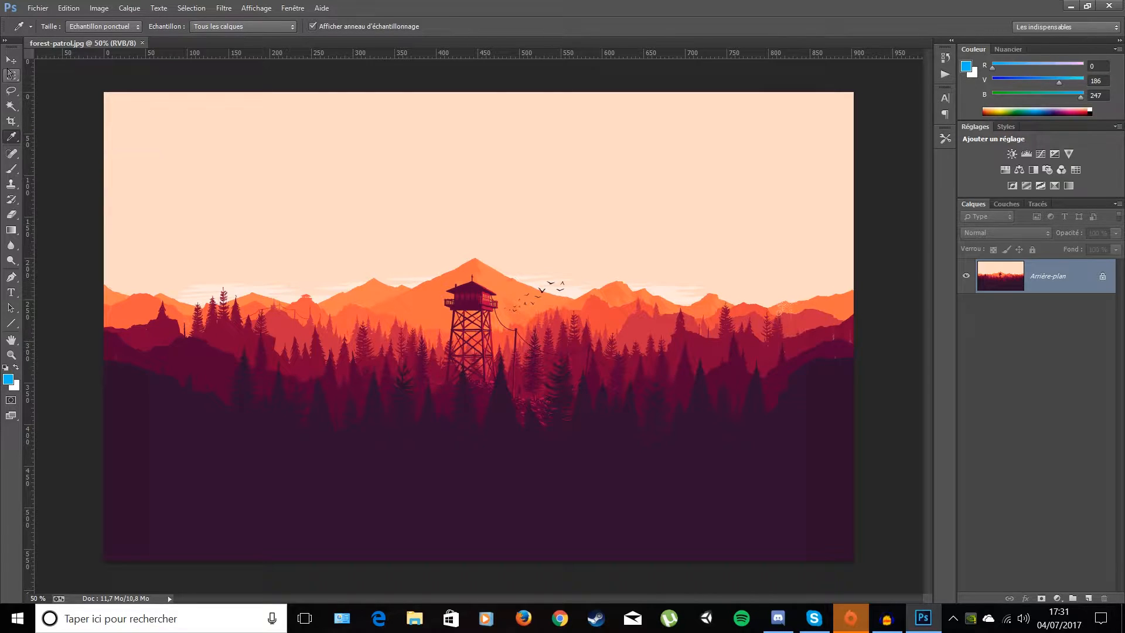
click(12, 169)
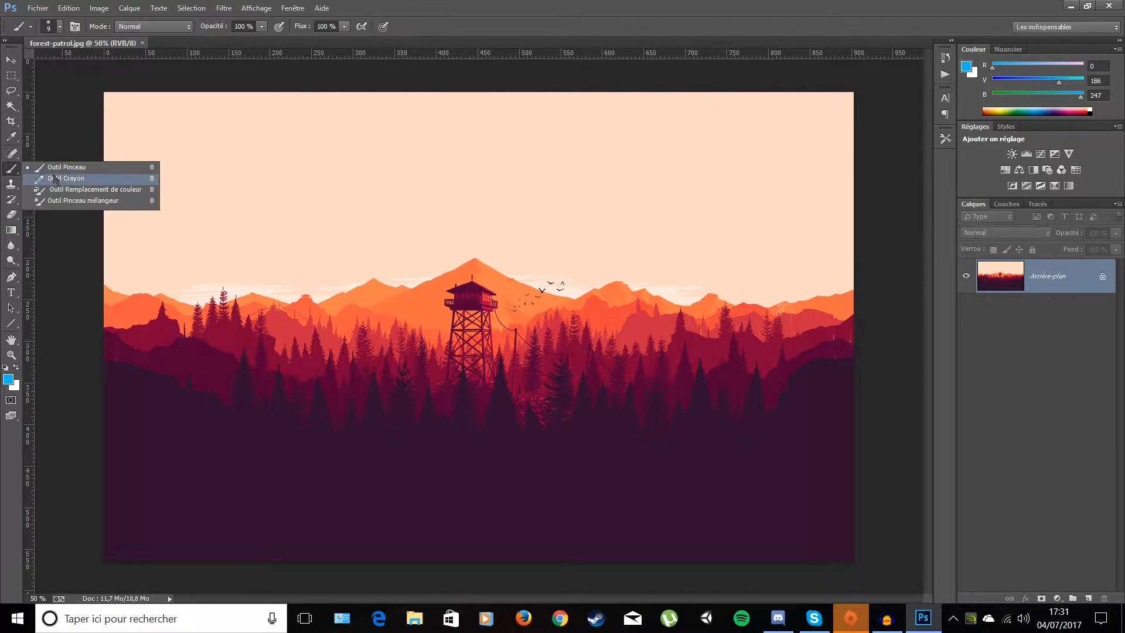
click(53, 166)
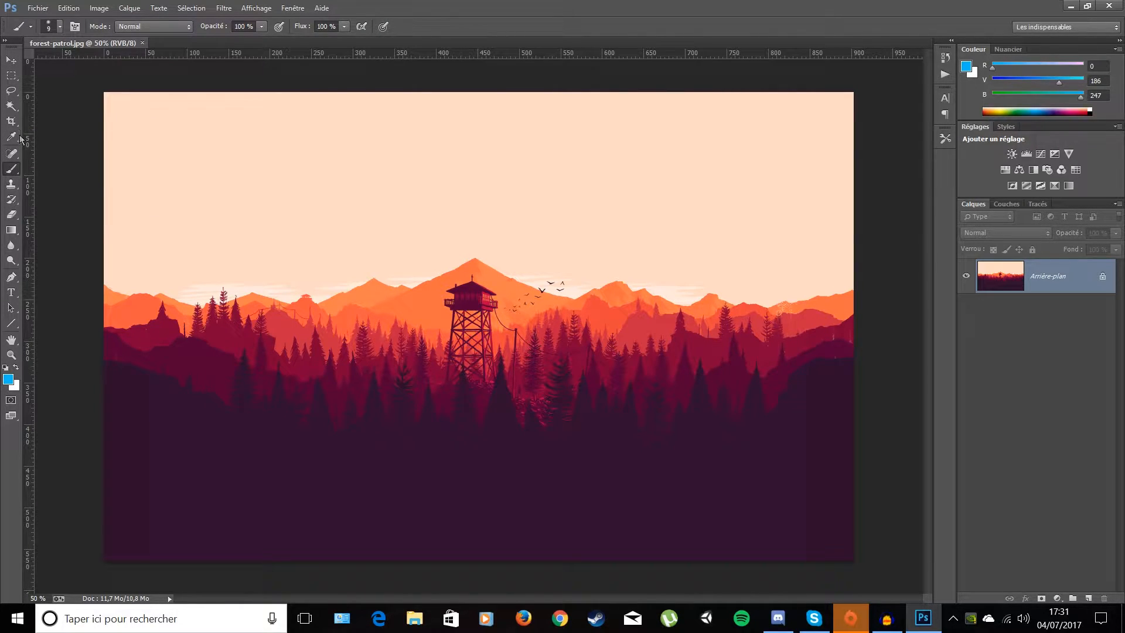
click(11, 63)
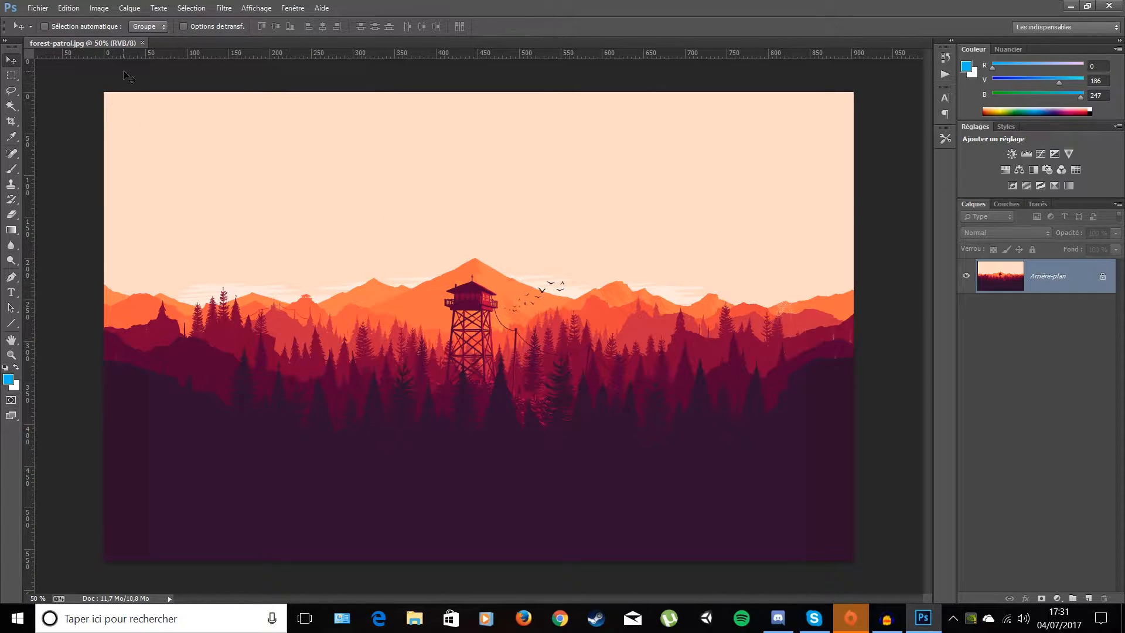
- Close forest-patrol.jpg and open it again from the Wallpaper folder
click(142, 42)
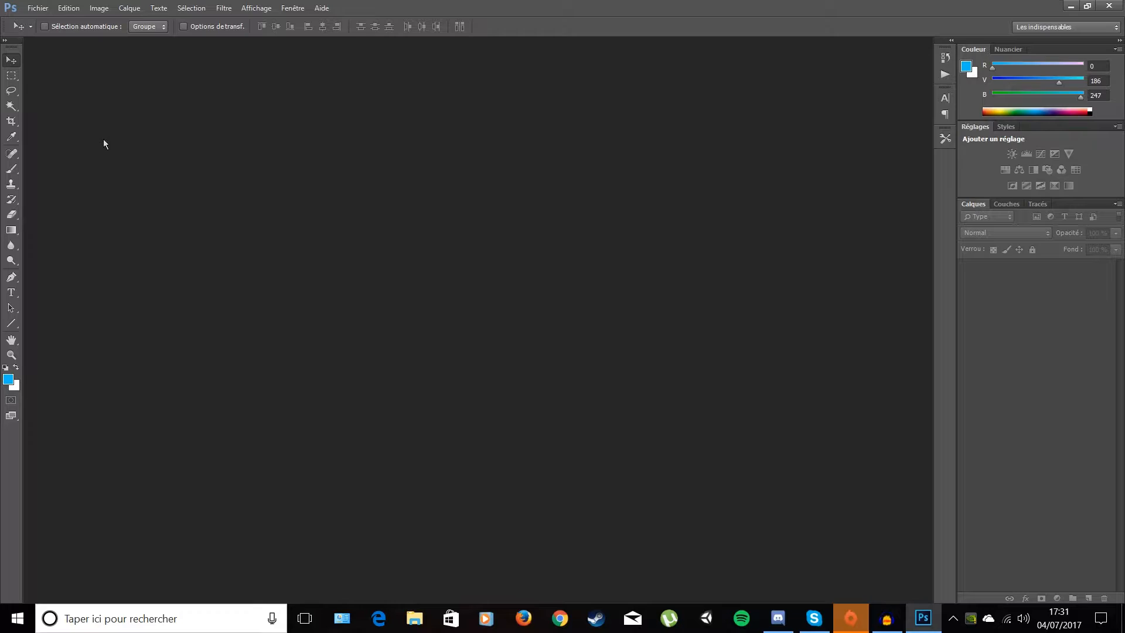
click(38, 8)
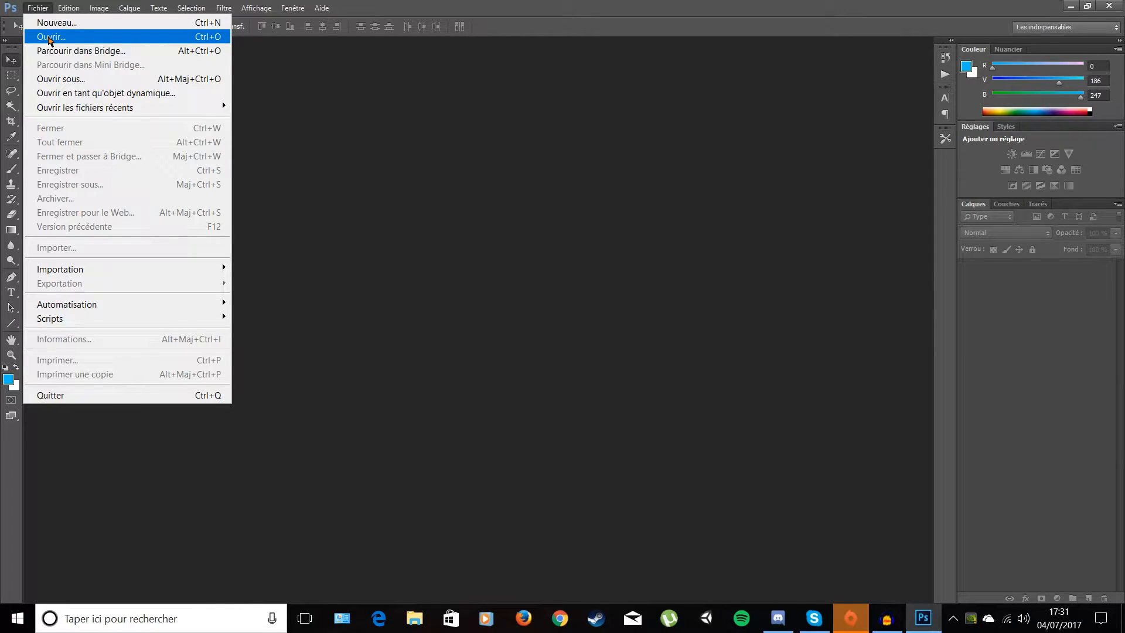
click(49, 39)
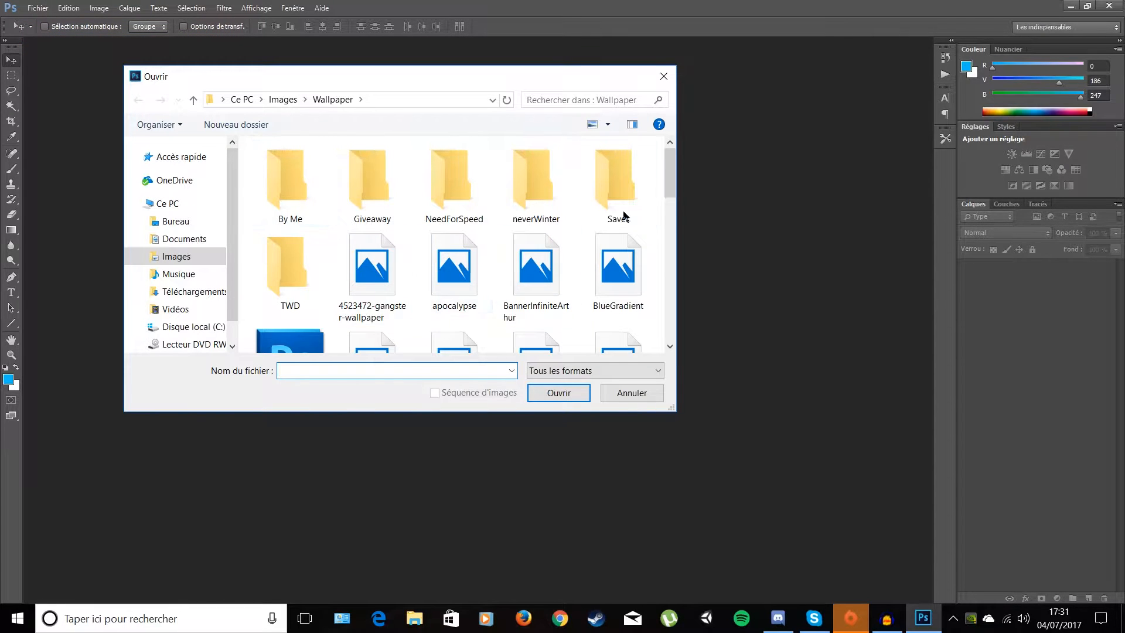
drag(669, 173, 669, 222)
click(370, 230)
click(573, 394)
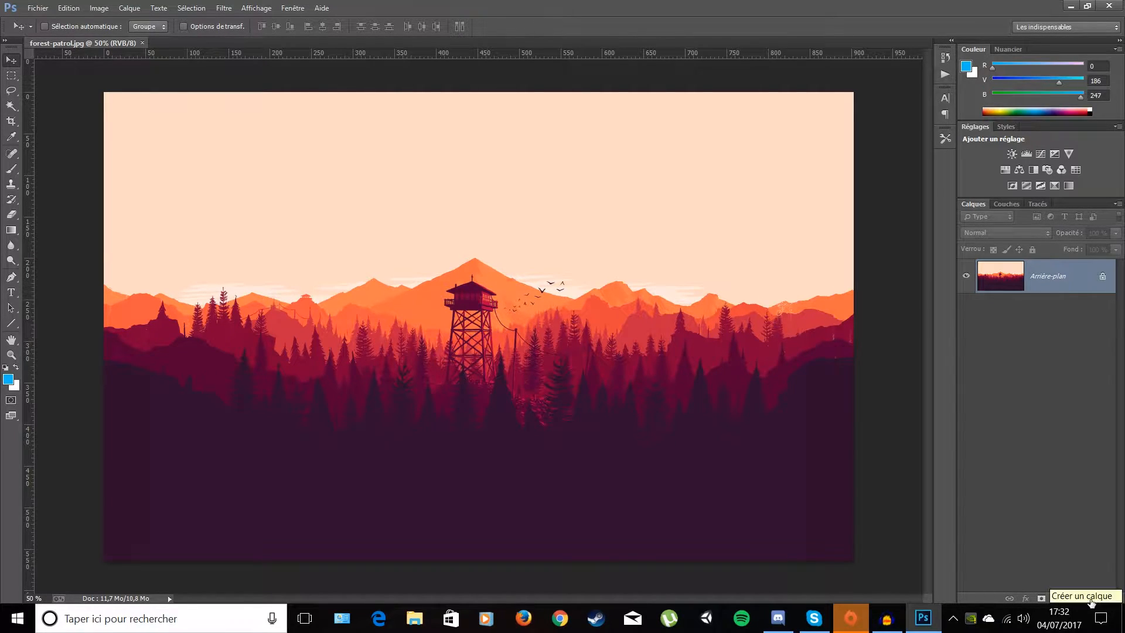
- Convert the locked background into an editable layer named Calque 0 with Normal mode and 100% opacity
double_click(1079, 281)
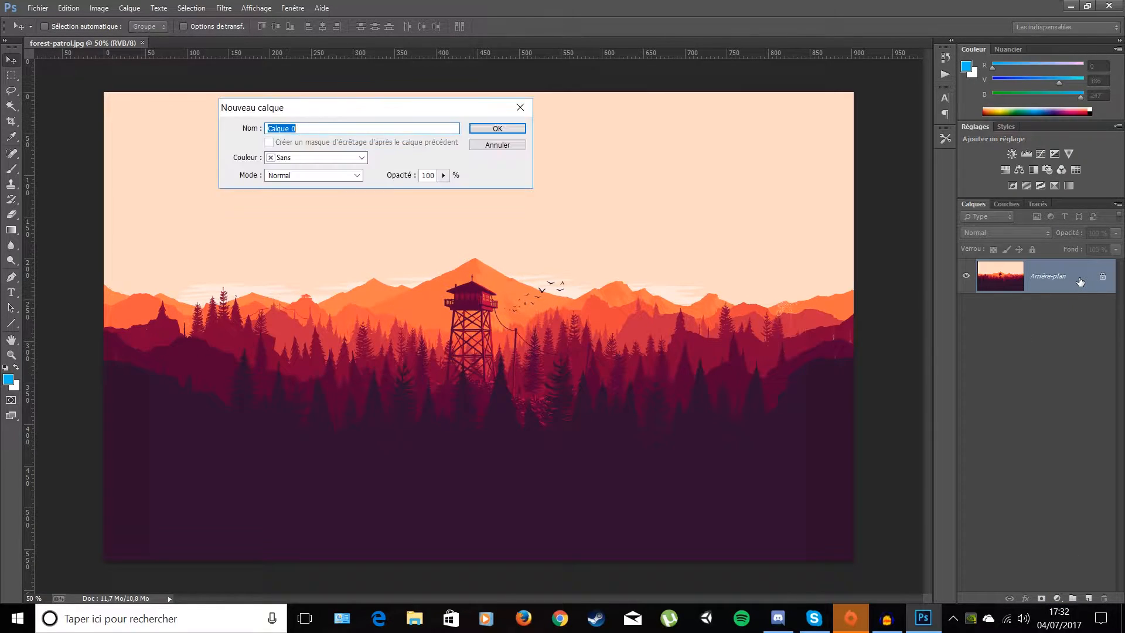
click(494, 130)
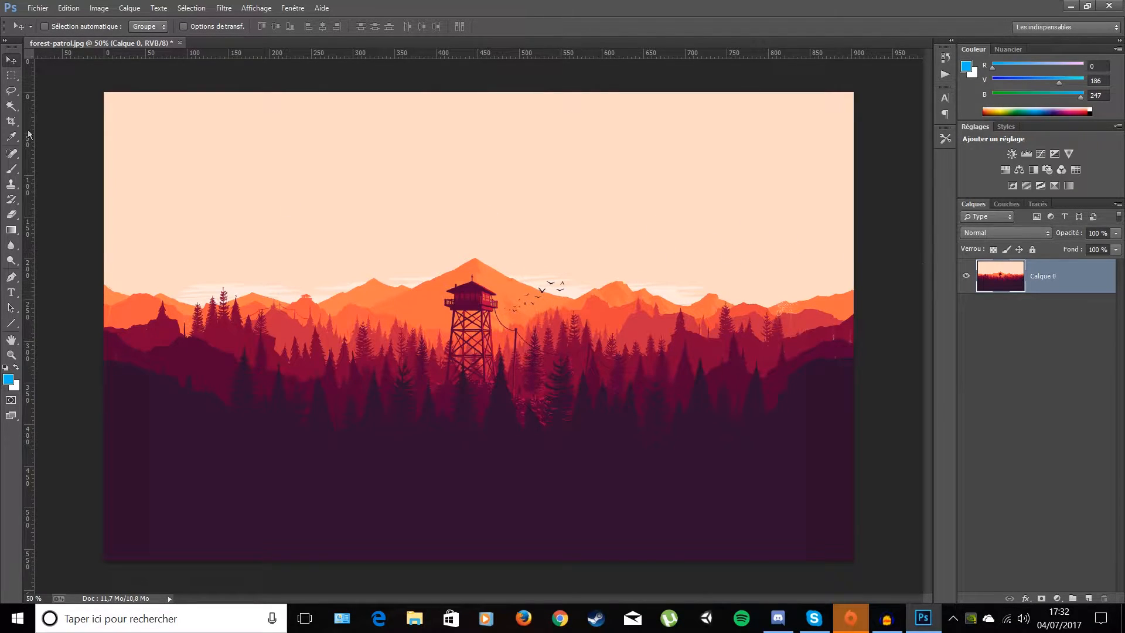
mouse_move(446, 285)
mouse_down()
mouse_move(563, 249)
mouse_move(416, 306)
mouse_move(508, 268)
mouse_move(446, 284)
mouse_up()
- Select a rectangular area around the watchtower and copy it to a new layer
click(11, 78)
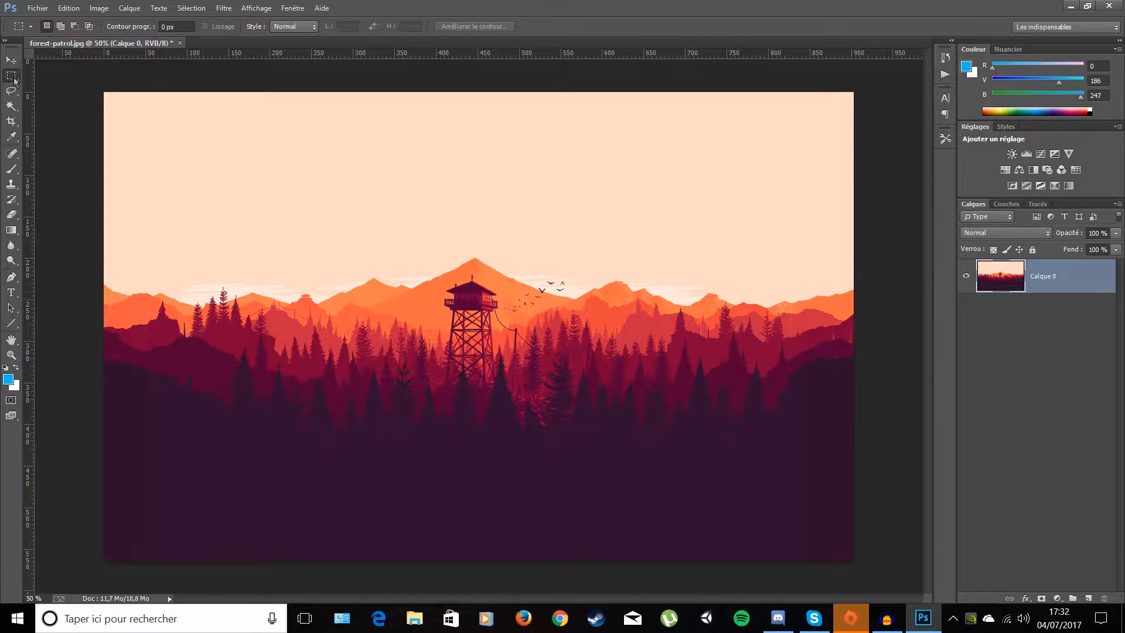
right_click(12, 76)
click(77, 76)
drag(378, 252, 584, 422)
right_click(440, 299)
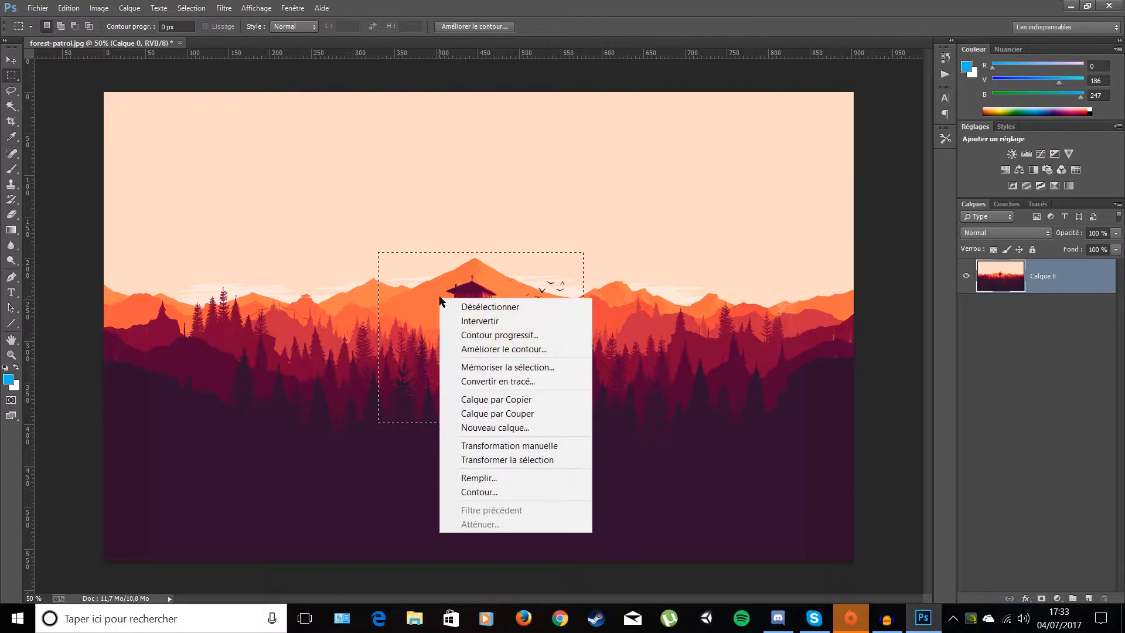
click(540, 400)
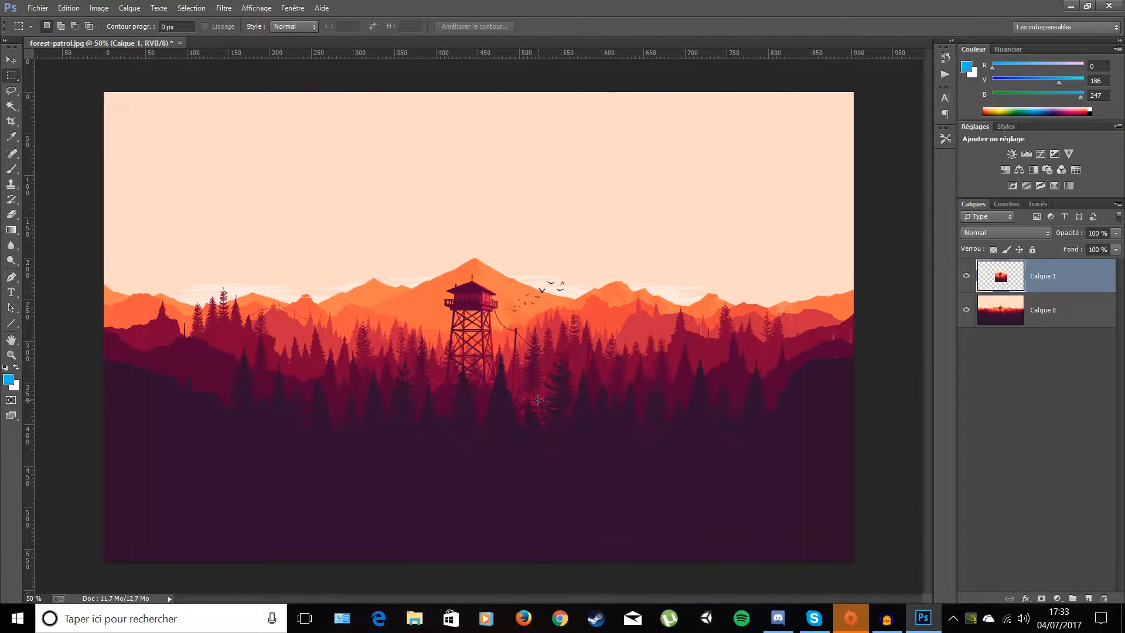
- Try moving the copied rectangular watchtower layer over the background with the Move tool
click(1054, 318)
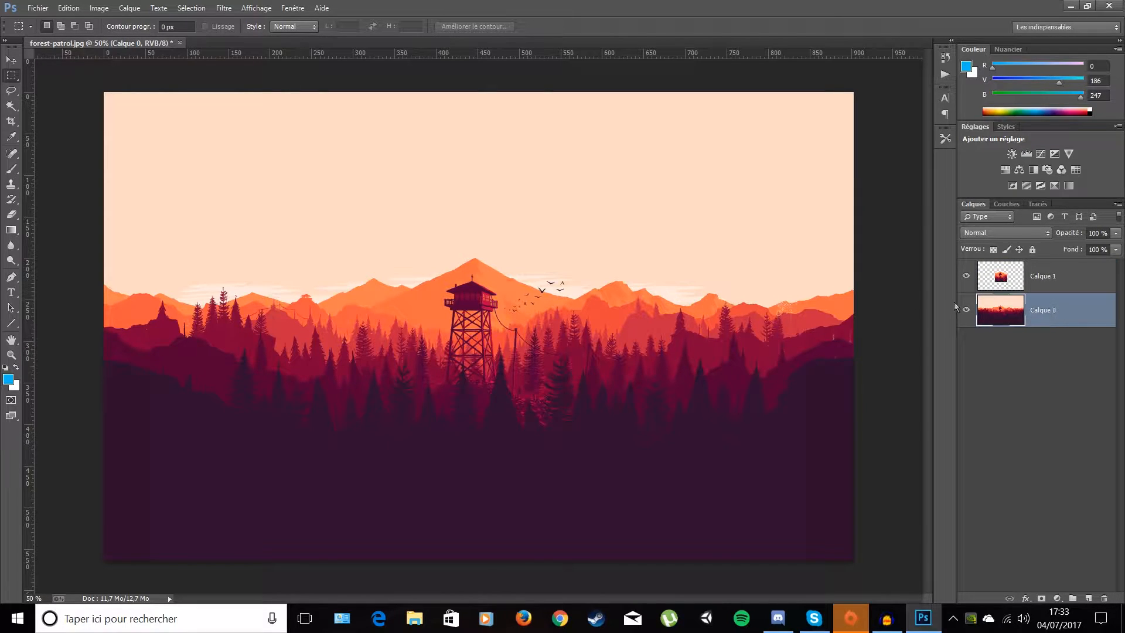
click(1048, 288)
click(11, 60)
drag(485, 347, 509, 329)
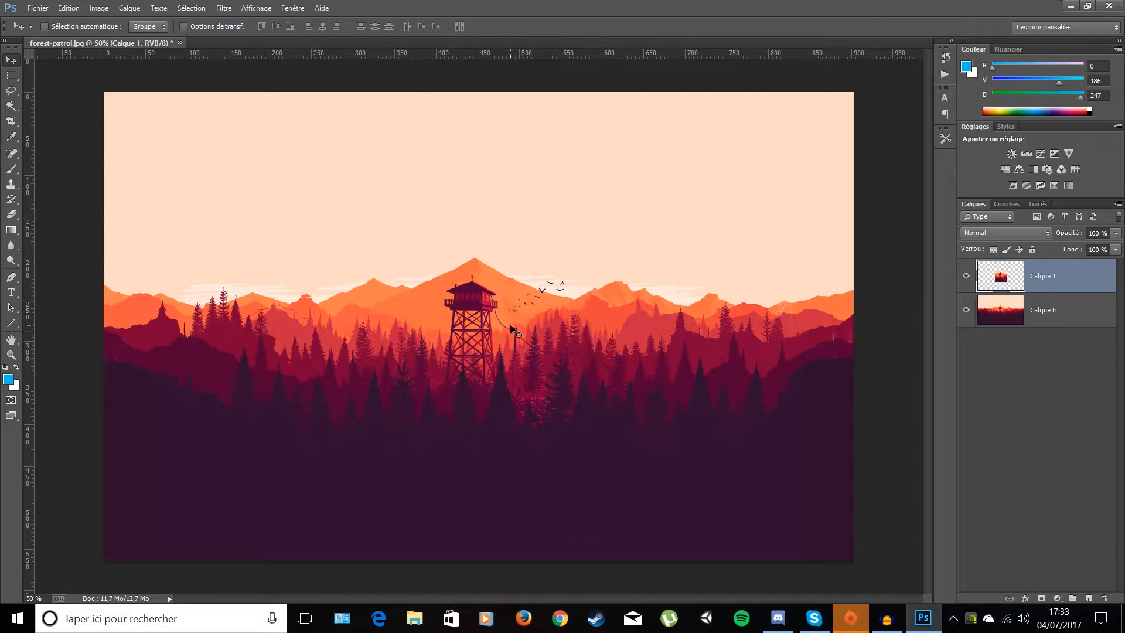
- Draw a rectangular selection around the watchtower and clear it
click(11, 75)
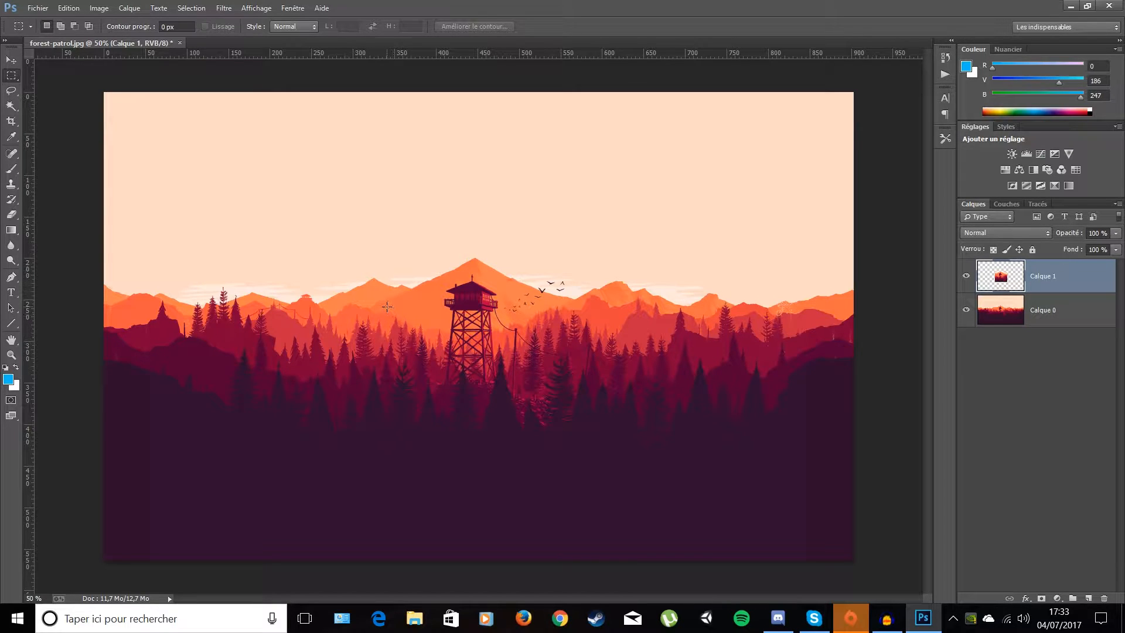
drag(383, 291, 553, 443)
click(479, 313)
- Draw a circular selection over the watchtower's legs and the nearby trees, and deselect it
right_click(12, 77)
click(68, 88)
drag(368, 308, 530, 467)
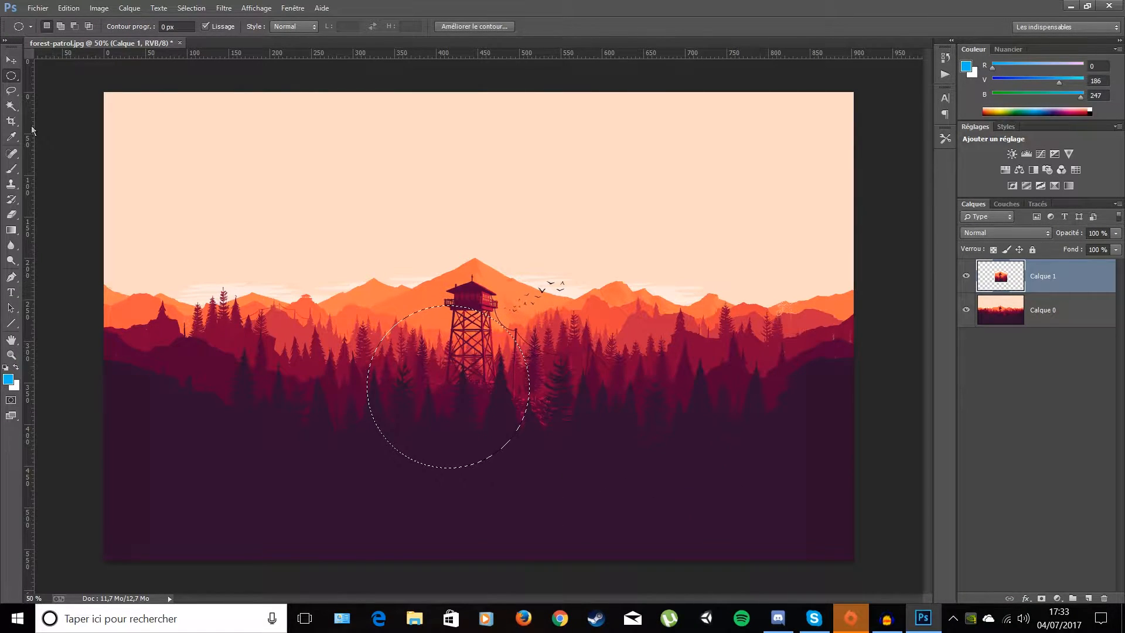
click(182, 8)
click(199, 37)
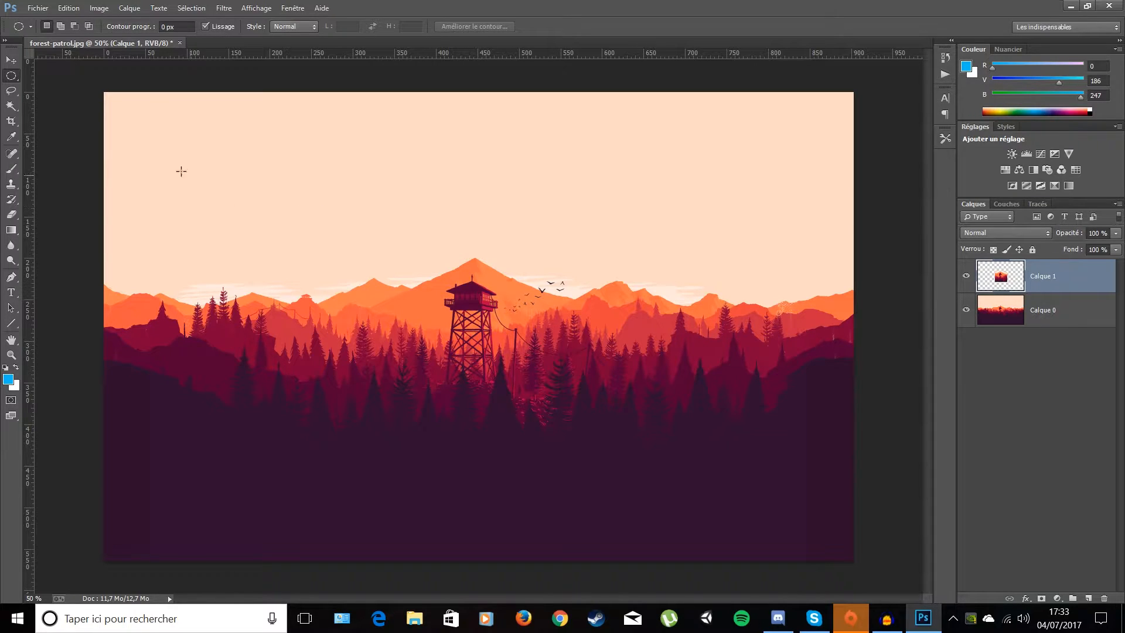
- Outline the watchtower with a freehand Lasso selection and copy it to a new layer
click(12, 92)
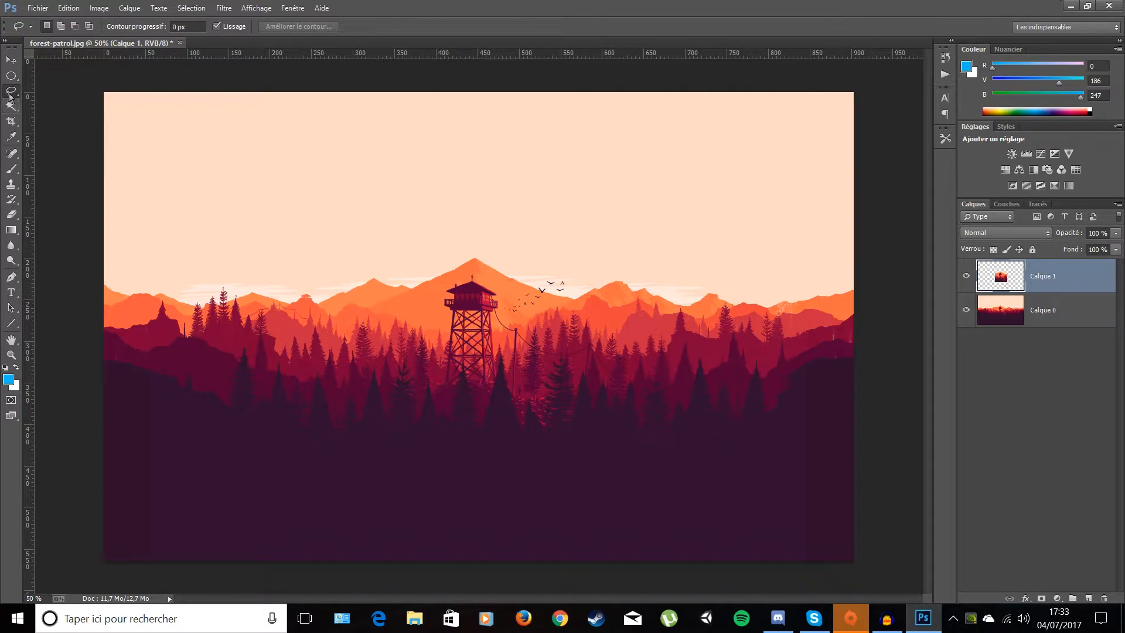
right_click(10, 95)
click(61, 92)
mouse_move(442, 378)
mouse_down()
mouse_move(446, 273)
mouse_move(486, 276)
mouse_move(519, 310)
mouse_up()
mouse_move(518, 374)
mouse_down()
mouse_move(491, 397)
mouse_move(442, 375)
mouse_up()
right_click(476, 316)
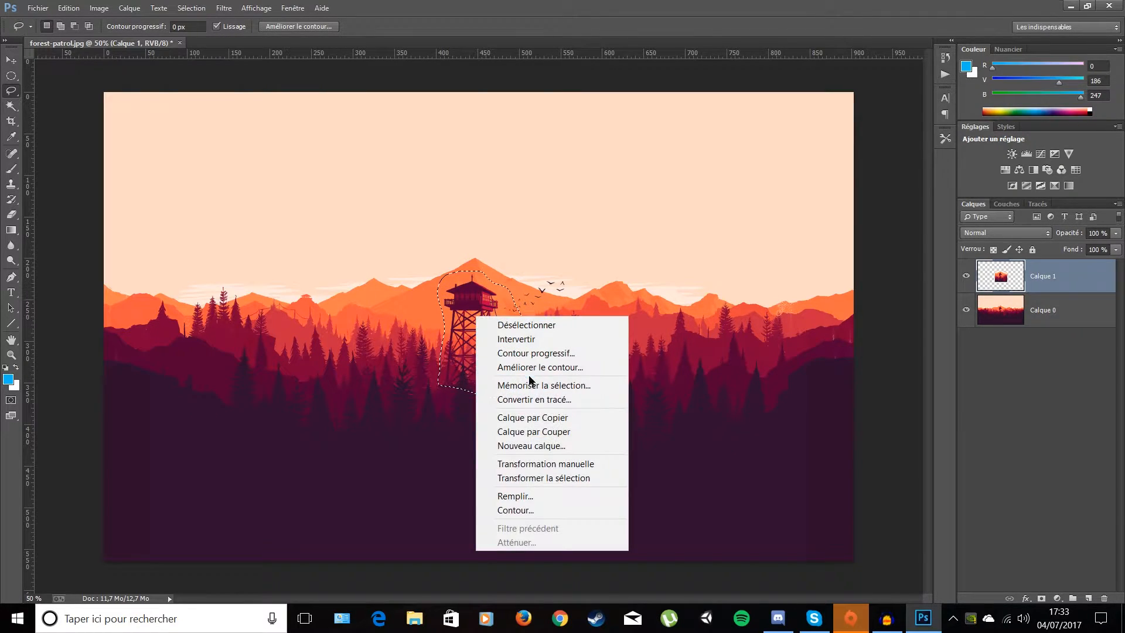
click(536, 417)
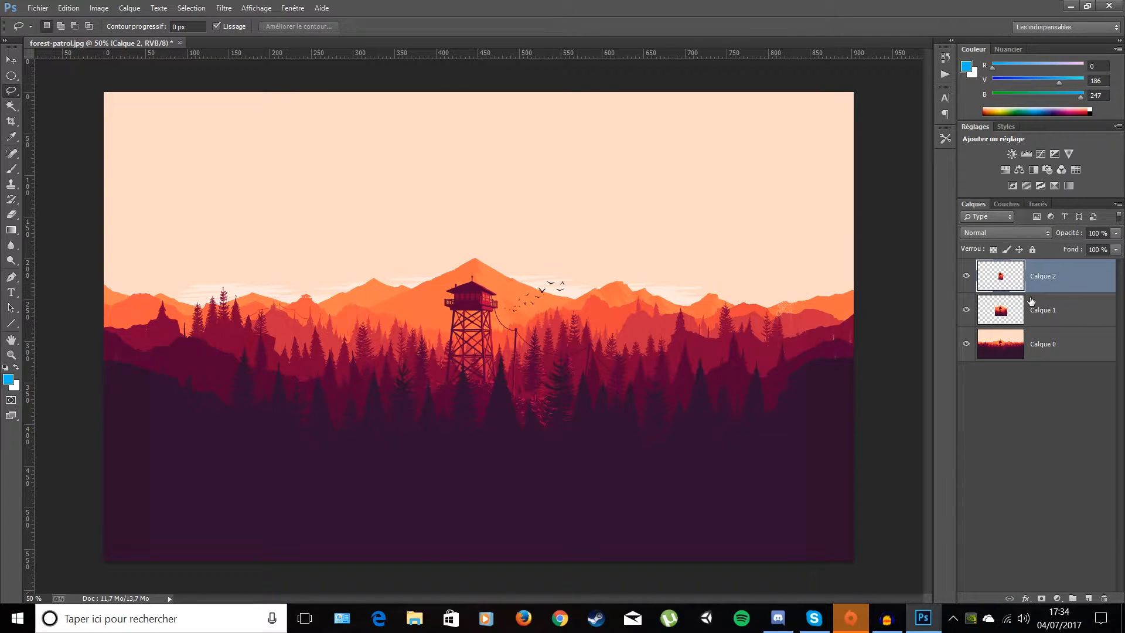
- Delete the two copied watchtower layers, and create and discard a blank layer so only Calque 0 remains
key(Delete)
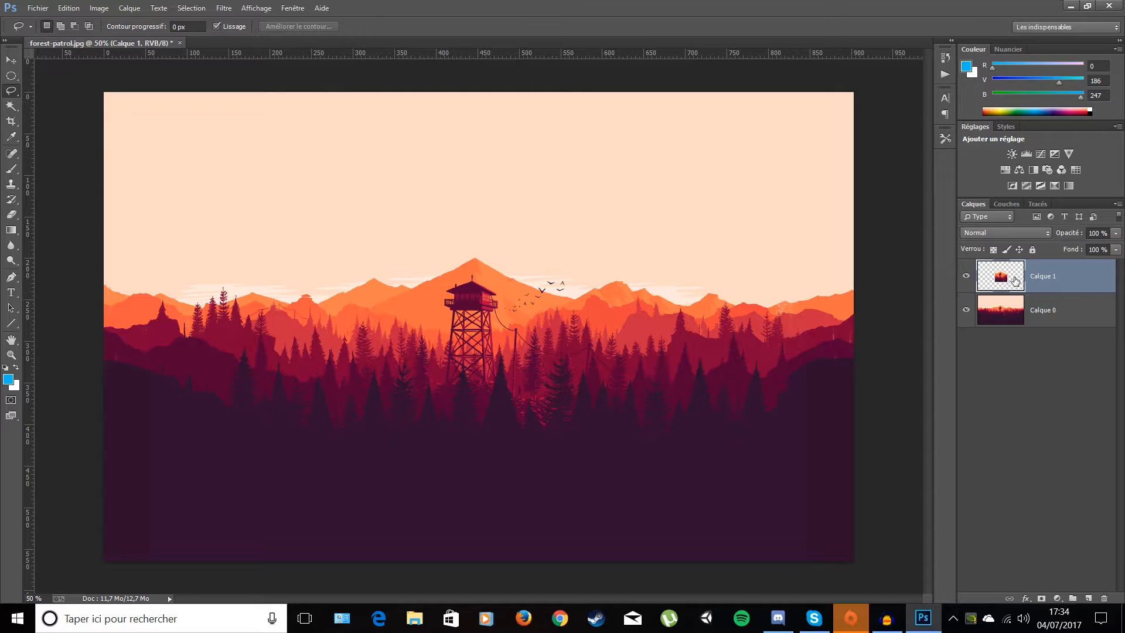
key(Delete)
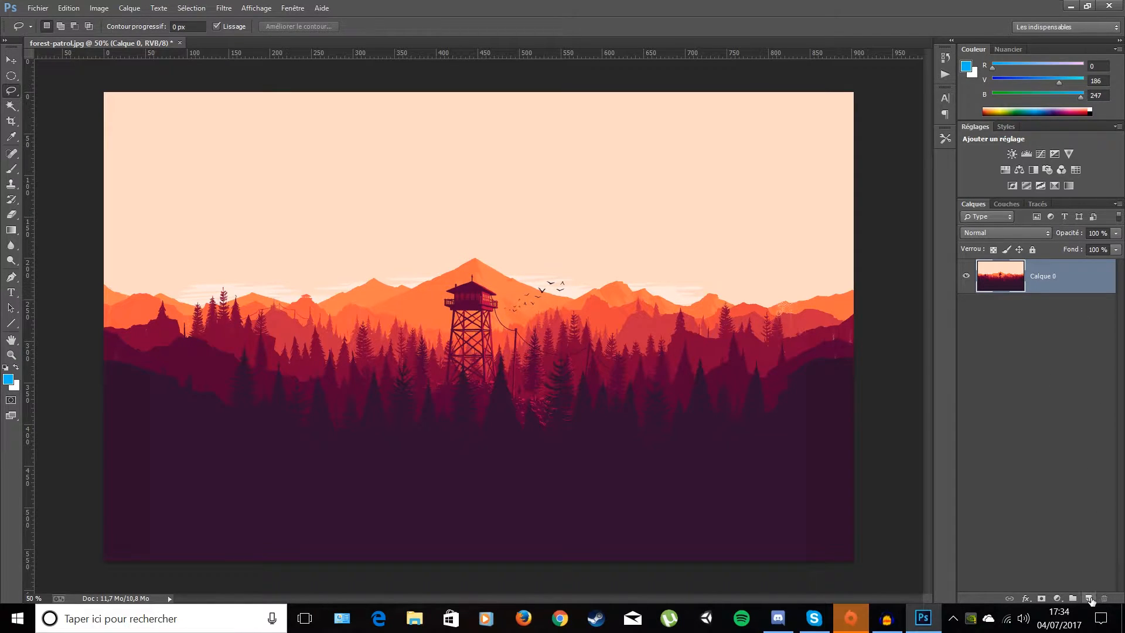
click(1088, 598)
drag(1049, 273, 1105, 597)
- Outline the watchtower and surrounding trees with the Polygonal Lasso using seven points, and cancel the outline
right_click(11, 91)
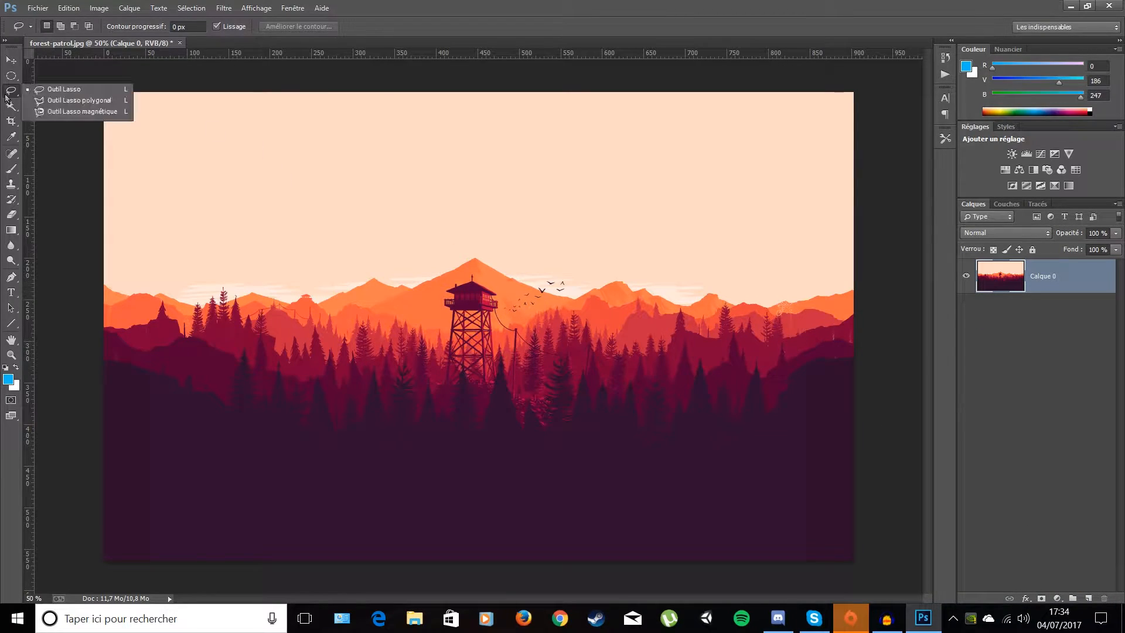
click(53, 100)
click(402, 328)
click(420, 260)
click(482, 240)
click(559, 284)
click(574, 366)
click(546, 434)
click(414, 414)
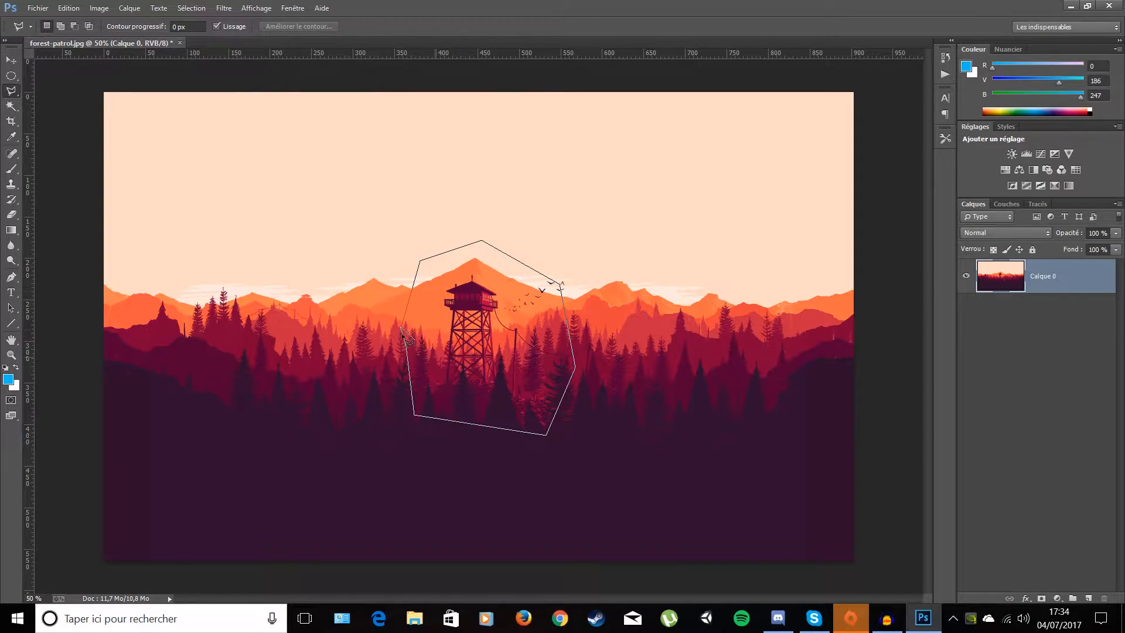
key(Escape)
- Select the whole sky above the mountains with the Quick Selection tool at 66.67% zoom
click(13, 107)
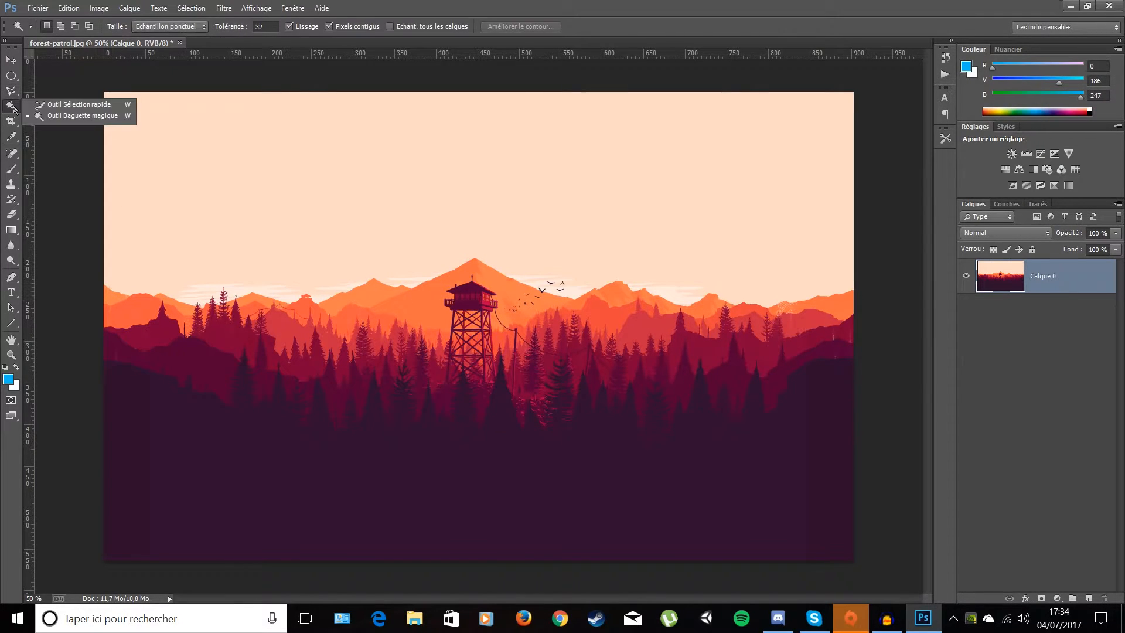
click(52, 105)
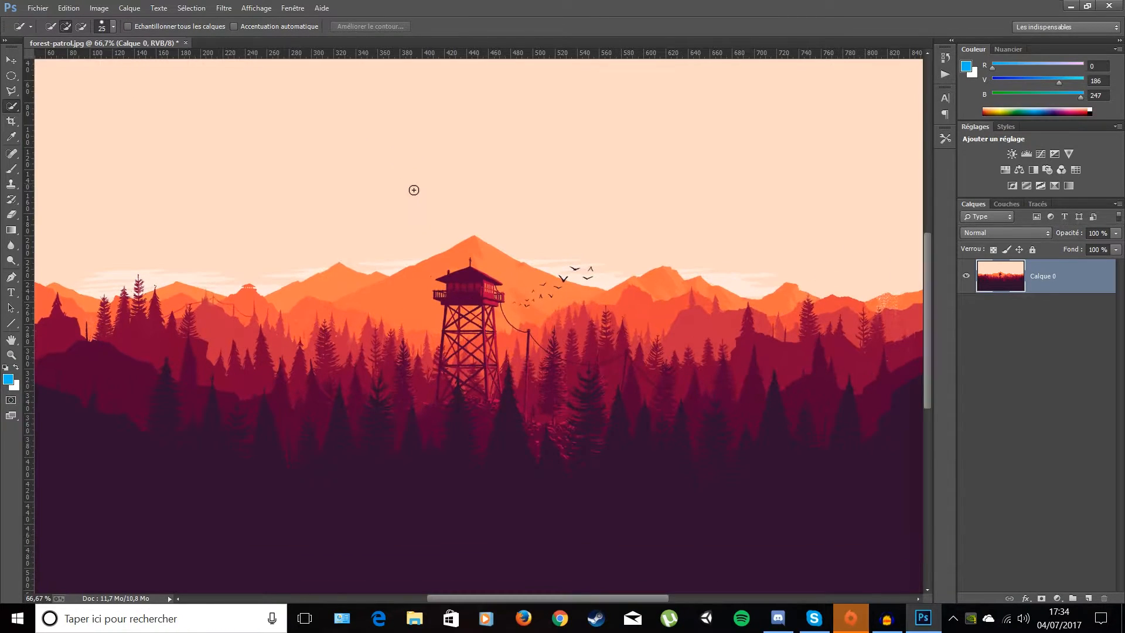
key(ctrl+plus)
scroll(433, 215, down, 5)
scroll(428, 215, down, 1)
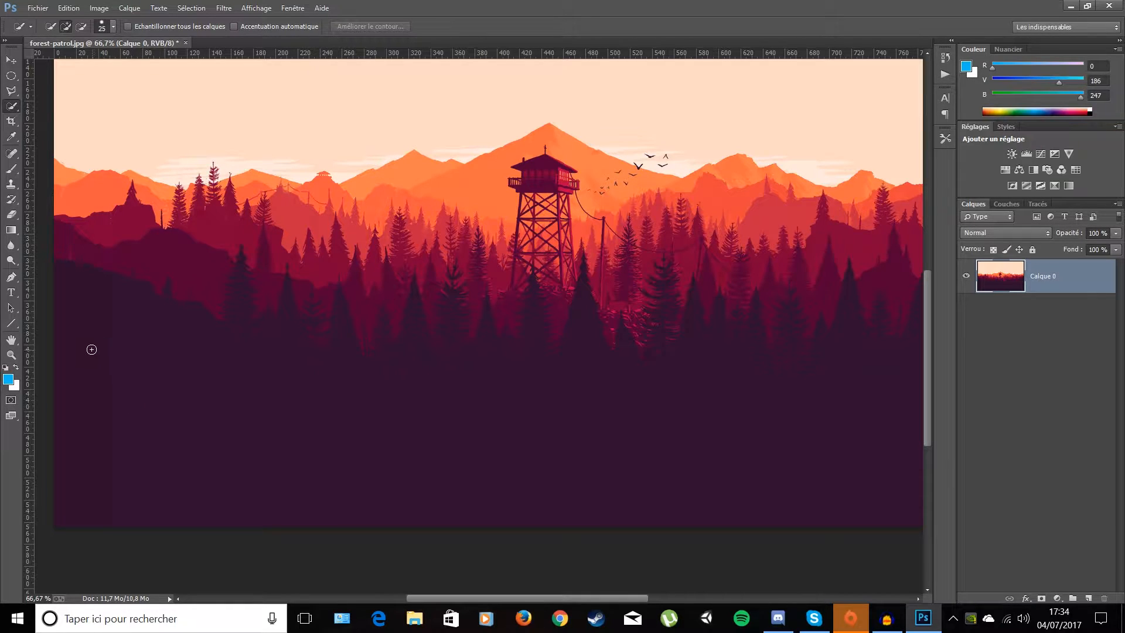
scroll(89, 344, up, 3)
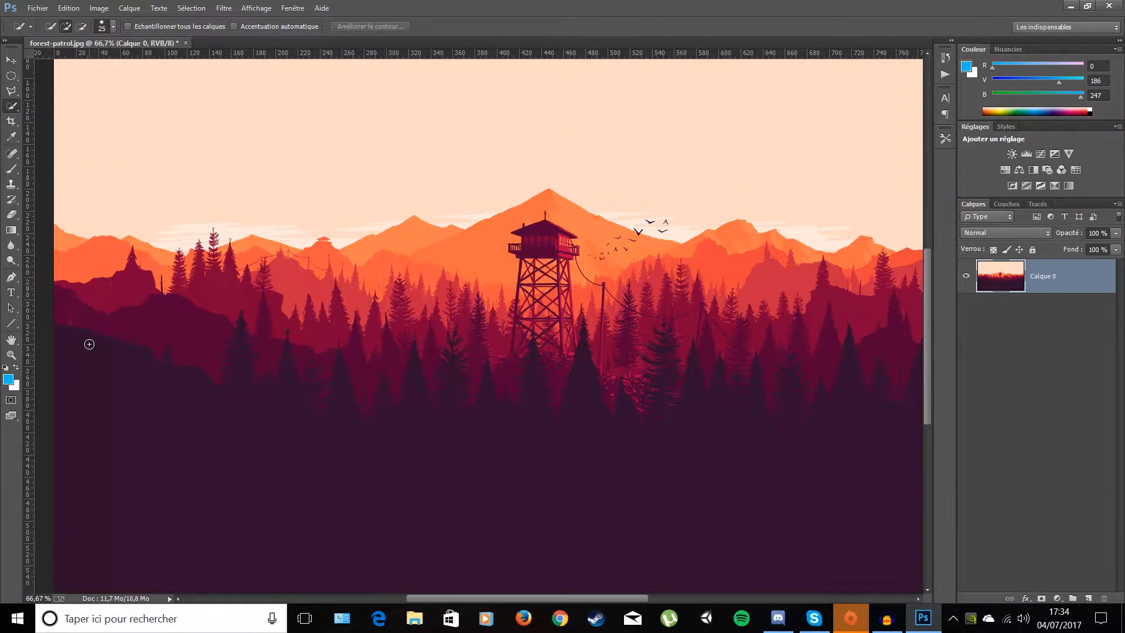
scroll(89, 344, down, 4)
scroll(89, 344, up, 3)
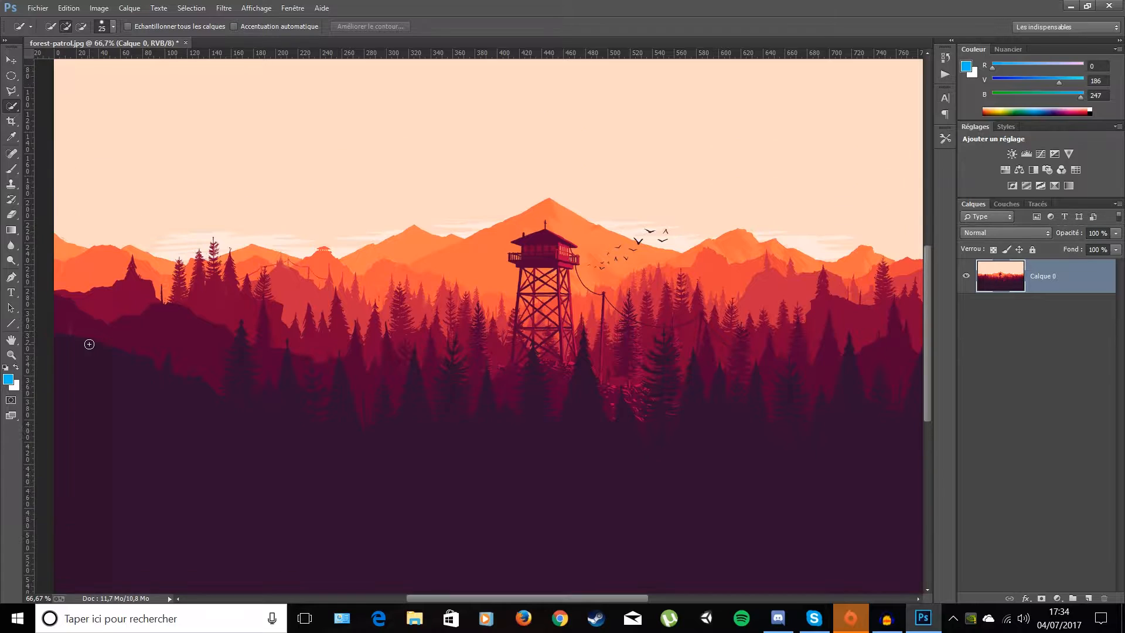
scroll(153, 178, up, 2)
scroll(138, 207, up, 1)
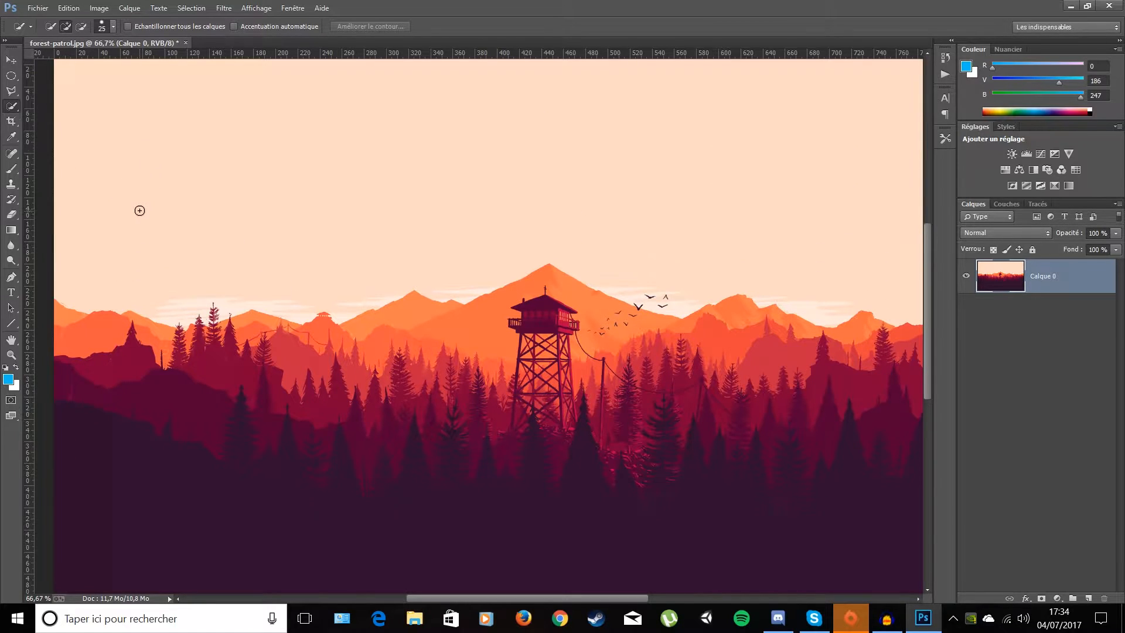
mouse_move(91, 156)
mouse_down()
mouse_move(113, 255)
mouse_move(170, 294)
mouse_move(229, 282)
mouse_move(244, 299)
mouse_move(353, 306)
mouse_move(415, 278)
mouse_move(464, 290)
mouse_move(569, 258)
mouse_move(610, 289)
mouse_move(648, 295)
mouse_up()
scroll(645, 302, down, 2)
scroll(645, 302, right, 3)
scroll(615, 327, right, 2)
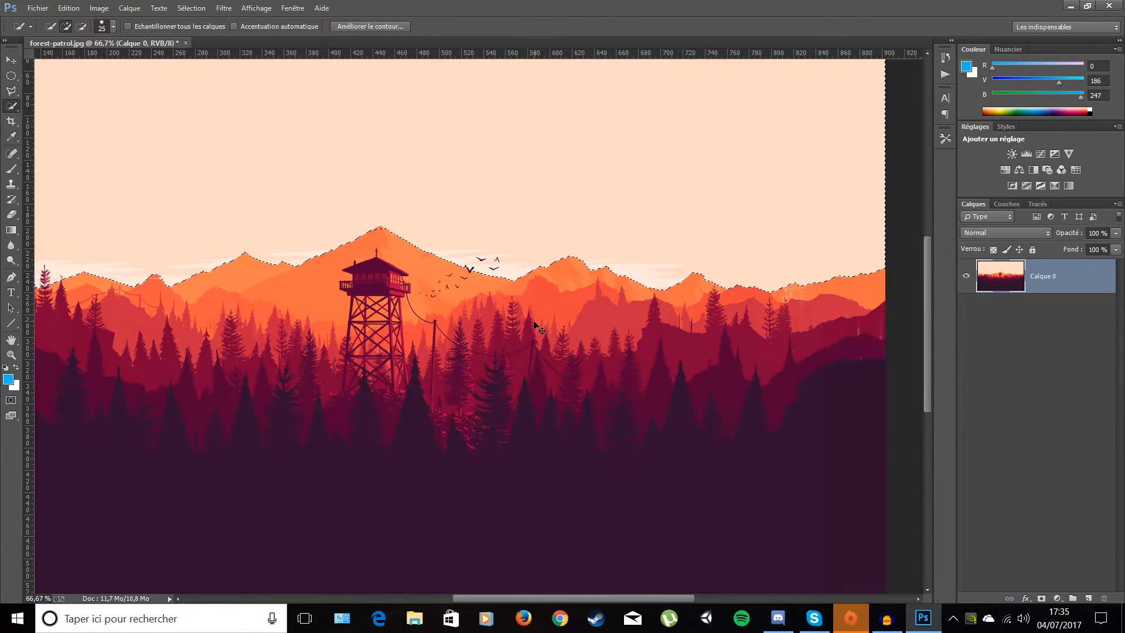
scroll(615, 326, up, 4)
scroll(211, 310, left, 1)
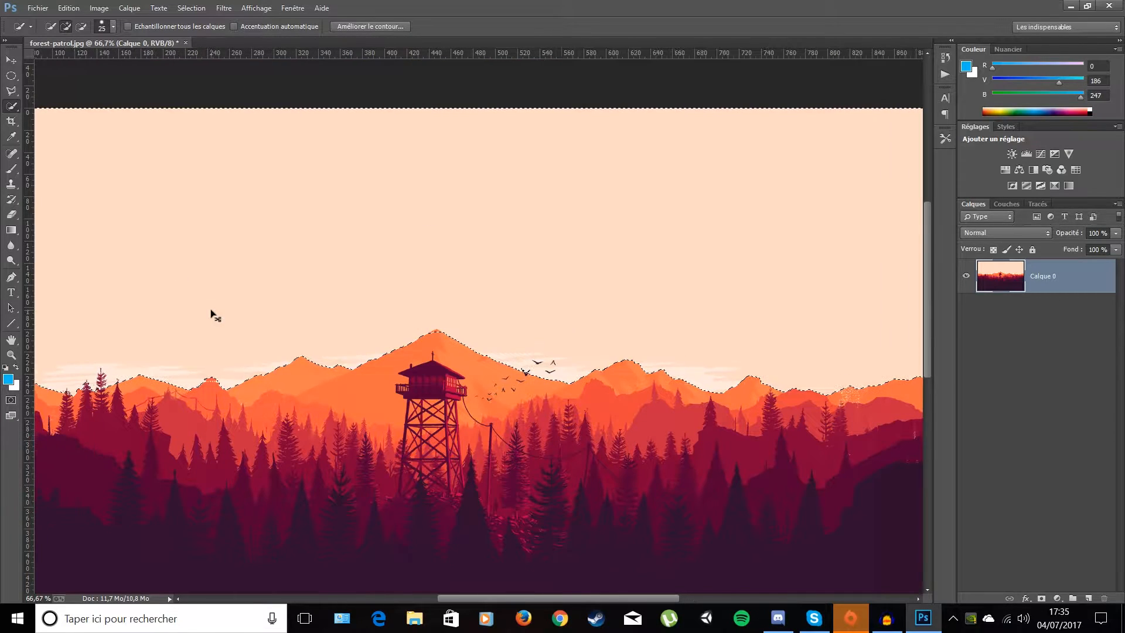
- Extend the quick selection across the mountains and trees beside the watchtower, and deselect everything
drag(283, 403, 492, 407)
mouse_move(321, 426)
mouse_down()
mouse_move(278, 452)
mouse_move(264, 422)
mouse_move(243, 413)
mouse_move(250, 430)
mouse_up()
mouse_move(309, 370)
mouse_down()
mouse_move(297, 400)
mouse_move(317, 401)
mouse_move(325, 387)
mouse_move(244, 399)
mouse_move(276, 379)
mouse_up()
key(ctrl+d)
scroll(51, 125, left, 2)
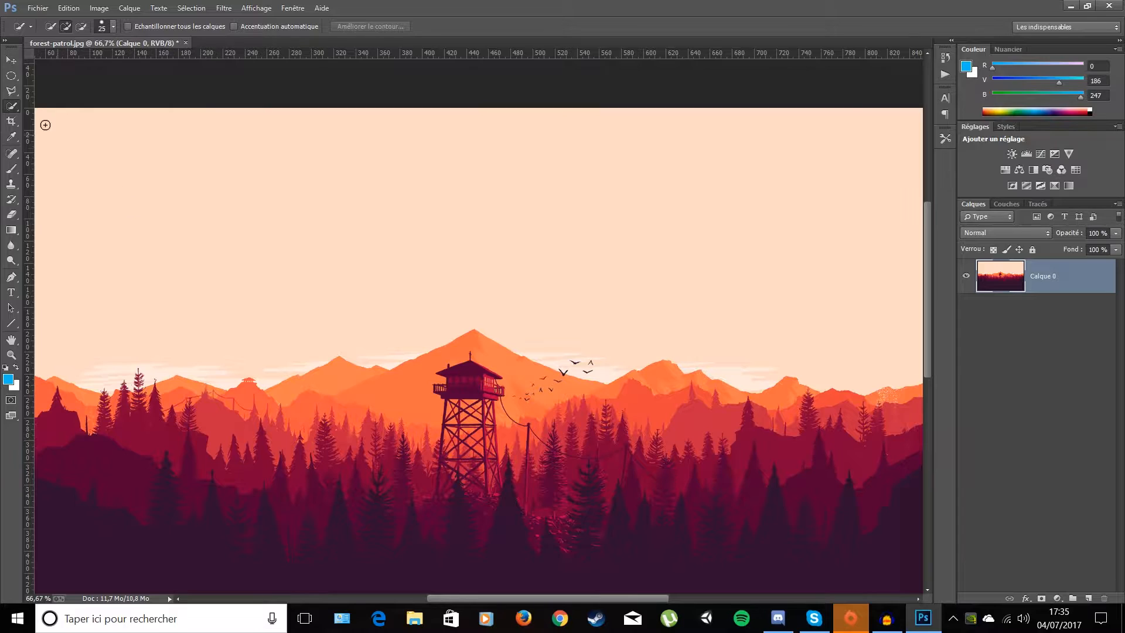
- Select the dark forest foreground with the Magic Wand at a tolerance of 32, and clear the selection
right_click(11, 108)
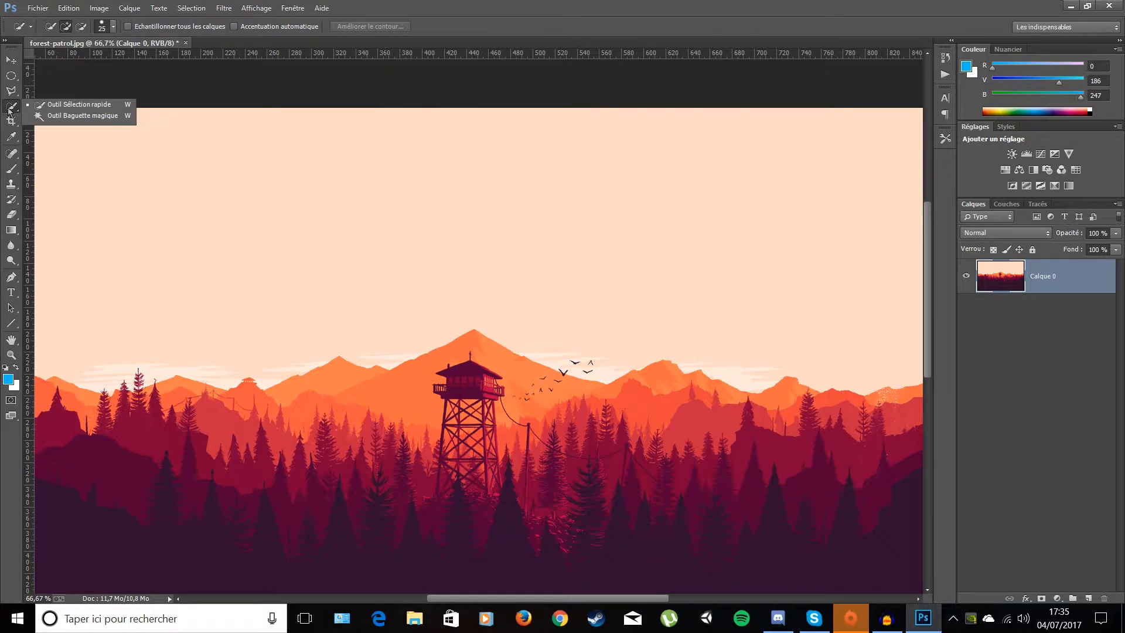
click(59, 118)
scroll(386, 263, down, 1)
scroll(390, 315, down, 9)
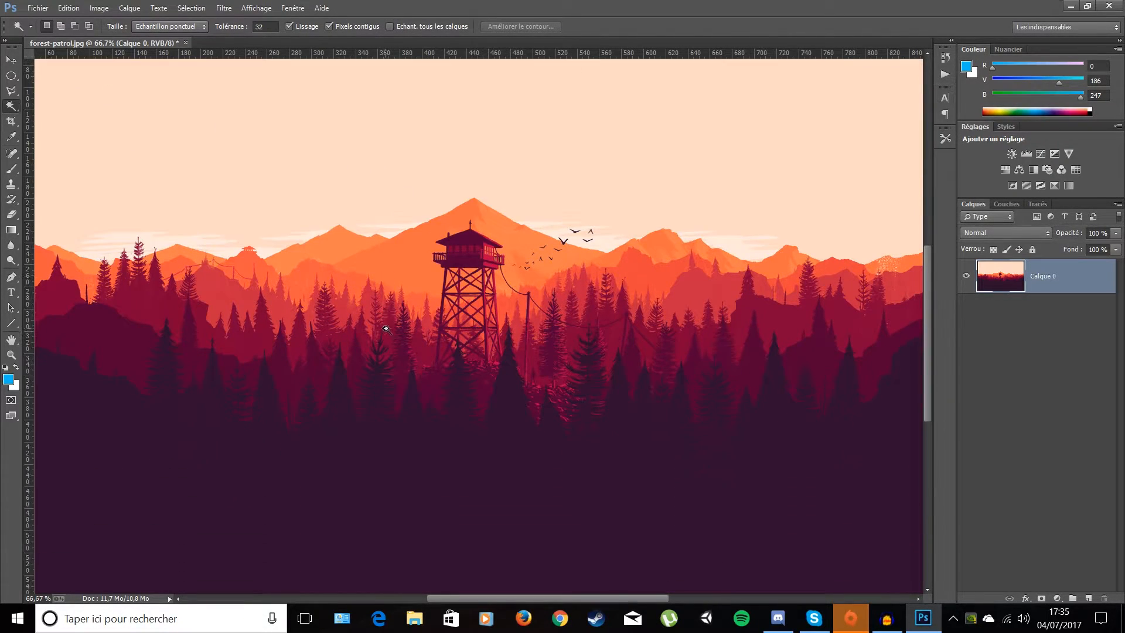
key(ctrl+minus)
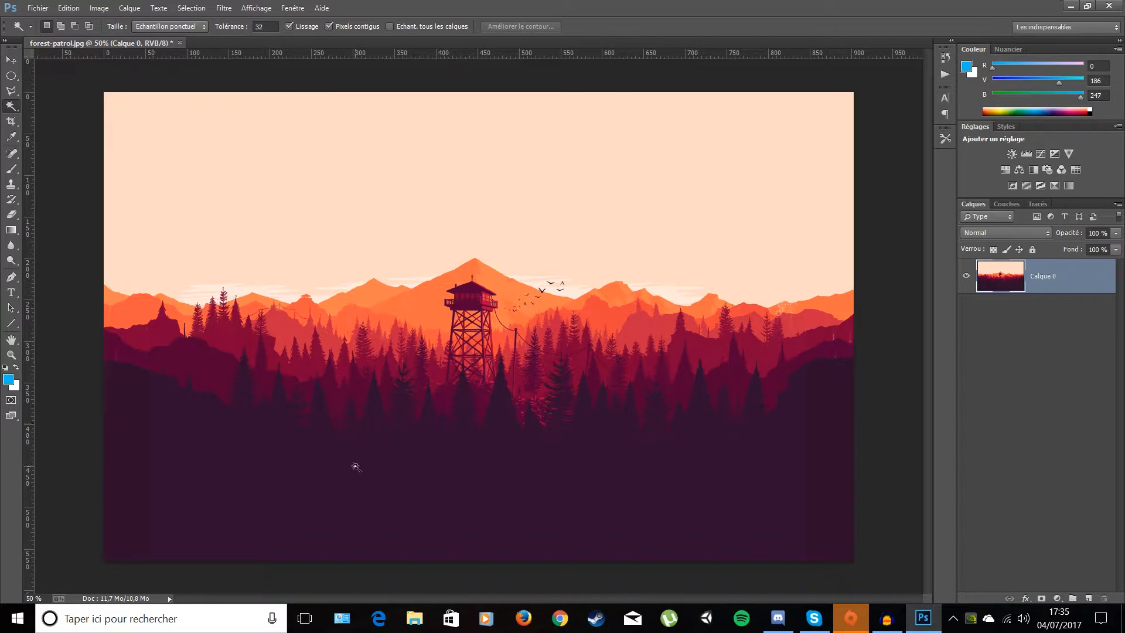
click(231, 508)
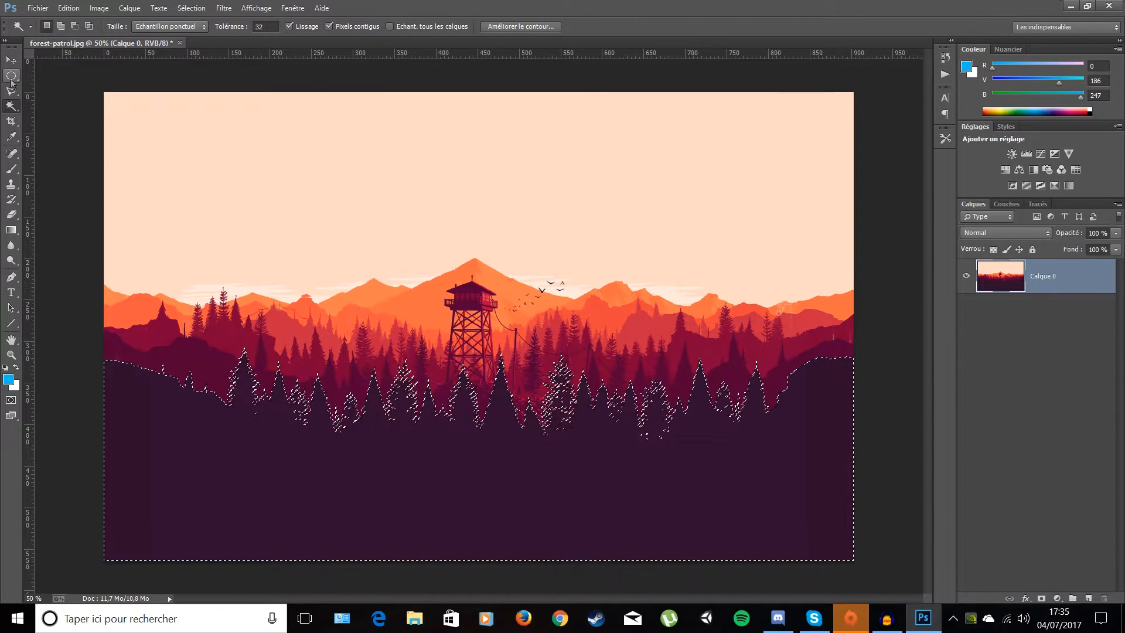
key(ctrl+d)
- Crop the image from both sides down to a nearly square frame around the watchtower
click(11, 121)
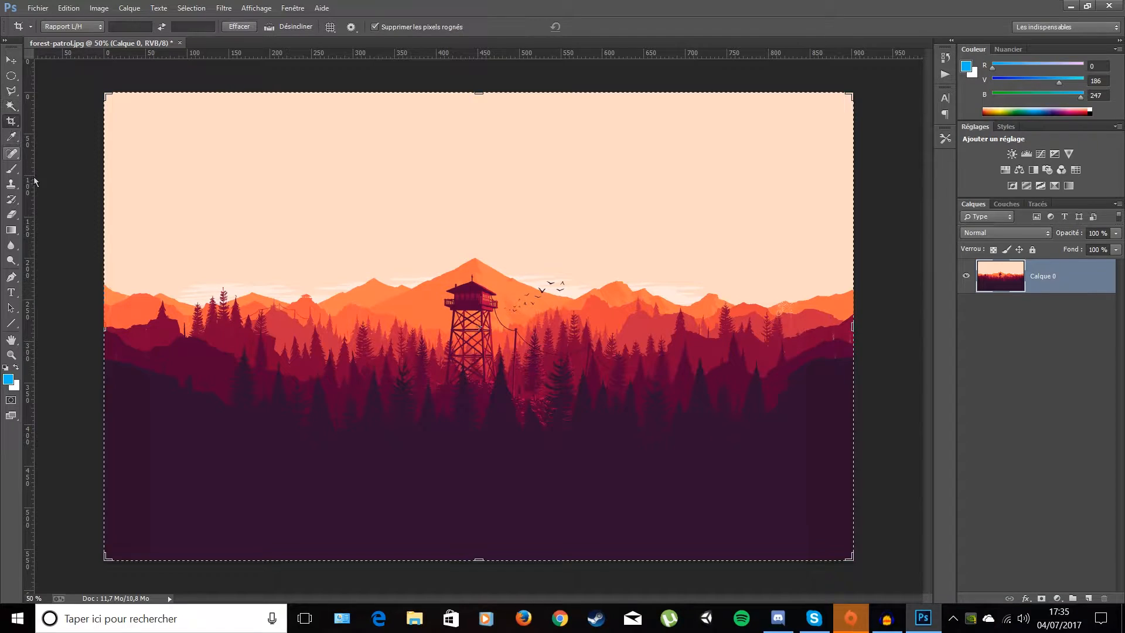
right_click(11, 122)
click(64, 124)
drag(851, 327, 716, 311)
drag(515, 311, 381, 310)
key(Return)
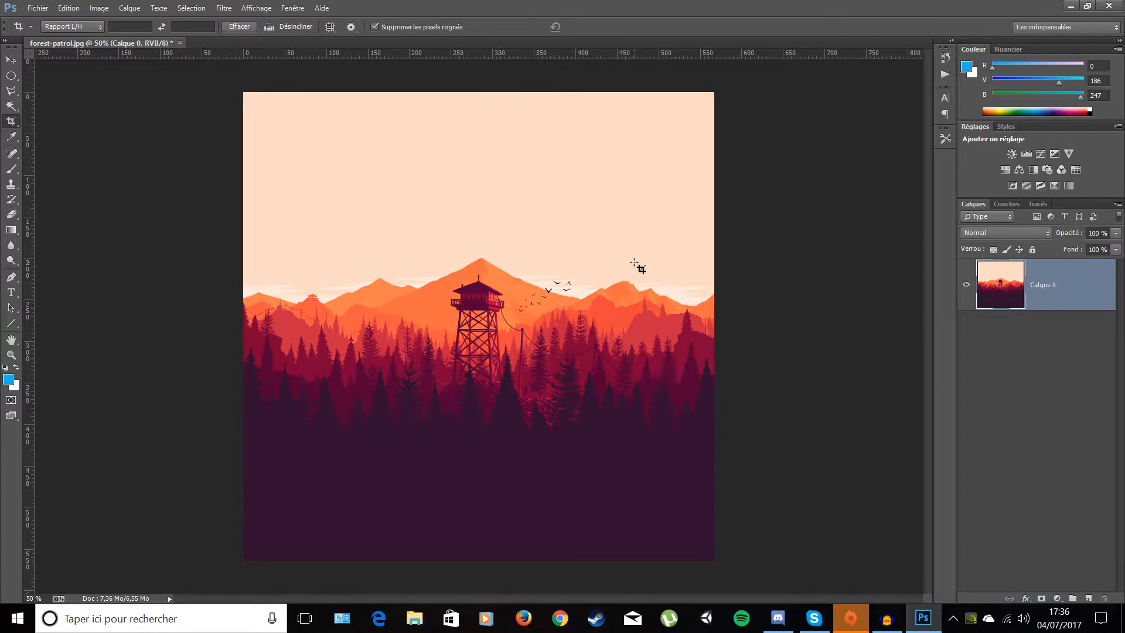
- Undo the crop, toggling it back and forth, restore the full-width image and clear the forest foreground selection
key(ctrl+z)
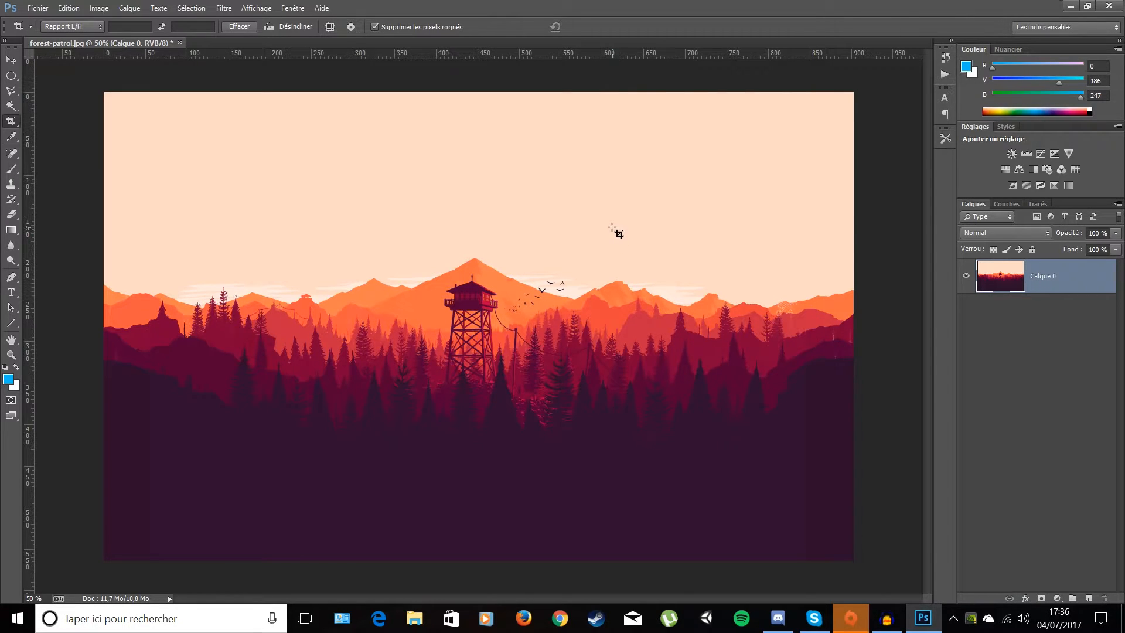
key(ctrl+z)
key(ctrl+z)
key(ctrl+z)
key(ctrl+z)
key(ctrl+z)
key(ctrl+z)
key(ctrl+z)
key(ctrl+z)
key(ctrl+z)
key(ctrl+z)
key(ctrl+z)
key(ctrl+z)
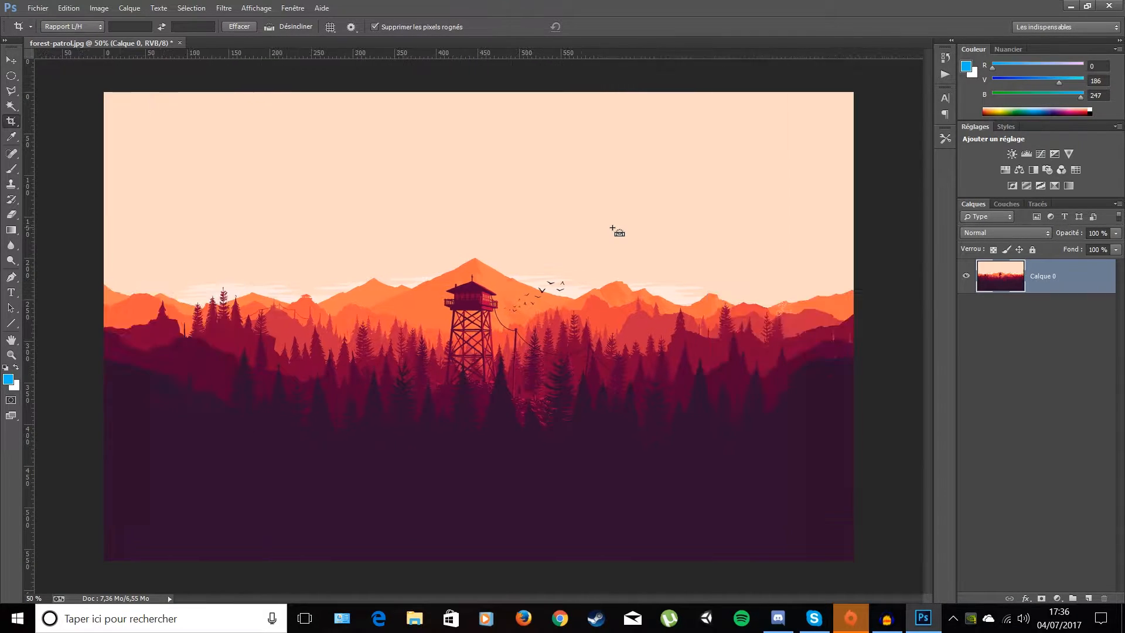
key(ctrl+z)
key(ctrl+z)
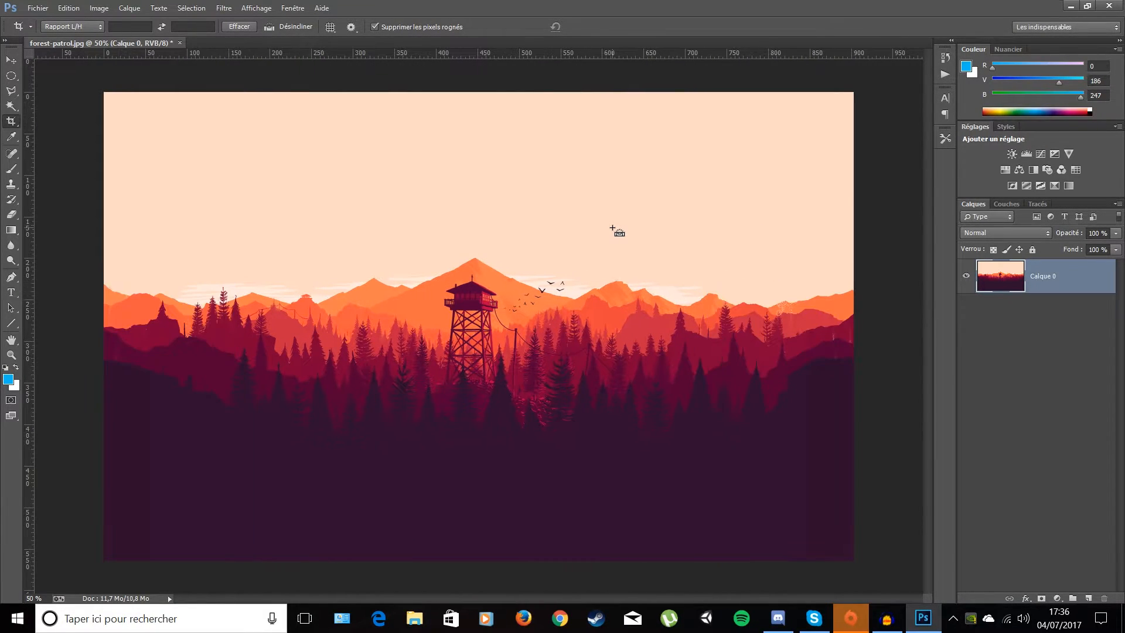
key(ctrl+z)
key(ctrl+z)
key(ctrl+alt+z)
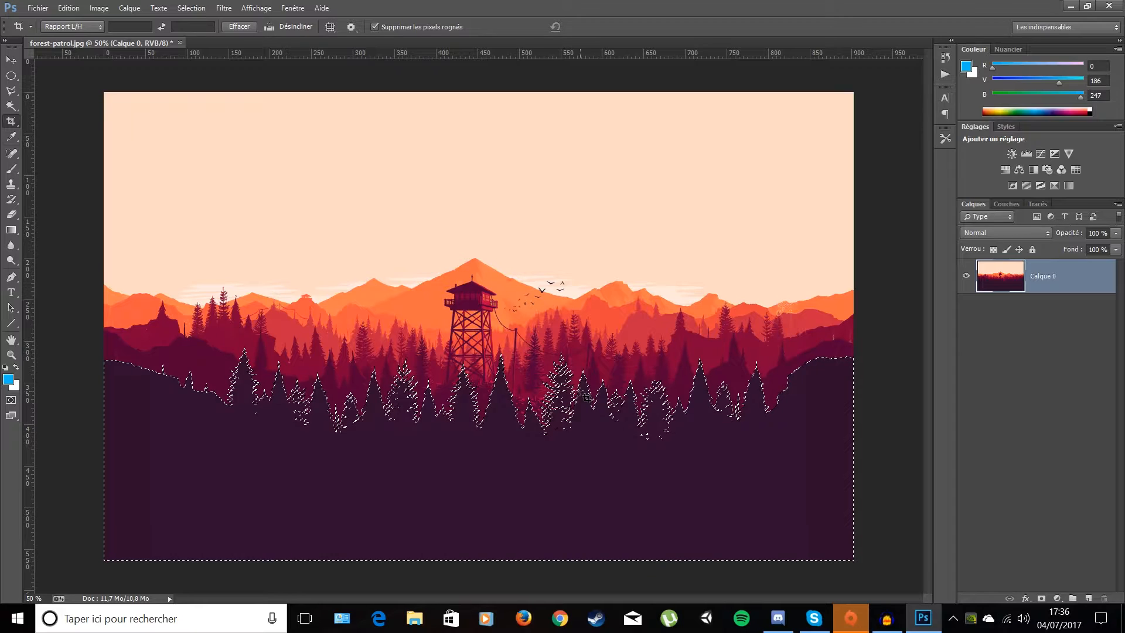
key(ctrl+d)
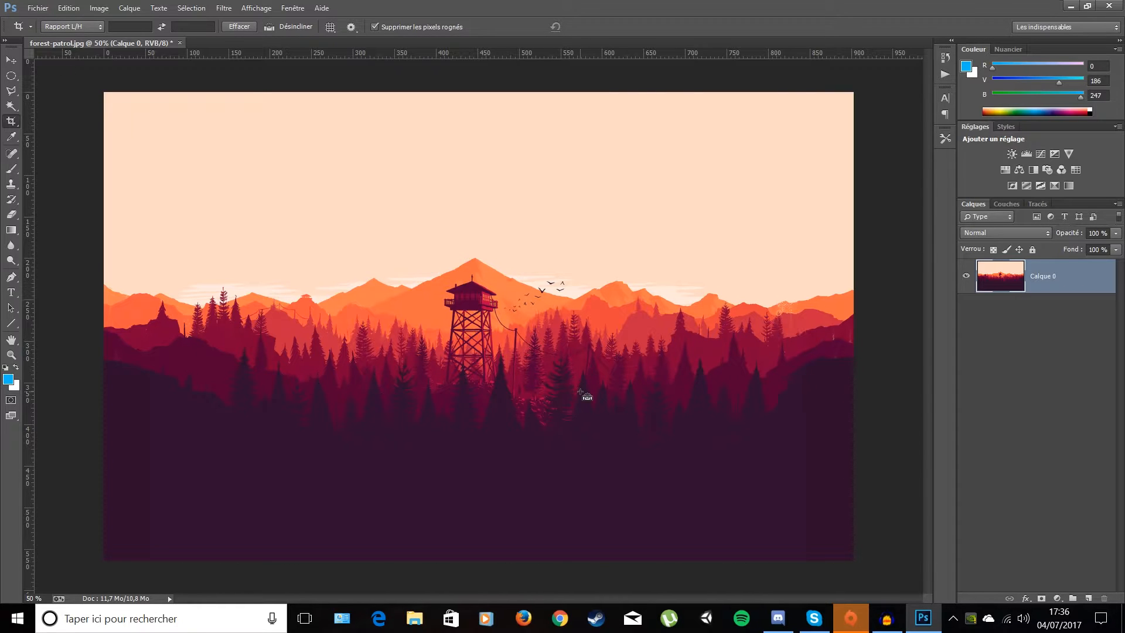
- Draw a Perspective Crop frame over the sky beside the central peak, and cancel it
right_click(11, 122)
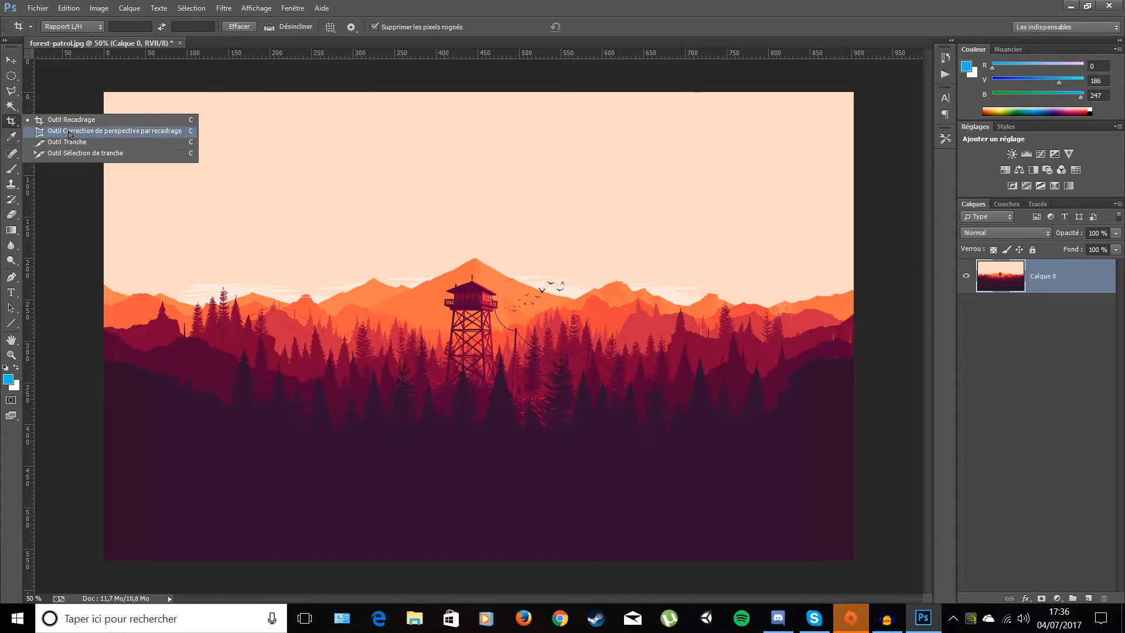
click(11, 122)
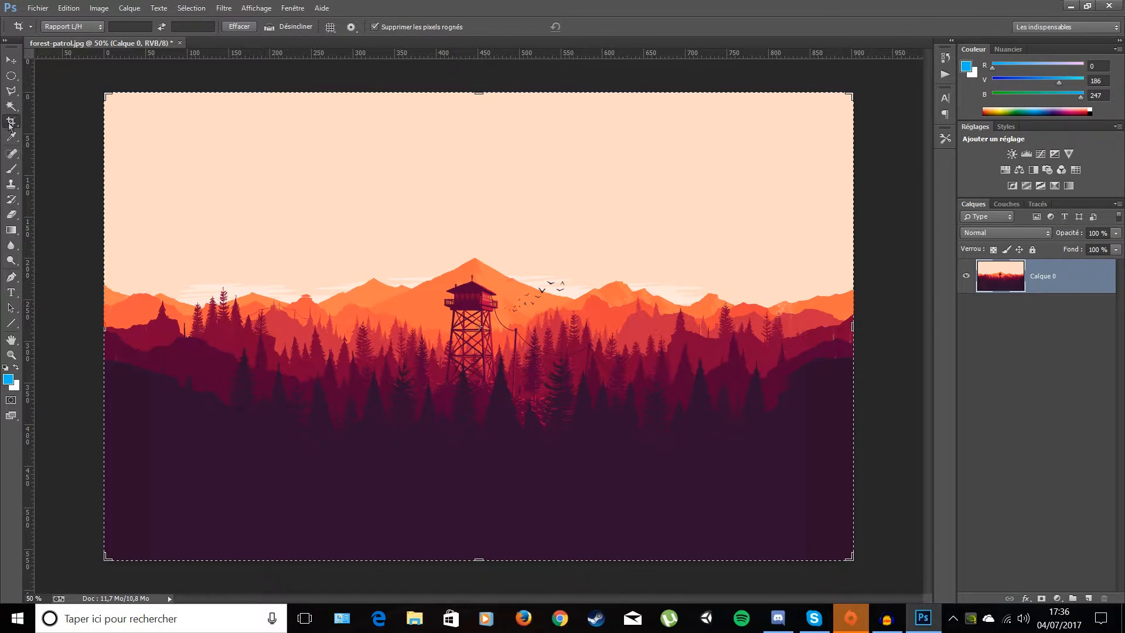
right_click(13, 125)
click(67, 137)
drag(218, 172, 407, 283)
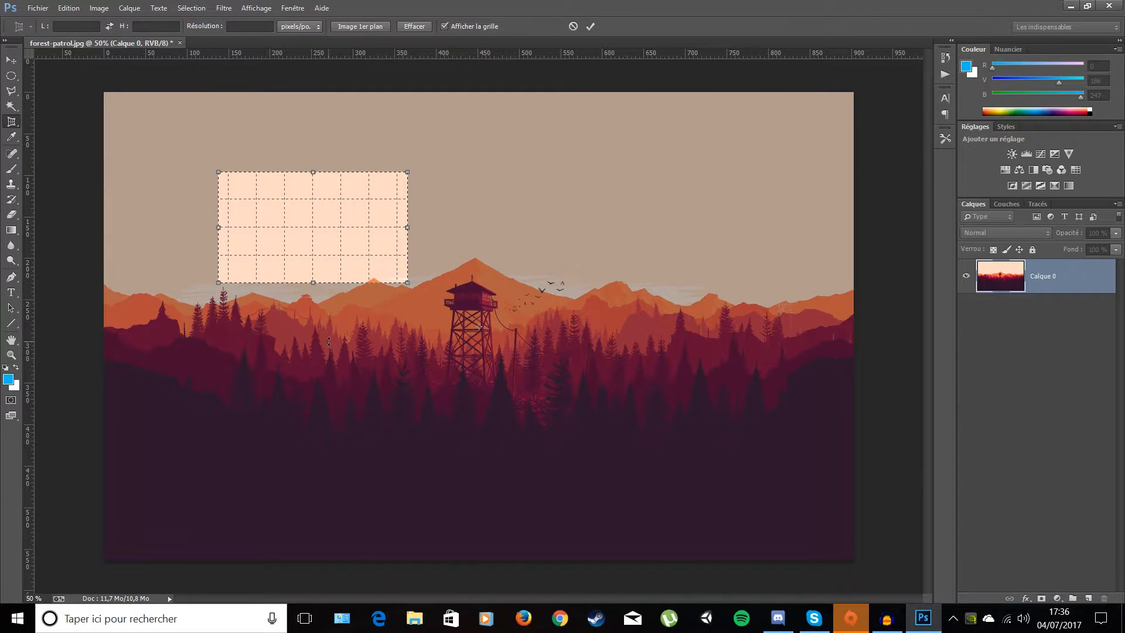
key(Escape)
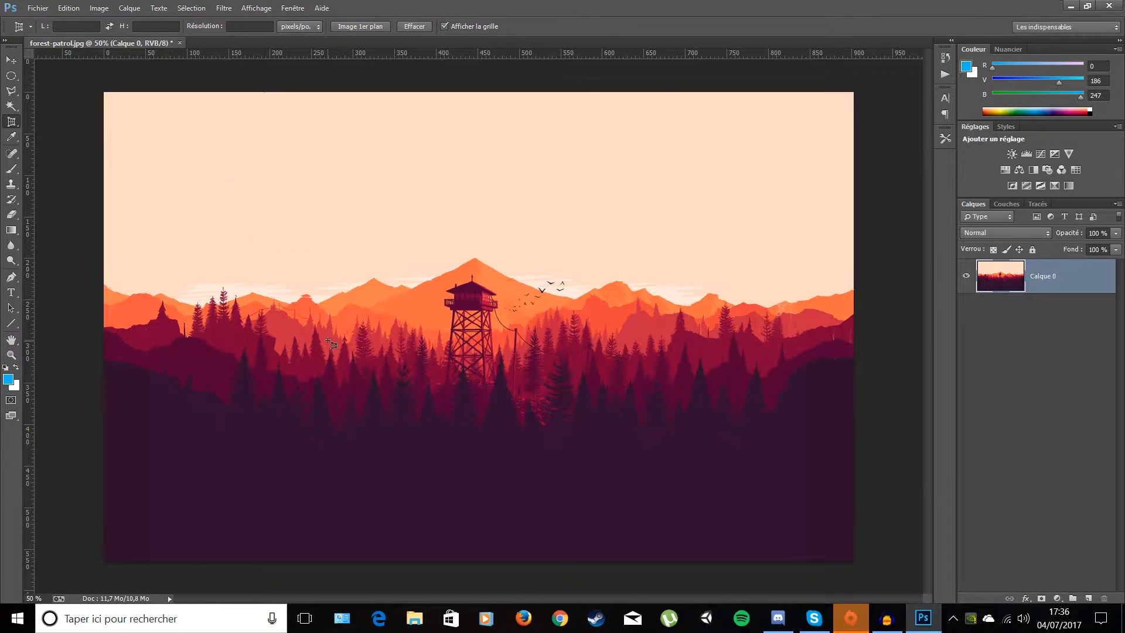
- Set the foreground colour to light blue (RGB 17, 196, 255), and swap it with the background colour and back
click(16, 140)
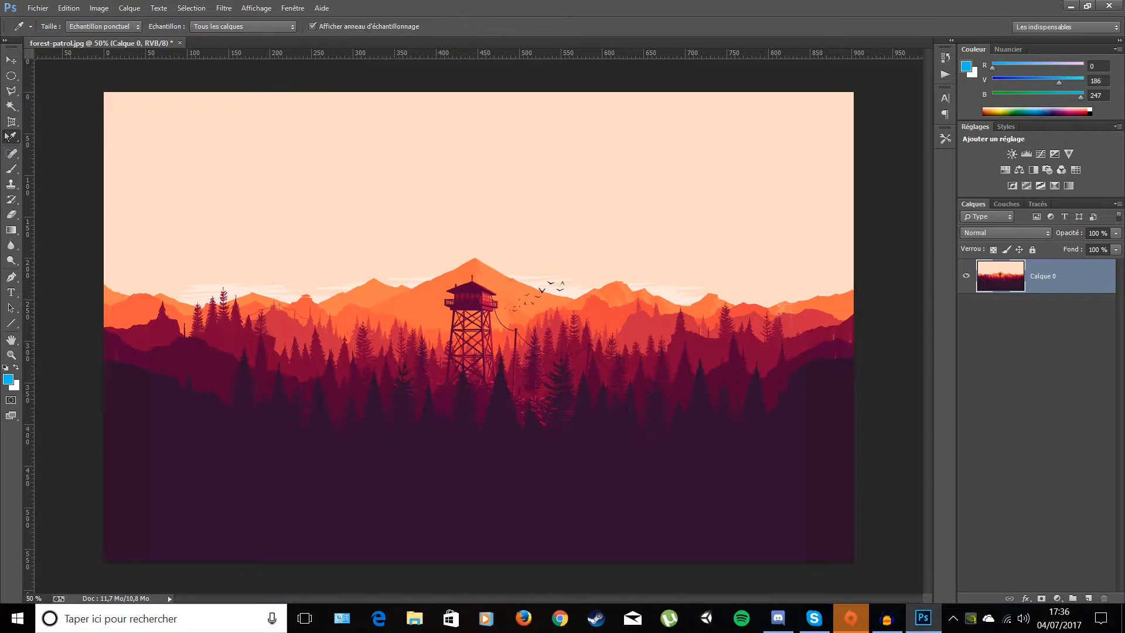
click(8, 379)
click(793, 199)
drag(793, 199, 888, 141)
click(1017, 135)
key(x)
key(x)
- Sample the mountain orange and the dark forest purple with the Eyedropper, making orange the foreground and purple the background colour
click(15, 140)
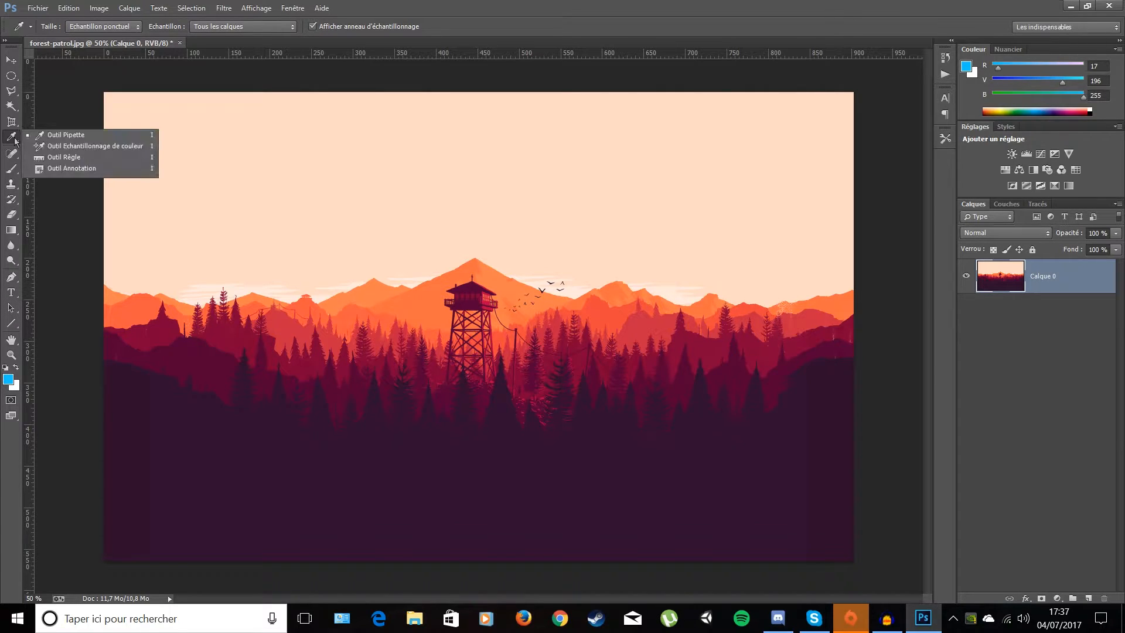
click(327, 151)
drag(327, 151, 420, 298)
drag(377, 445, 363, 471)
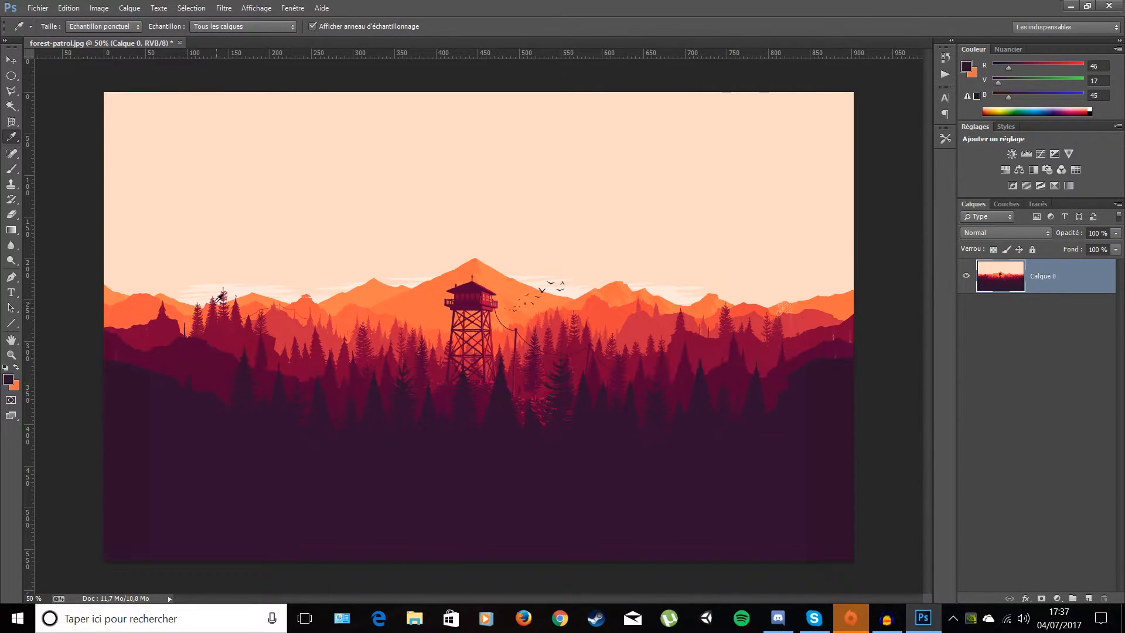
key(x)
click(11, 137)
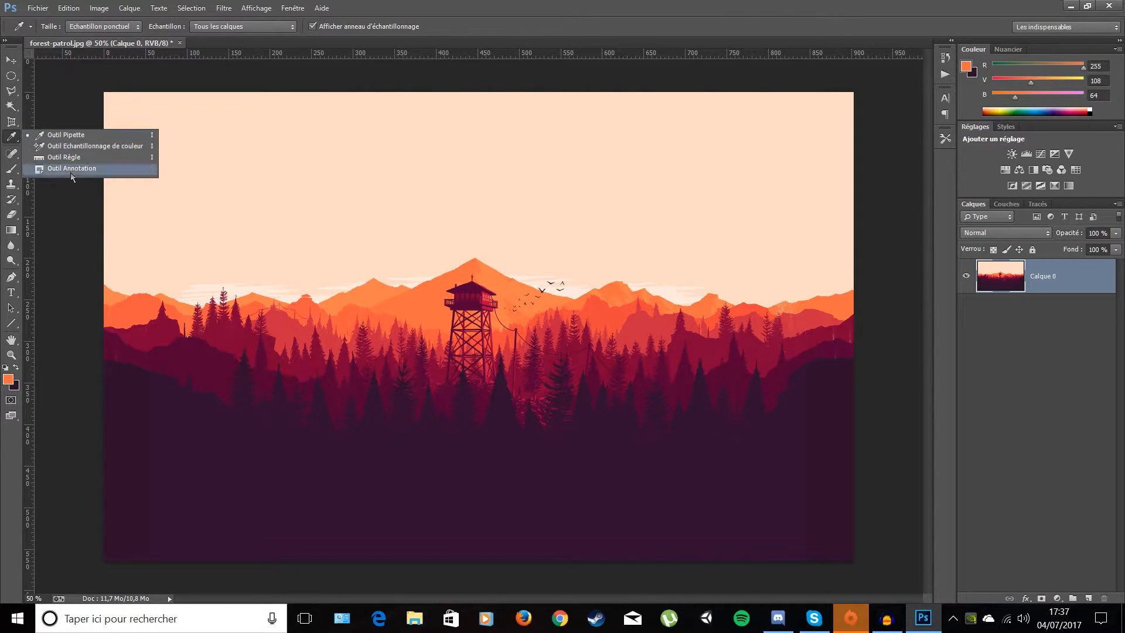
click(12, 138)
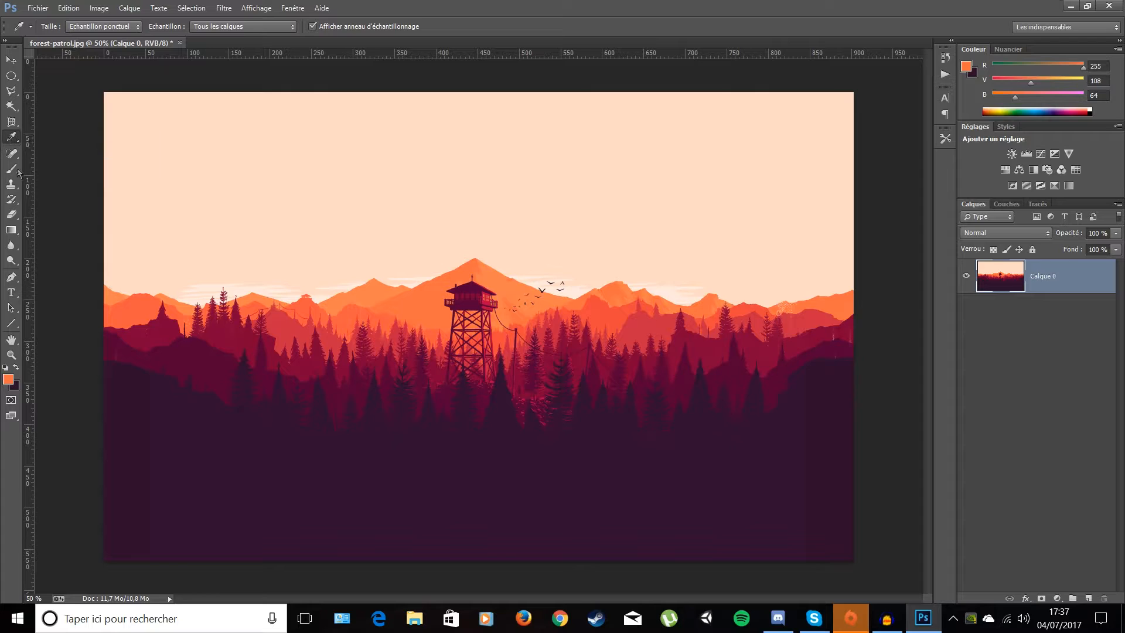
- Activate the Spot Healing Brush with the content-aware type, and try larger brush sizes up to 321 px, ending at 60 px
click(12, 154)
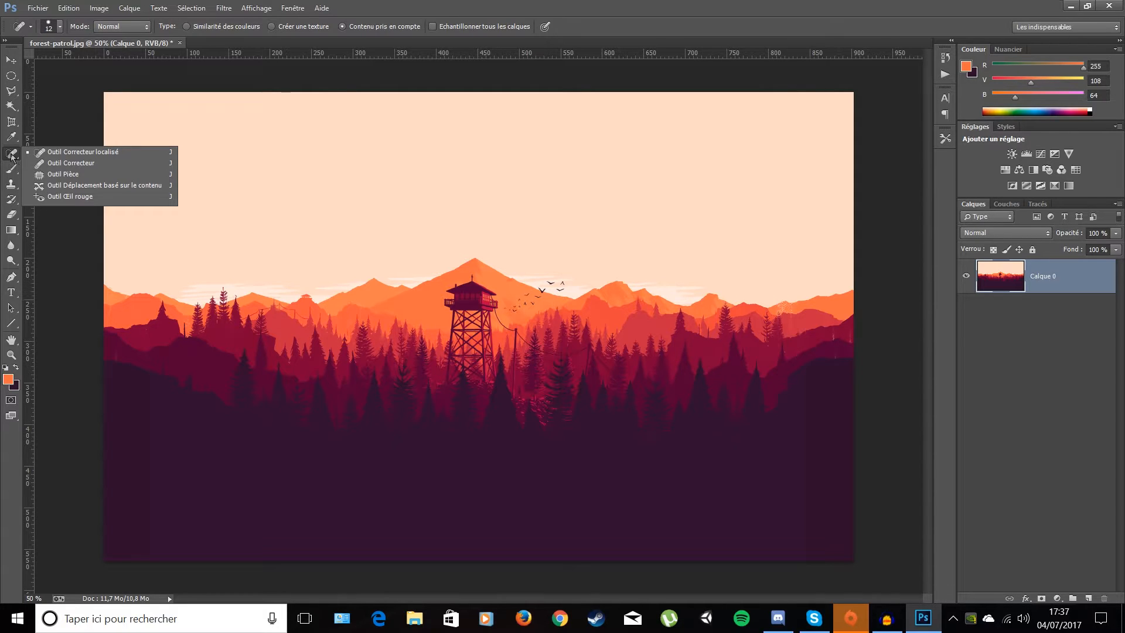
click(12, 156)
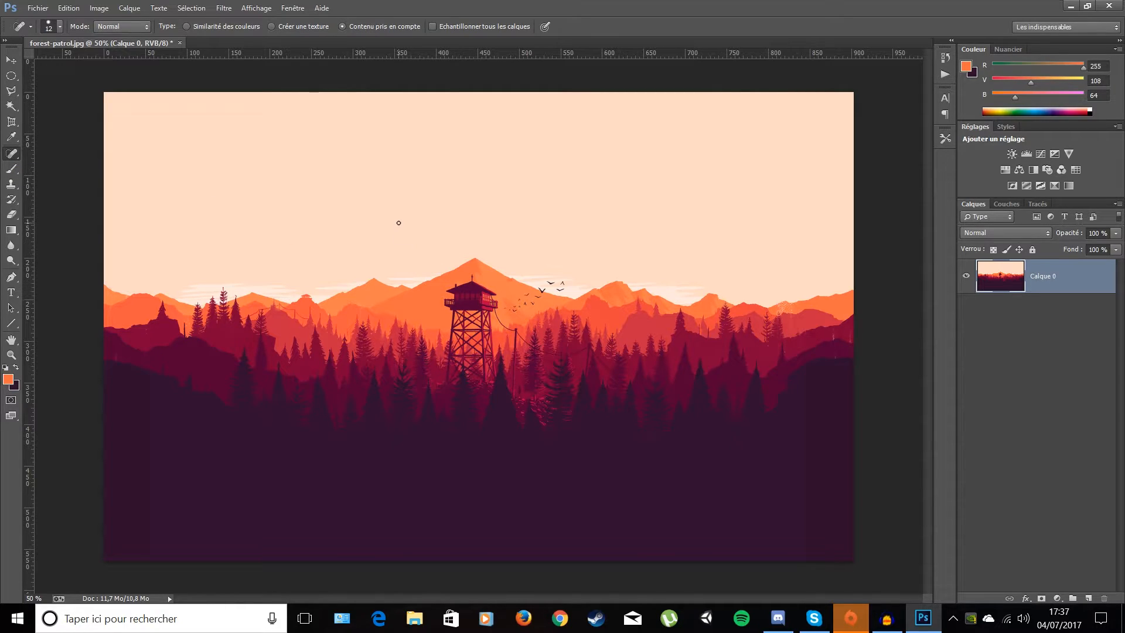
click(60, 27)
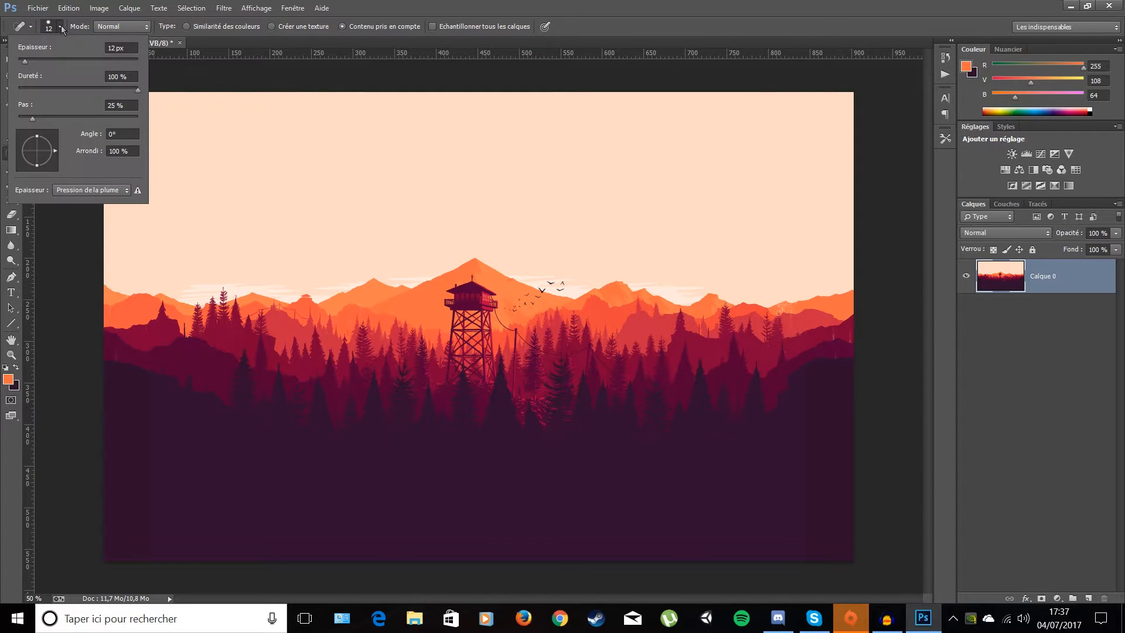
mouse_move(24, 62)
mouse_down()
mouse_move(47, 61)
mouse_move(36, 64)
mouse_up()
click(57, 28)
drag(302, 234, 341, 220)
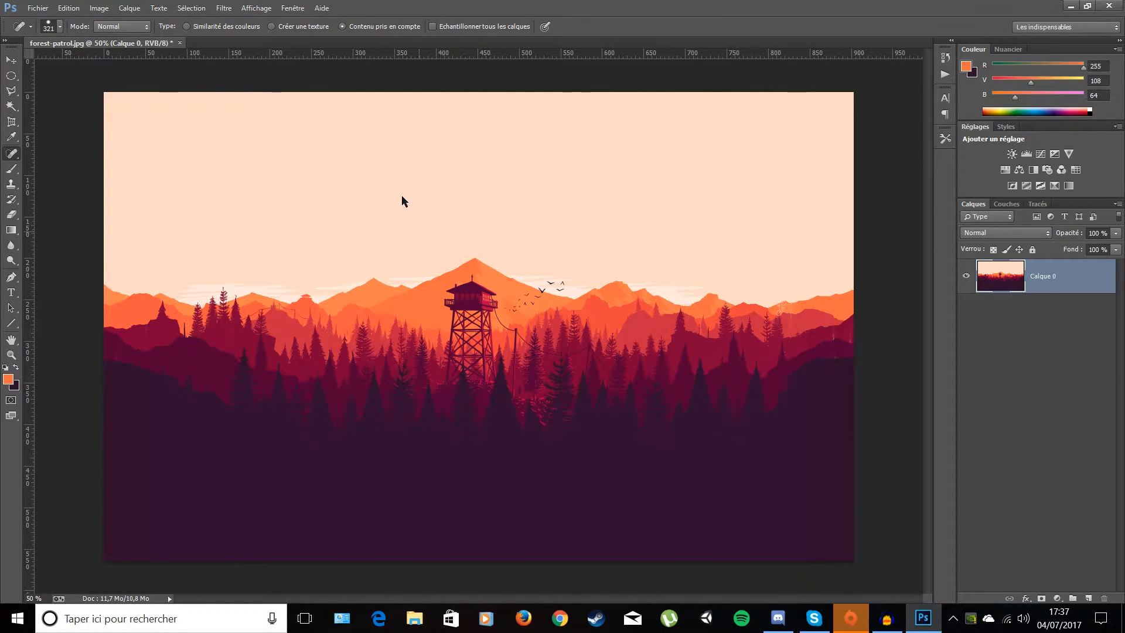
mouse_move(525, 232)
mouse_down()
mouse_move(498, 230)
mouse_move(557, 221)
mouse_move(530, 231)
mouse_move(538, 227)
mouse_up()
- Remove the two rightmost birds beside the central peak with the Spot Healing Brush at a size of 24 px
scroll(543, 235, up, 4)
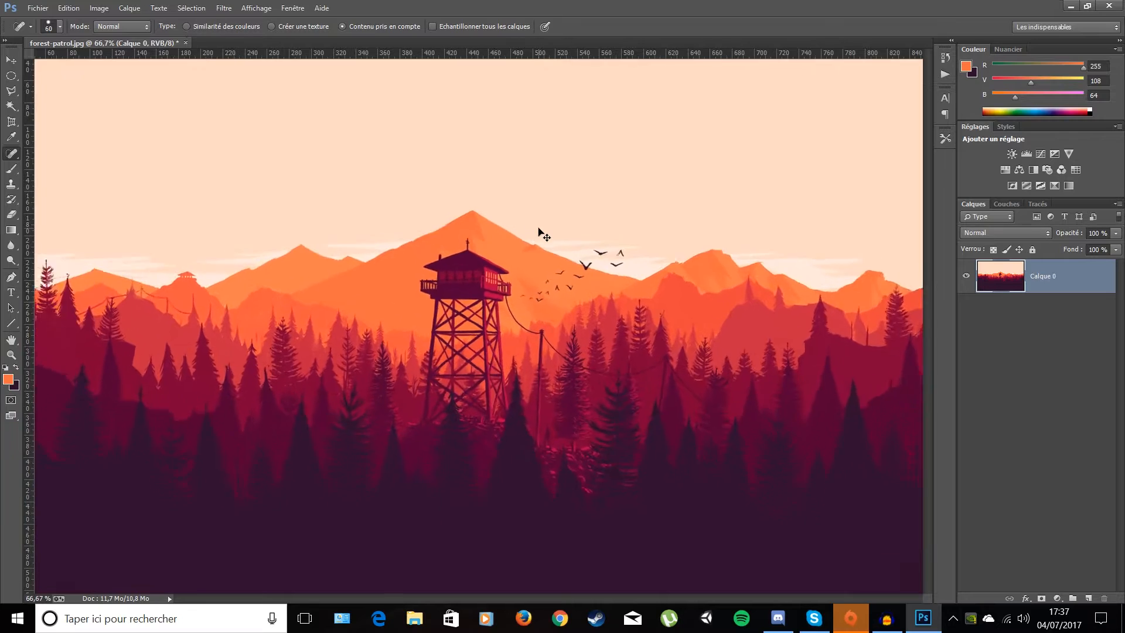
scroll(545, 231, up, 2)
scroll(545, 230, right, 5)
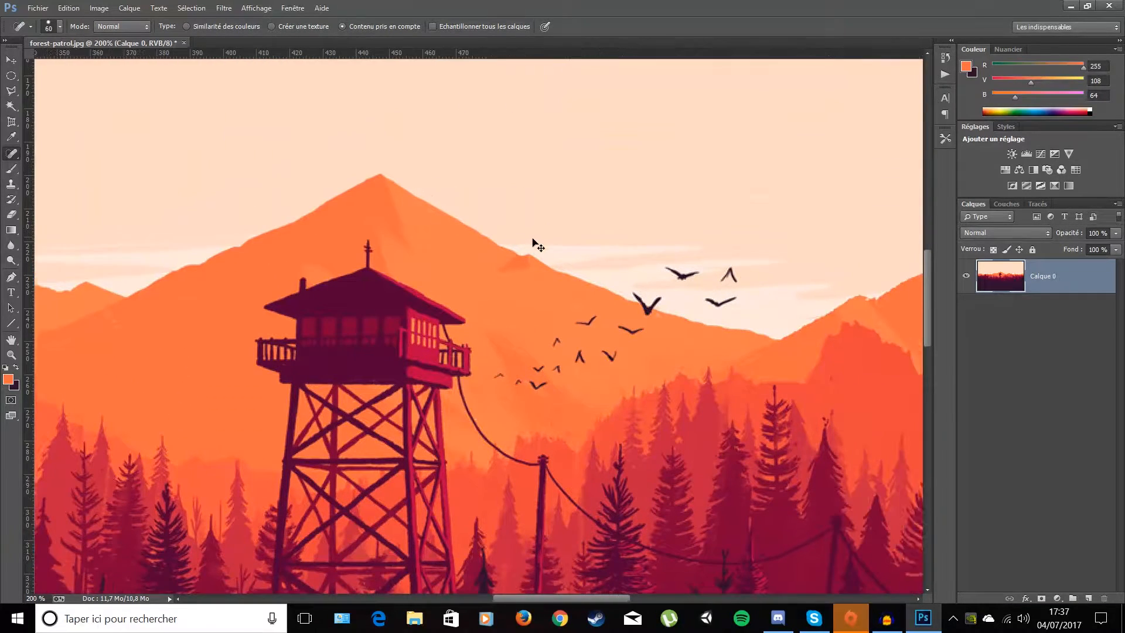
scroll(527, 250, right, 2)
scroll(527, 251, down, 1)
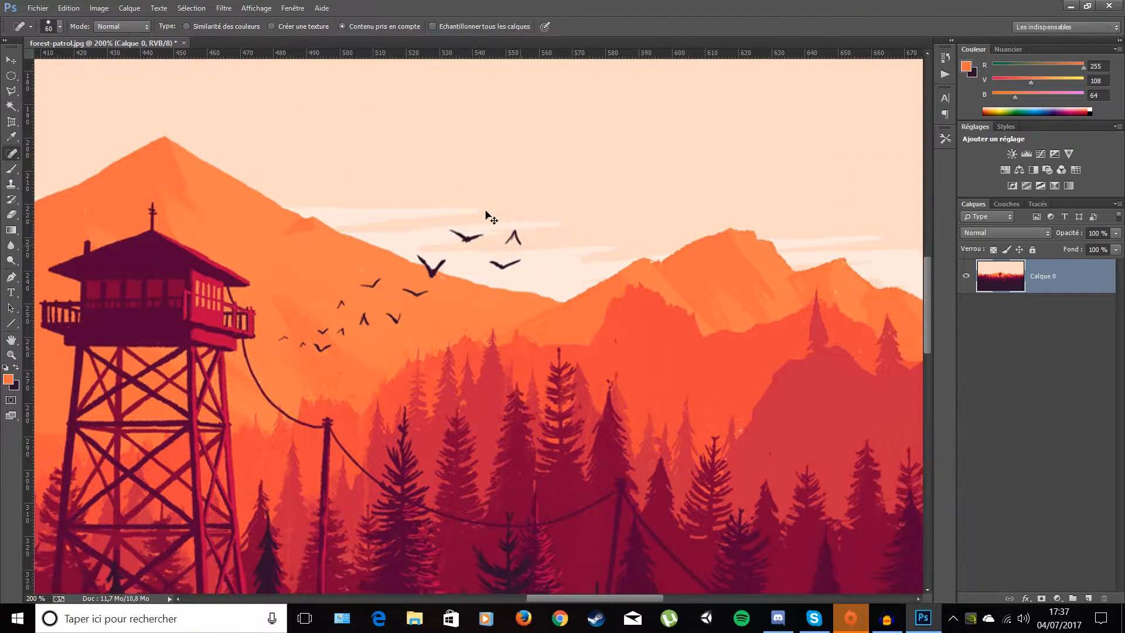
scroll(471, 219, up, 2)
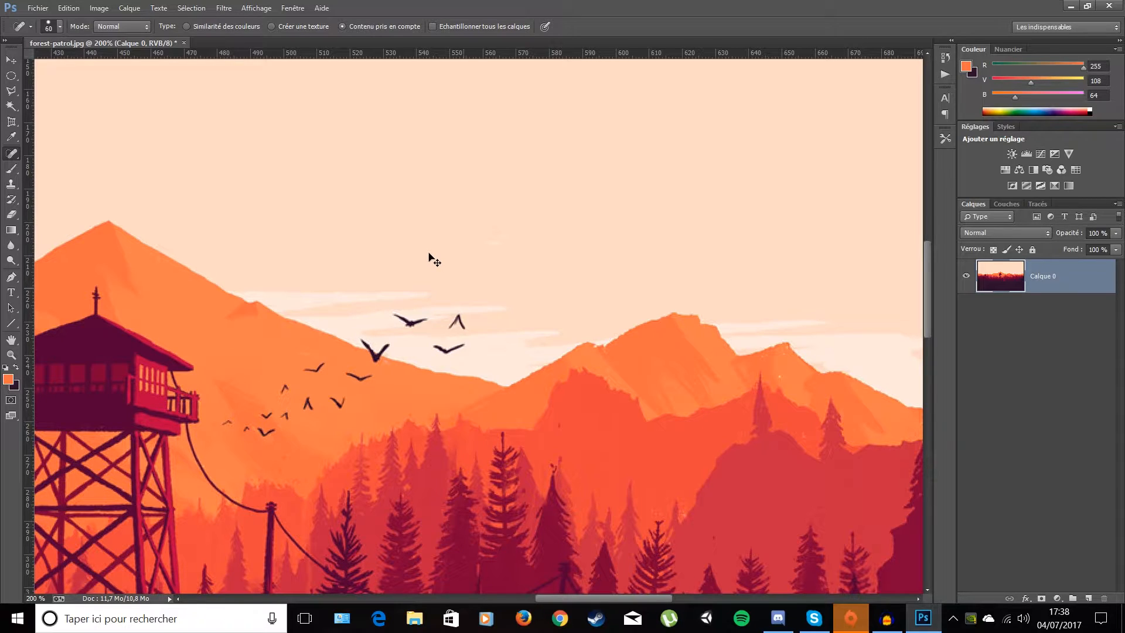
mouse_move(472, 301)
mouse_down()
mouse_move(431, 331)
mouse_move(455, 327)
mouse_up()
click(458, 322)
drag(433, 353, 460, 349)
scroll(575, 369, down, 3)
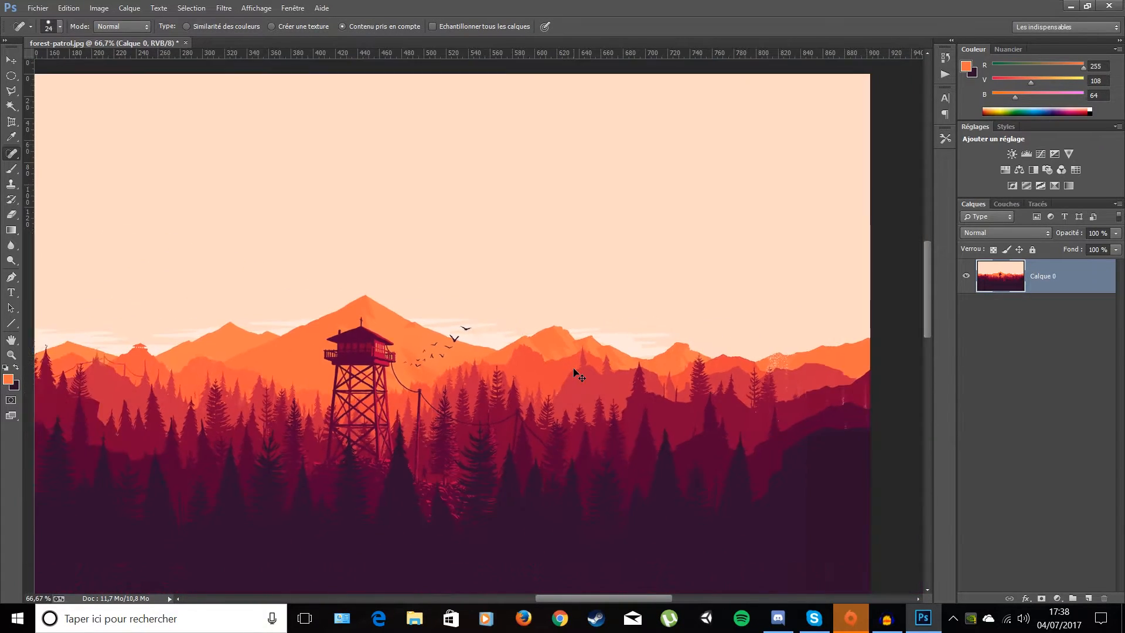
scroll(575, 371, up, 1)
scroll(574, 370, down, 1)
scroll(575, 370, up, 1)
scroll(521, 338, up, 1)
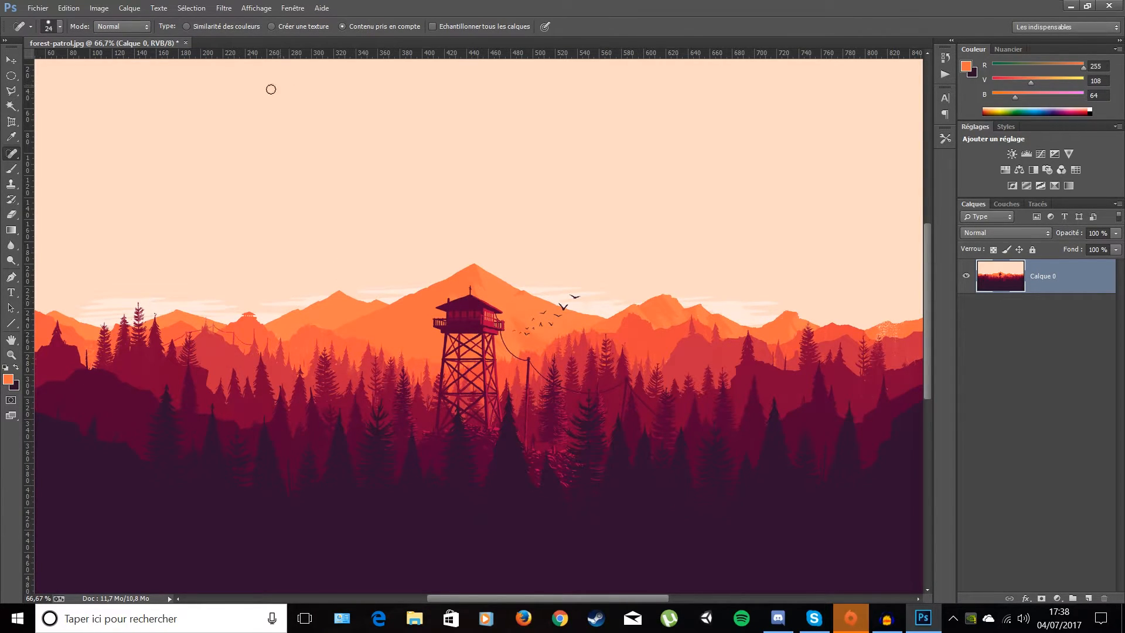
- Activate the Brush tool and look over its variants, and switch to the Clone Stamp tool
click(10, 171)
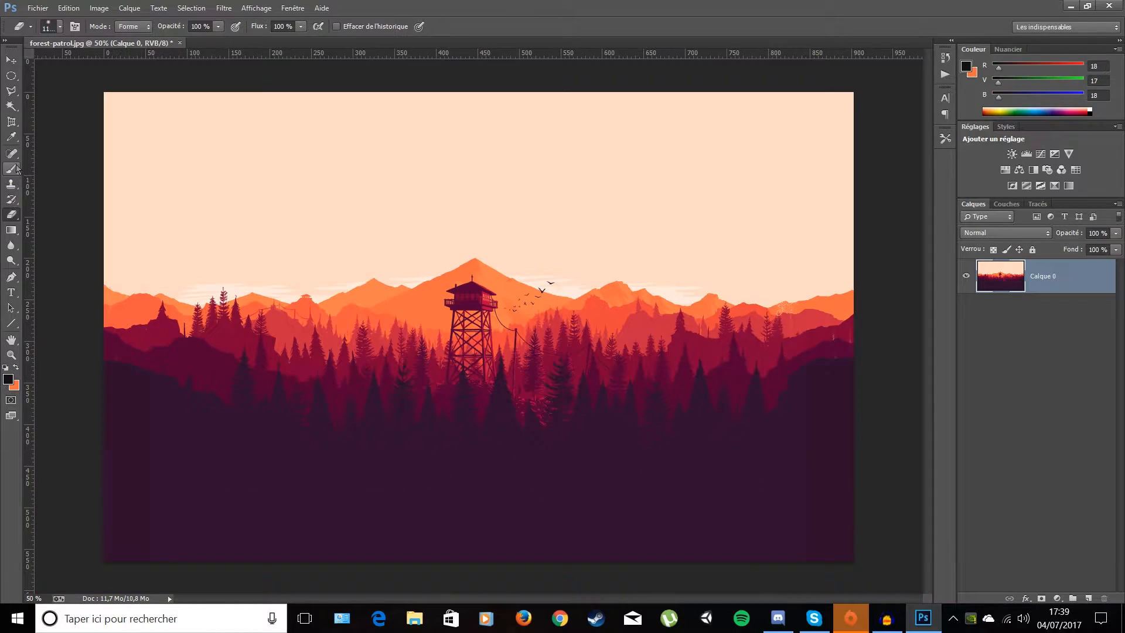
click(11, 169)
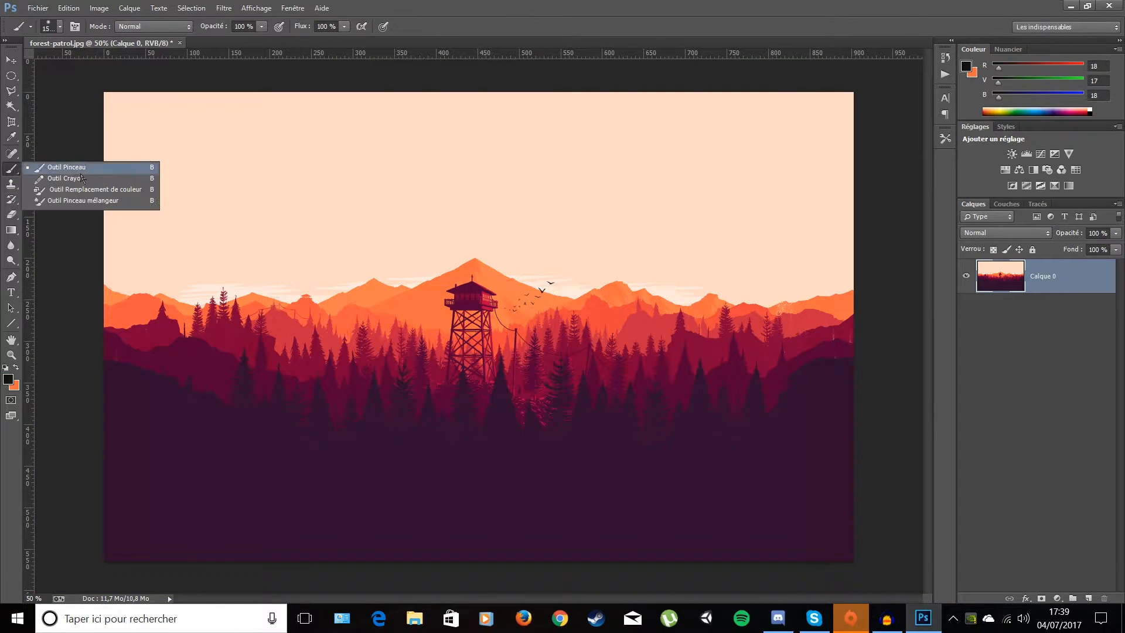
click(14, 171)
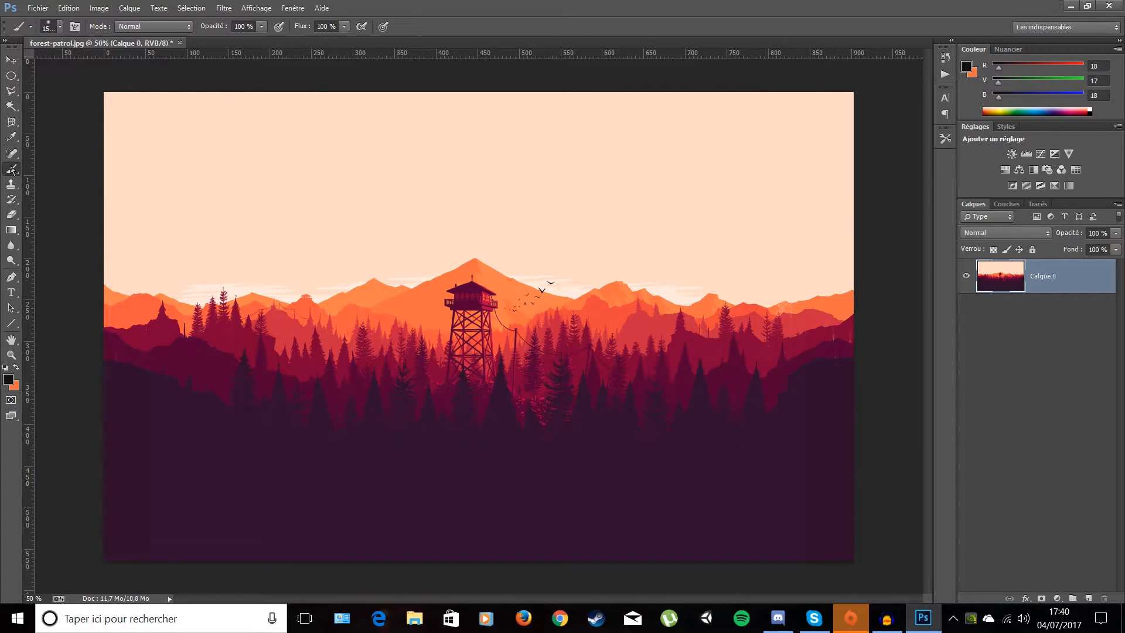
right_click(10, 166)
click(10, 169)
click(11, 185)
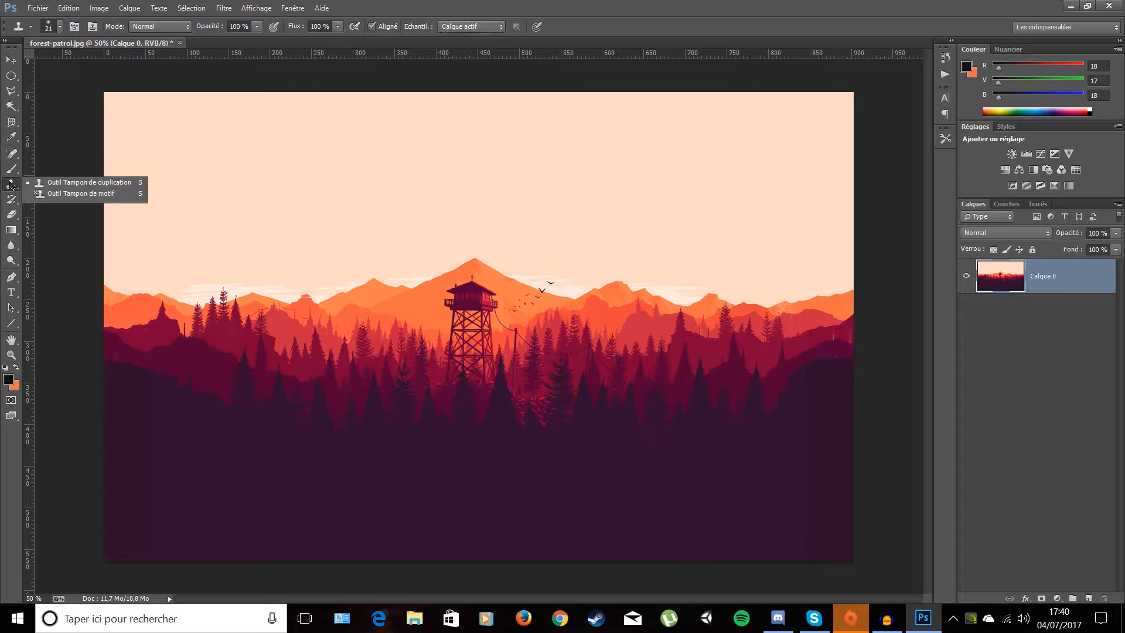
click(58, 183)
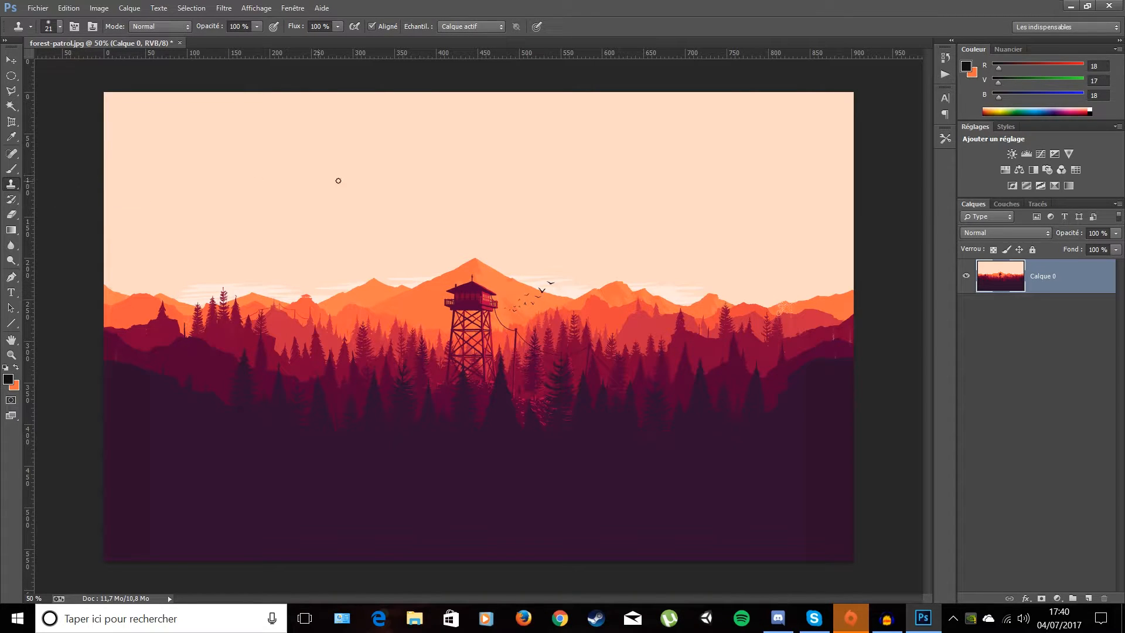
- Clone two birds of the flock into the sky beside its rightmost birds with the 21 px Clone Stamp
scroll(592, 273, up, 5)
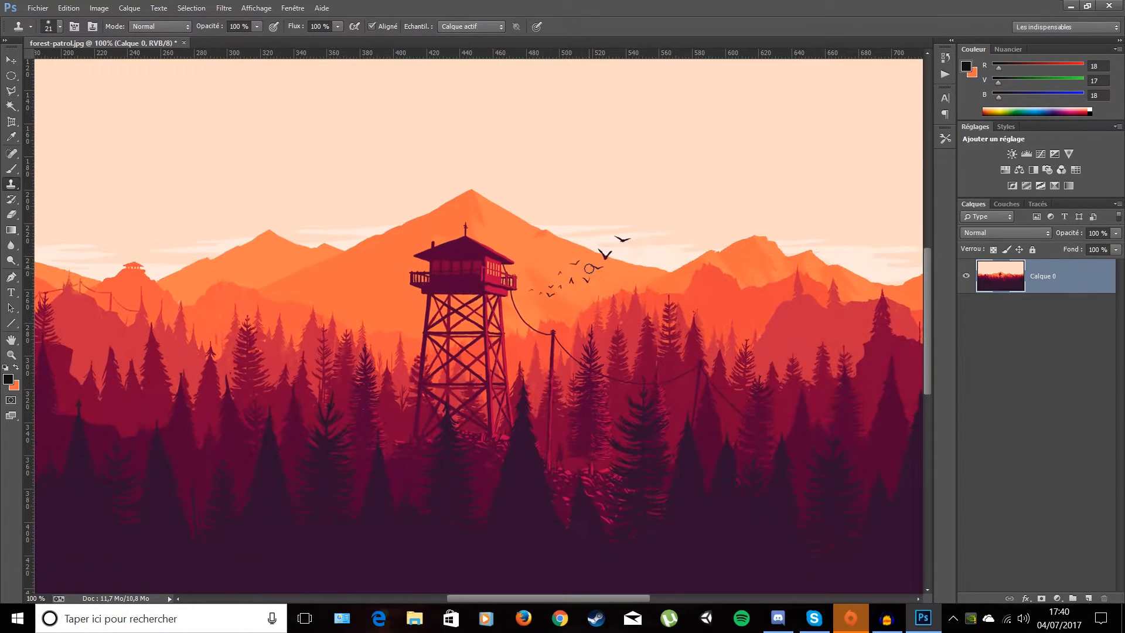
scroll(580, 249, up, 3)
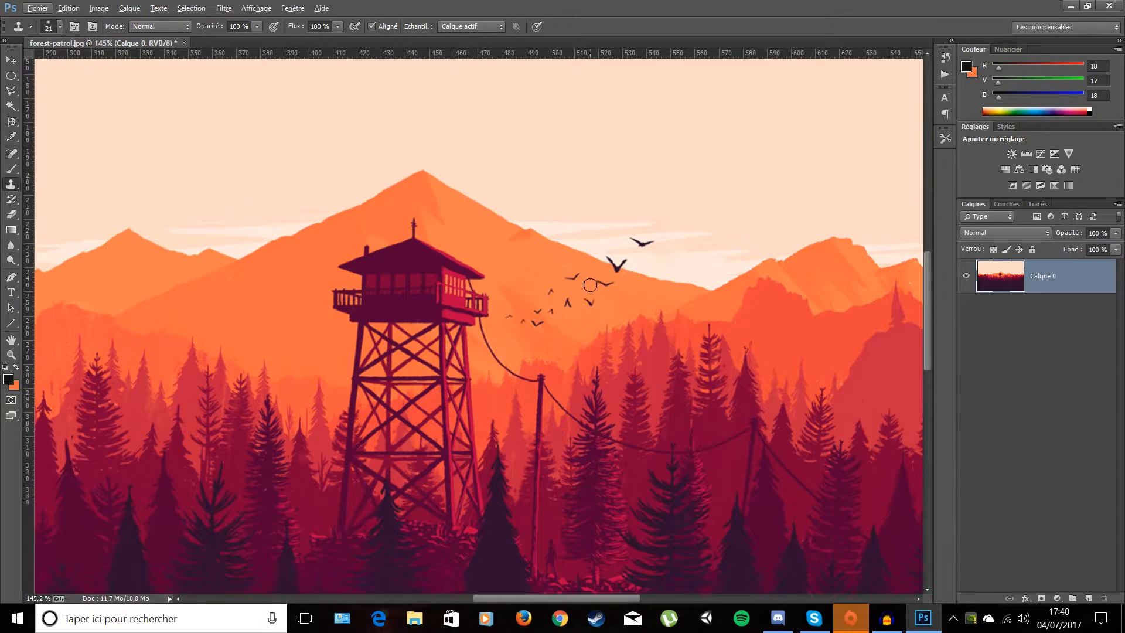
scroll(518, 299, up, 3)
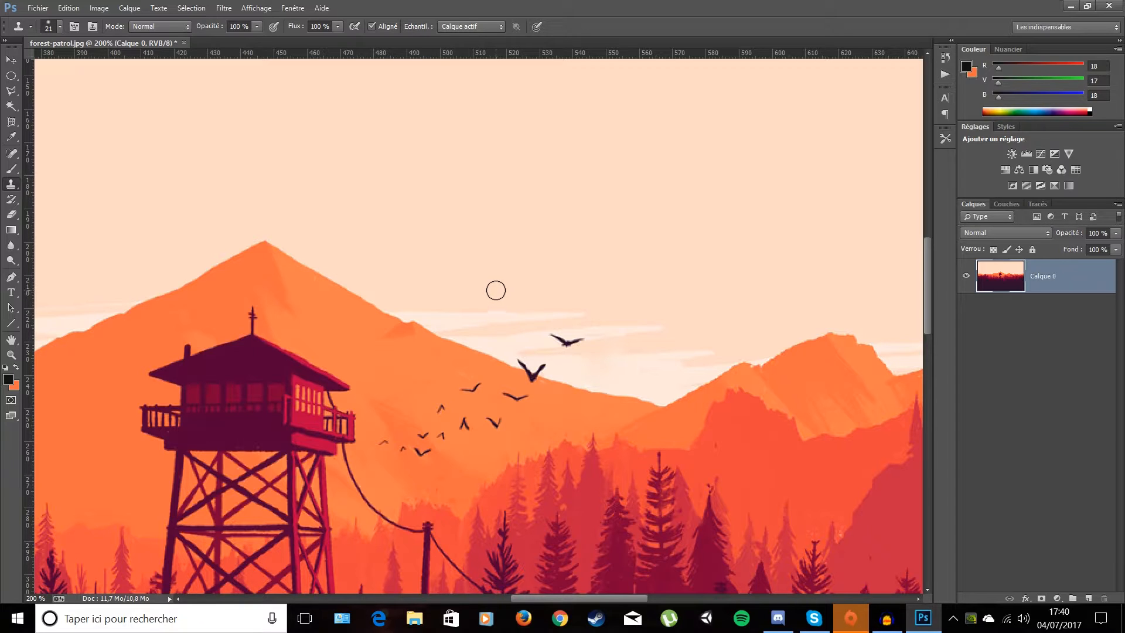
key(ctrl+shift+alt+n)
key(alt+BackSpace)
key(Delete)
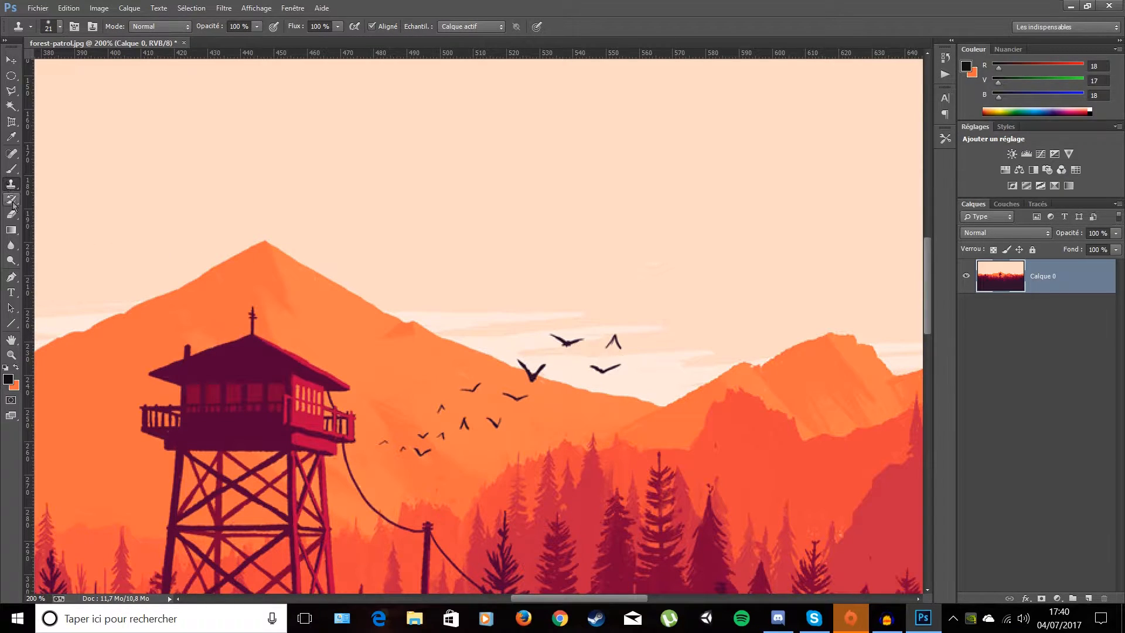
- Try cloning the birds slightly beside themselves with the Clone Stamp enlarged to 84 px
drag(522, 254, 551, 252)
key(alt)
key(alt)
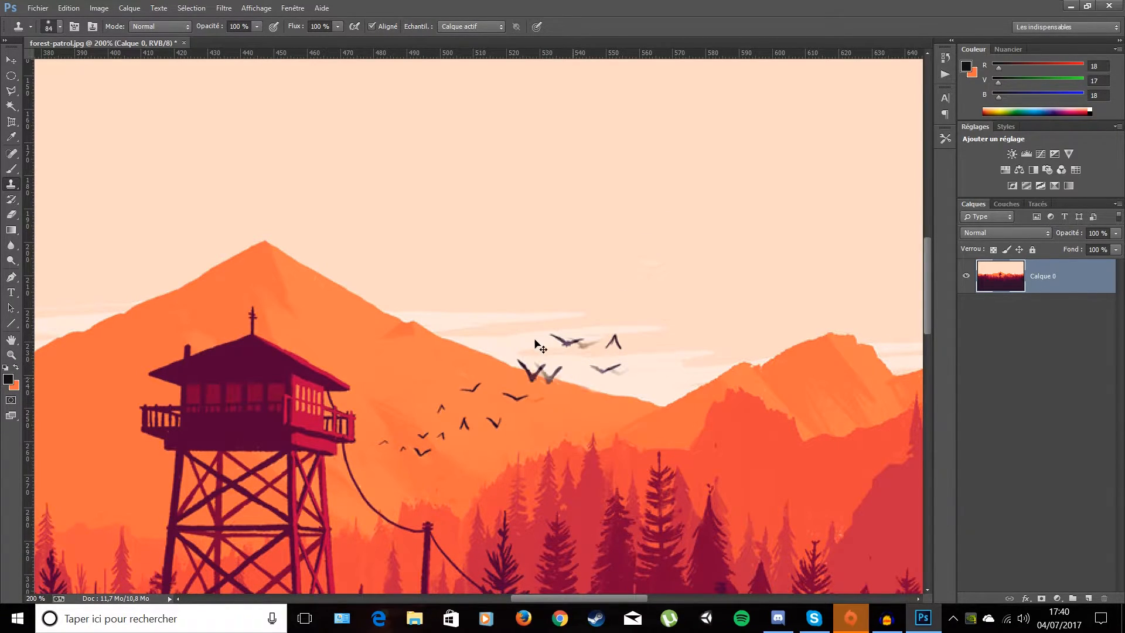
- Add an empty layer above the image, and reselect Calque 0 to try the Clone Stamp in the open sky
click(1089, 596)
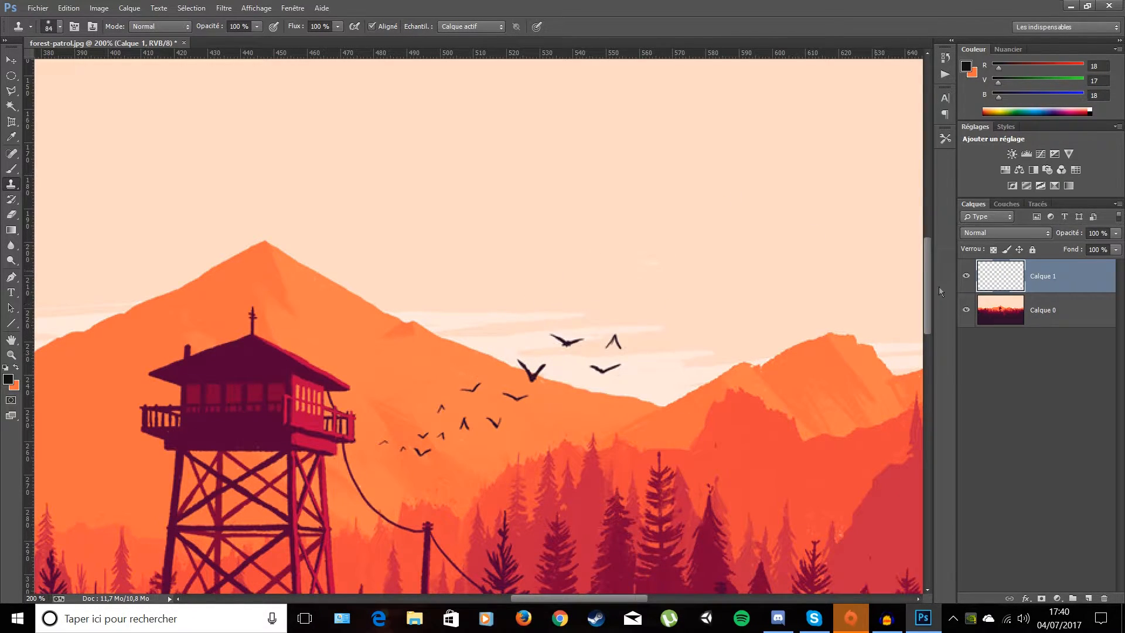
click(1057, 313)
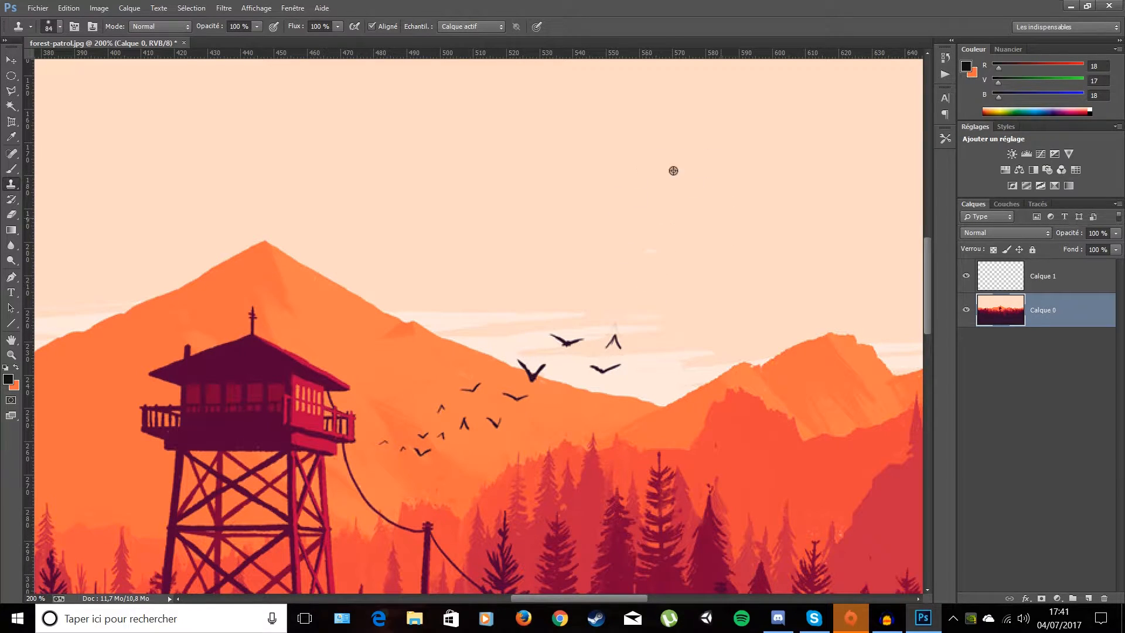
drag(650, 193, 657, 187)
key(ctrl+minus)
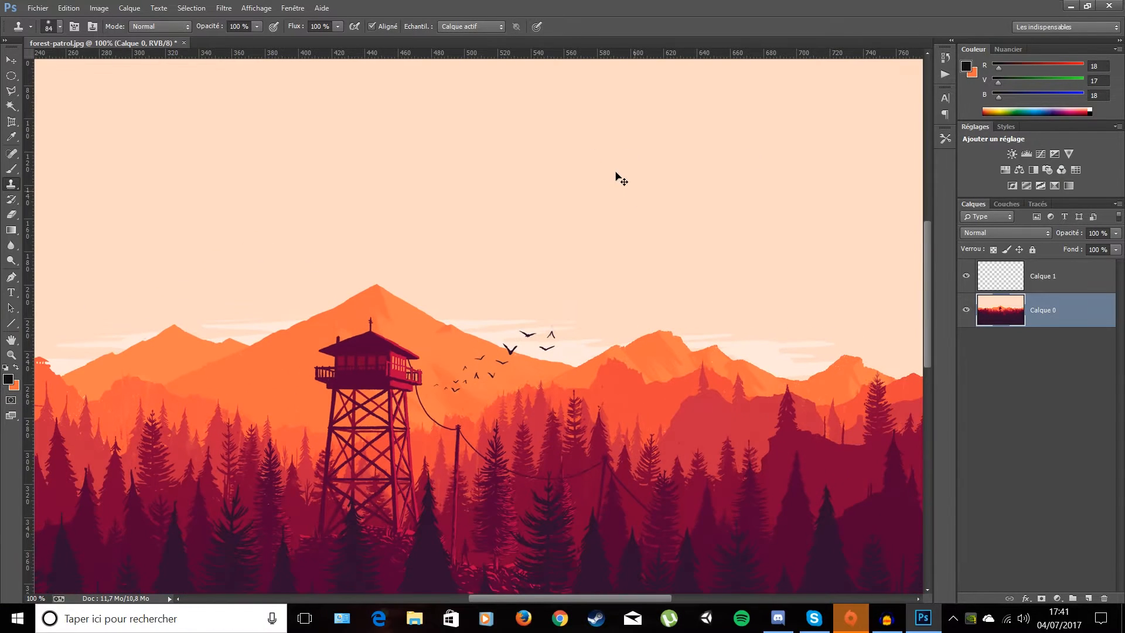
- Try cloning the mountains and tree line beside the tower with a 594 px Clone Stamp, and undo the strokes
scroll(611, 245, up, 1)
scroll(611, 245, up, 3)
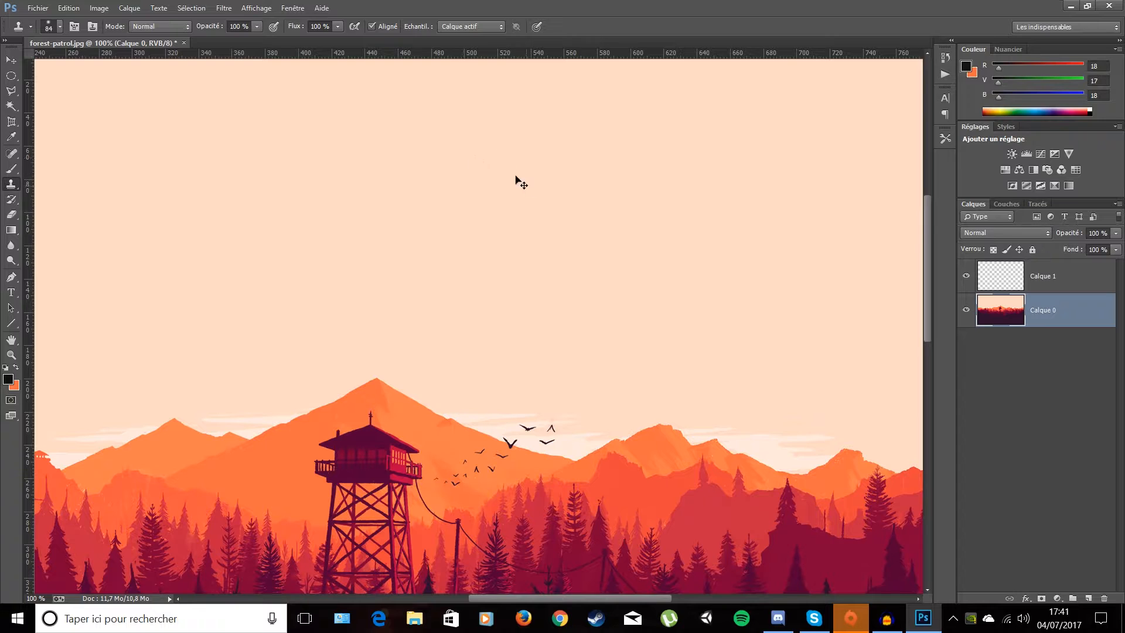
alt+click(605, 456)
mouse_move(531, 326)
mouse_down()
mouse_move(692, 298)
mouse_move(682, 335)
mouse_up()
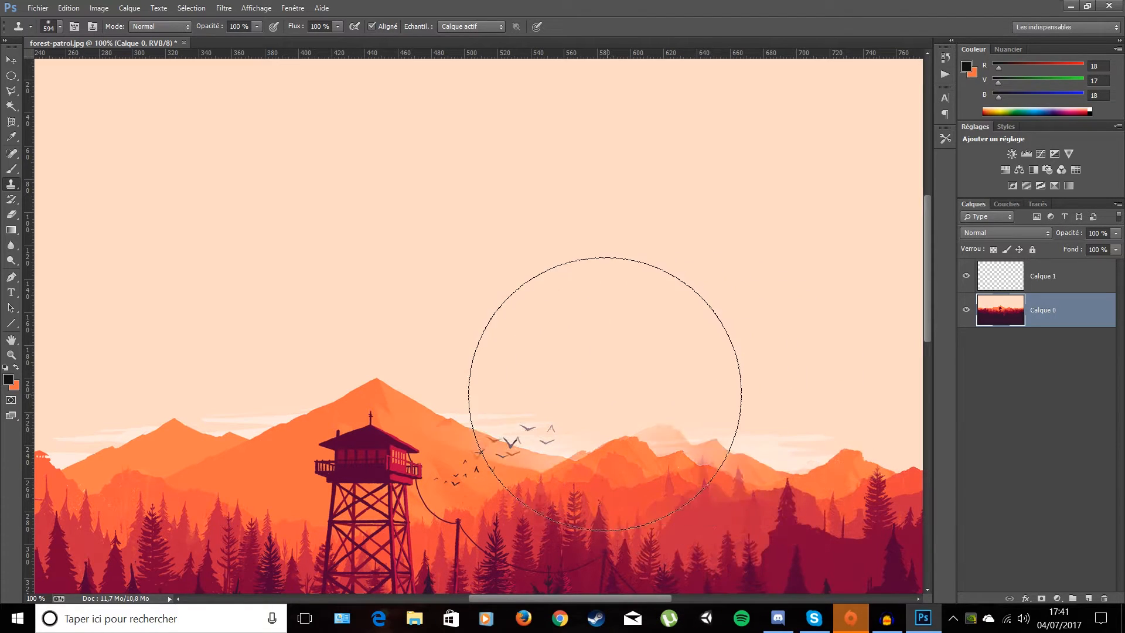
mouse_move(698, 477)
mouse_down()
mouse_move(700, 427)
mouse_move(695, 447)
mouse_move(656, 474)
mouse_move(643, 511)
mouse_move(792, 458)
mouse_up()
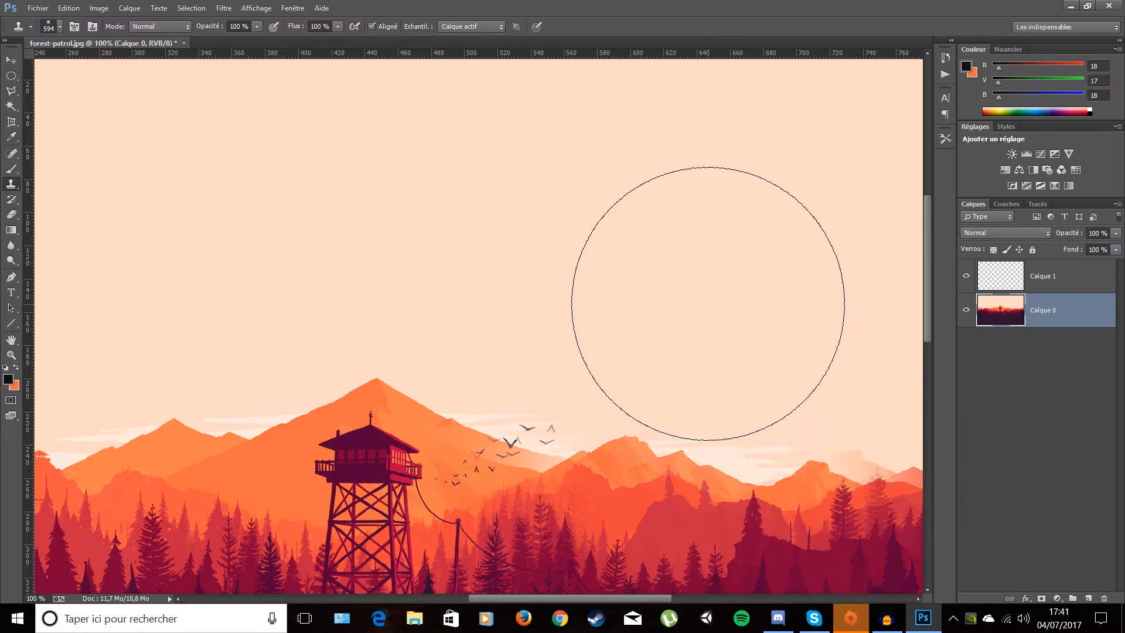
key(ctrl+z)
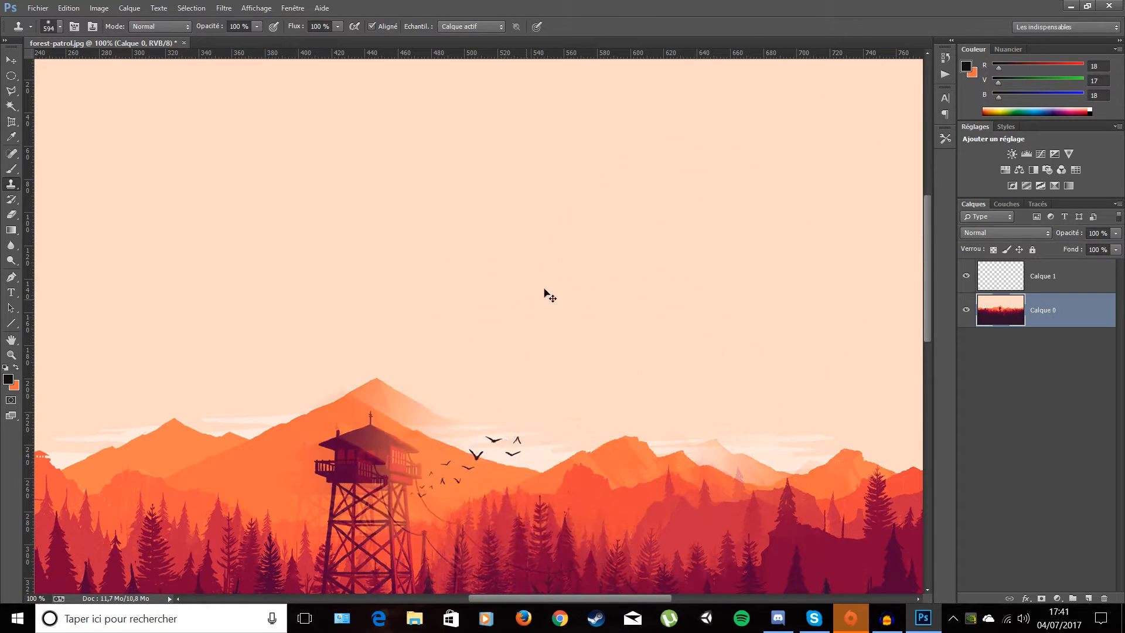
scroll(693, 245, down, 1)
scroll(693, 245, down, 3)
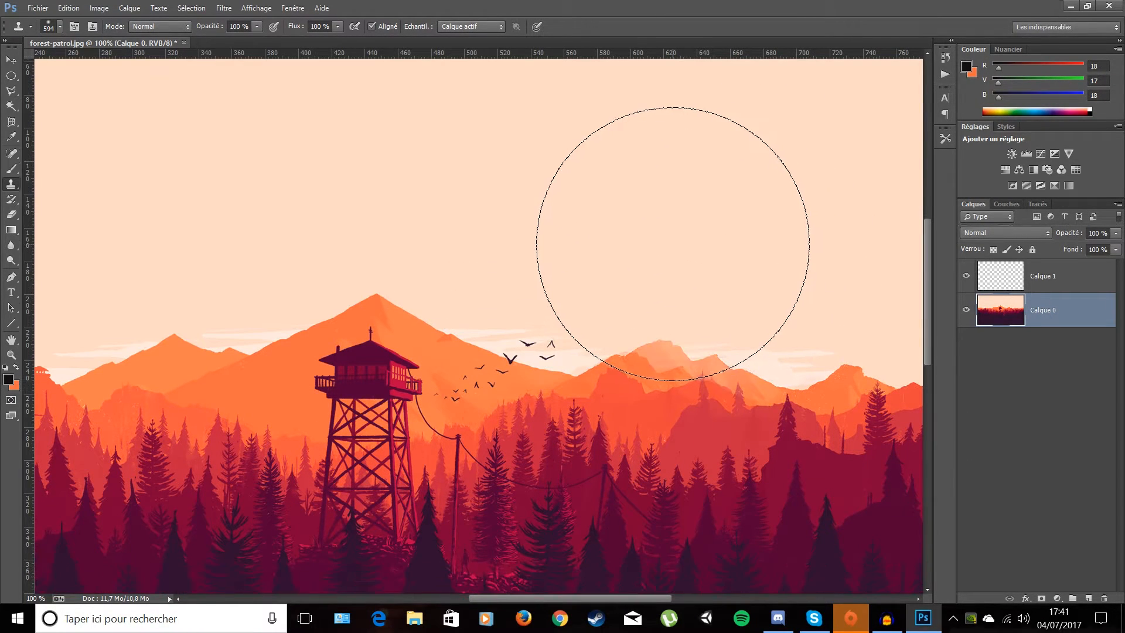
- Sample the clear sky on Calque 0 as clone source, try cloning over the mountains, and undo the strokes
click(1055, 279)
click(1048, 309)
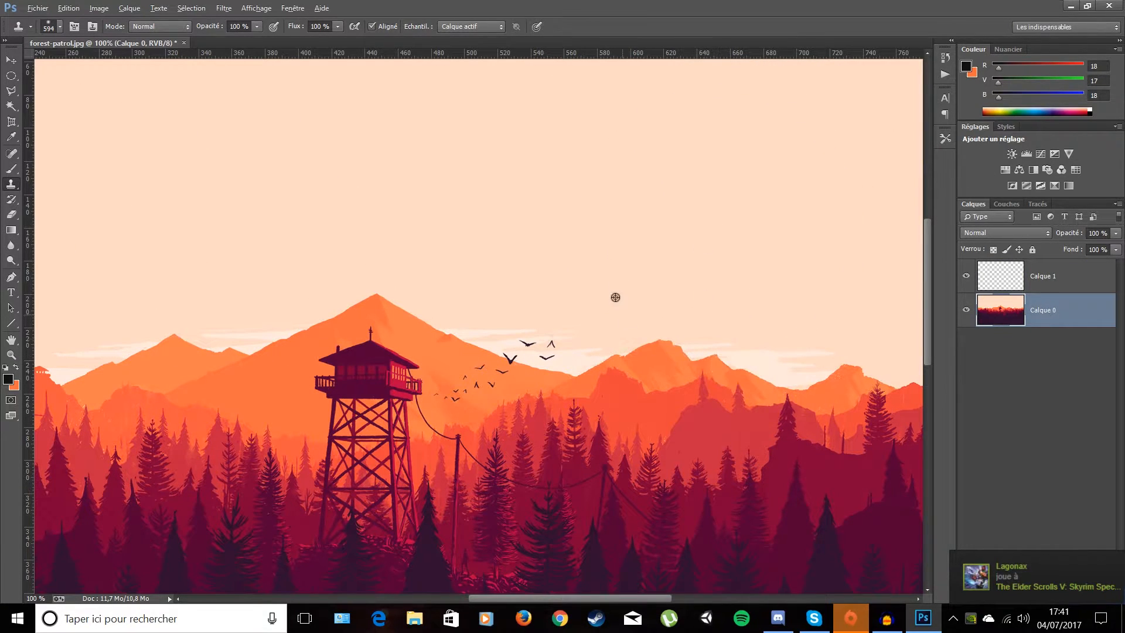
alt+click(704, 175)
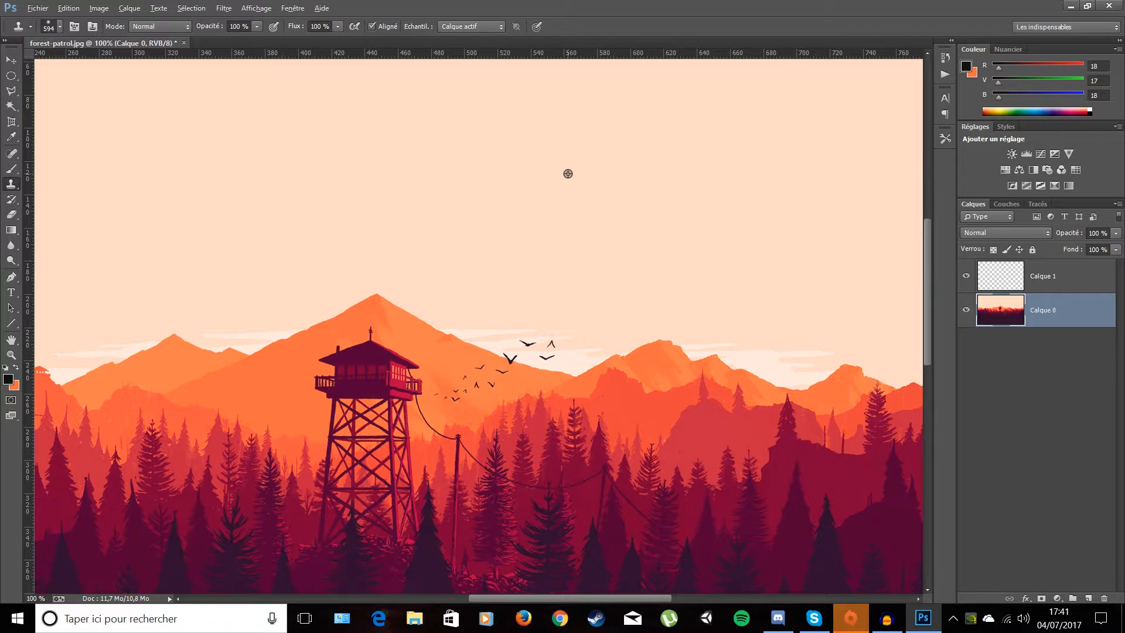
alt+click(640, 140)
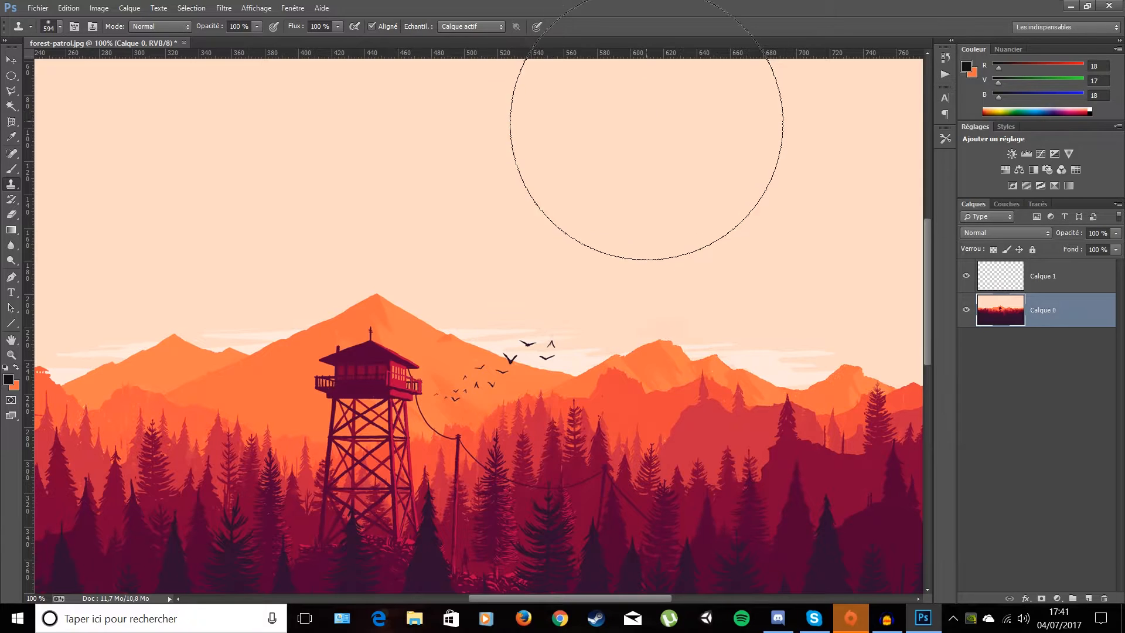
mouse_move(678, 264)
mouse_down()
mouse_move(640, 331)
mouse_move(709, 328)
mouse_move(600, 331)
mouse_move(820, 410)
mouse_up()
key(ctrl+z)
mouse_move(497, 359)
mouse_down()
mouse_move(482, 339)
mouse_move(456, 346)
mouse_up()
key(ctrl+z)
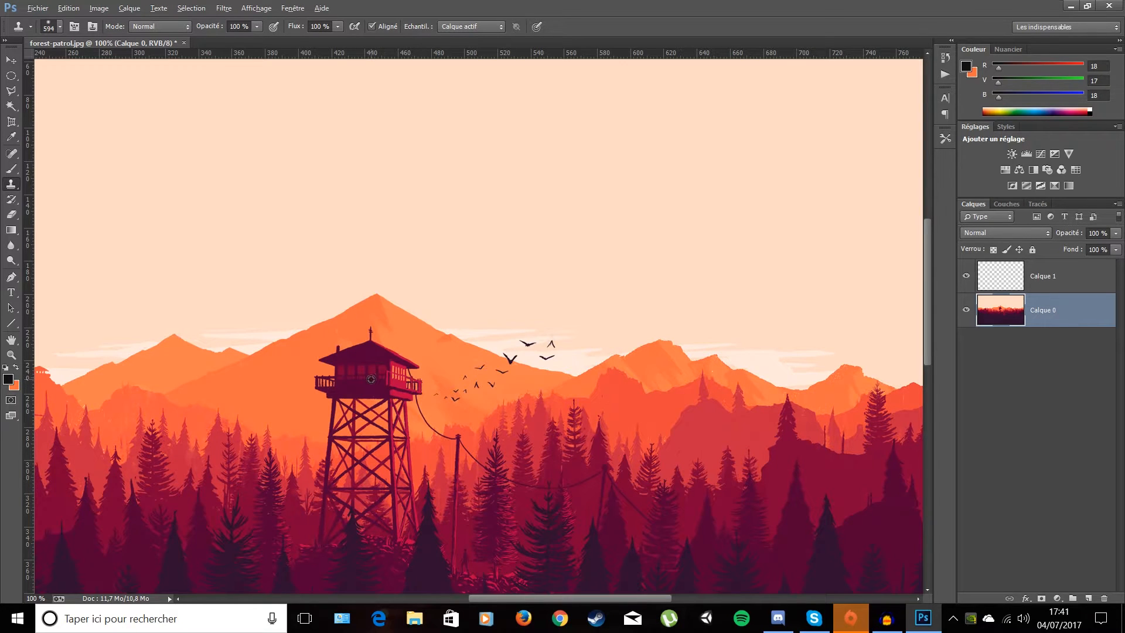
- Try cloning the watchtower beside the original from a source point on its cabin, and undo the clone
alt+click(367, 390)
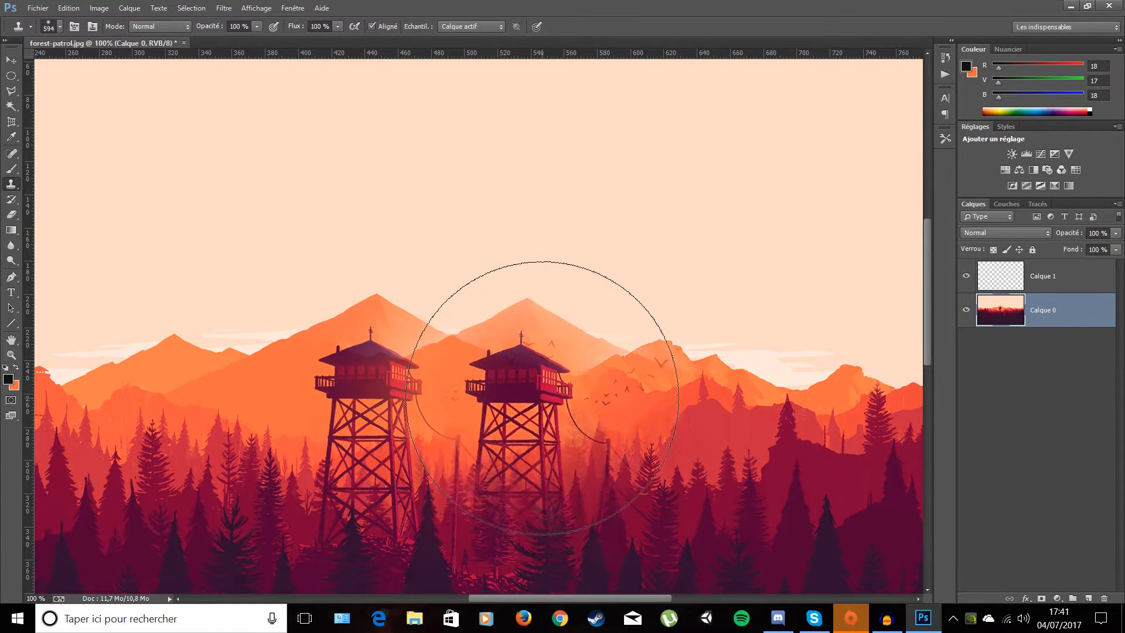
mouse_move(728, 294)
mouse_down()
mouse_move(668, 221)
mouse_move(703, 271)
mouse_move(738, 198)
mouse_move(807, 153)
mouse_move(673, 226)
mouse_move(407, 442)
mouse_move(3, 456)
mouse_move(632, 526)
mouse_up()
key(ctrl+z)
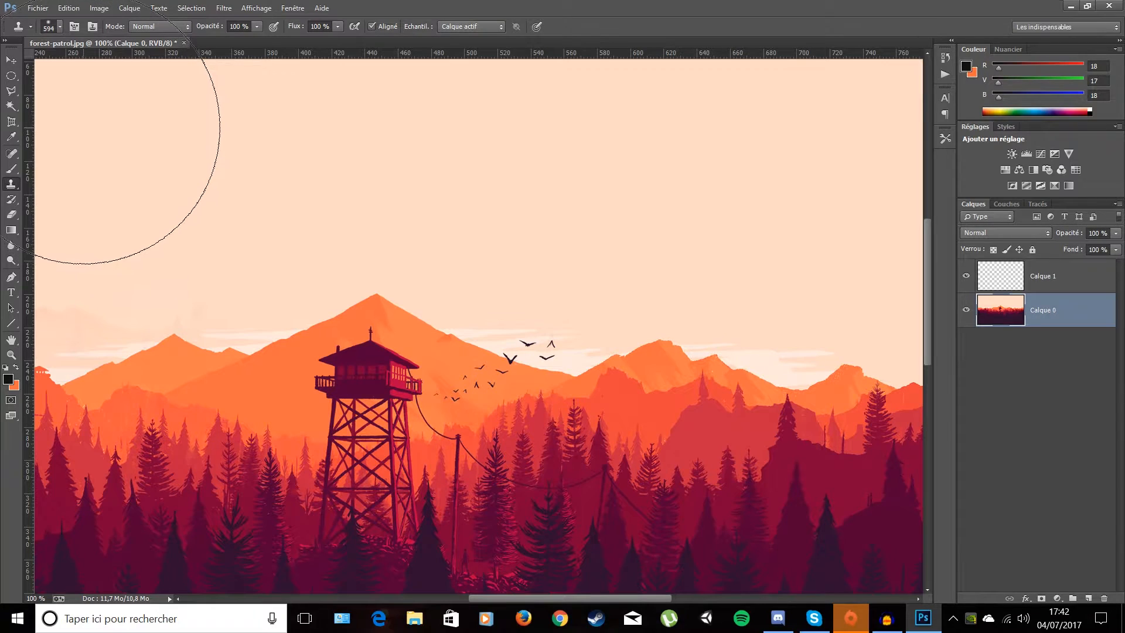
- Look over the Clone Stamp variants, activate the History Brush, and look over its variants
click(8, 186)
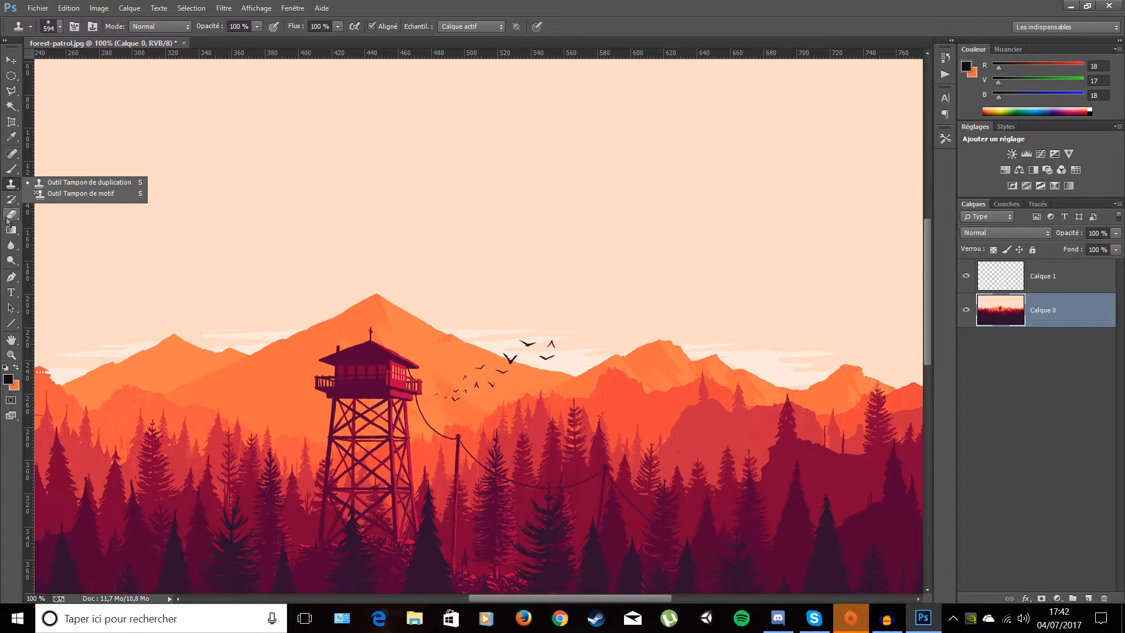
click(11, 199)
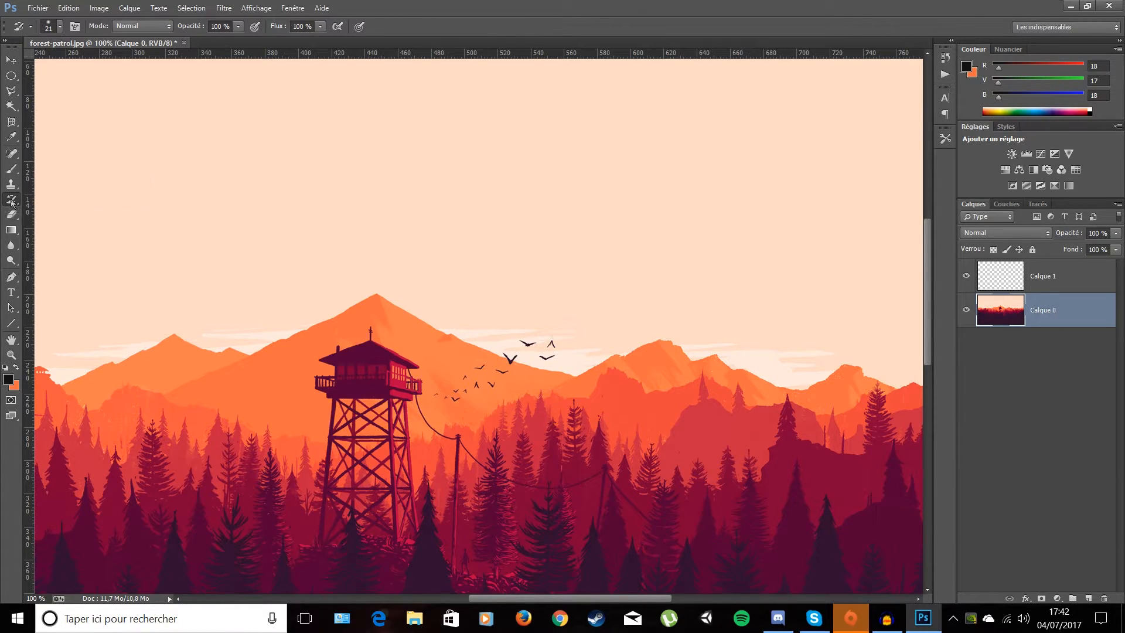
click(12, 202)
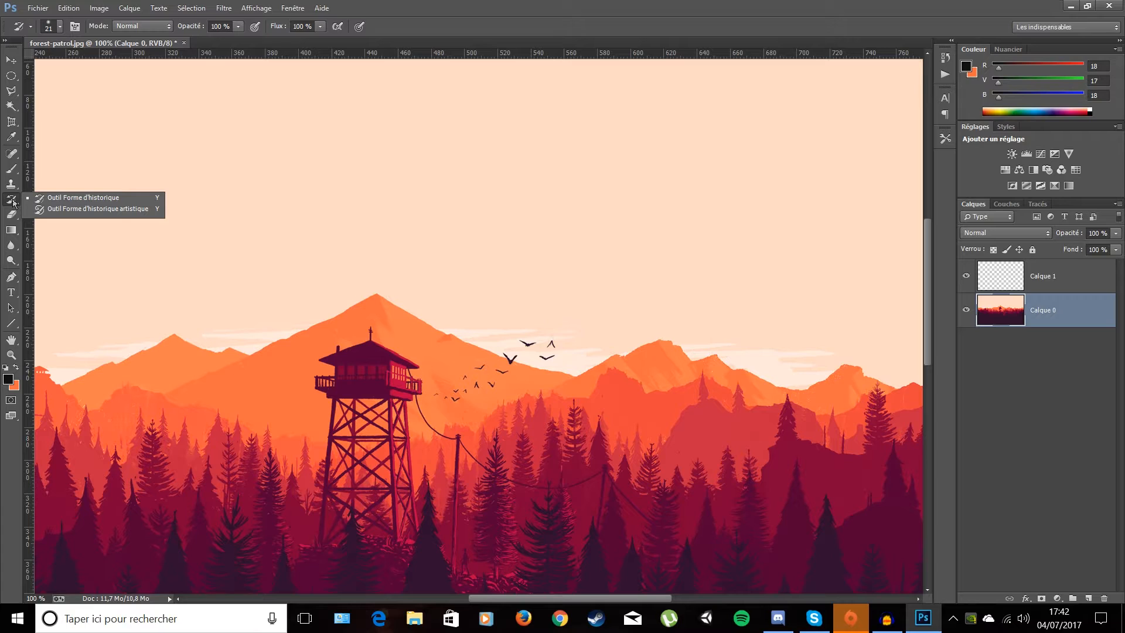
click(53, 202)
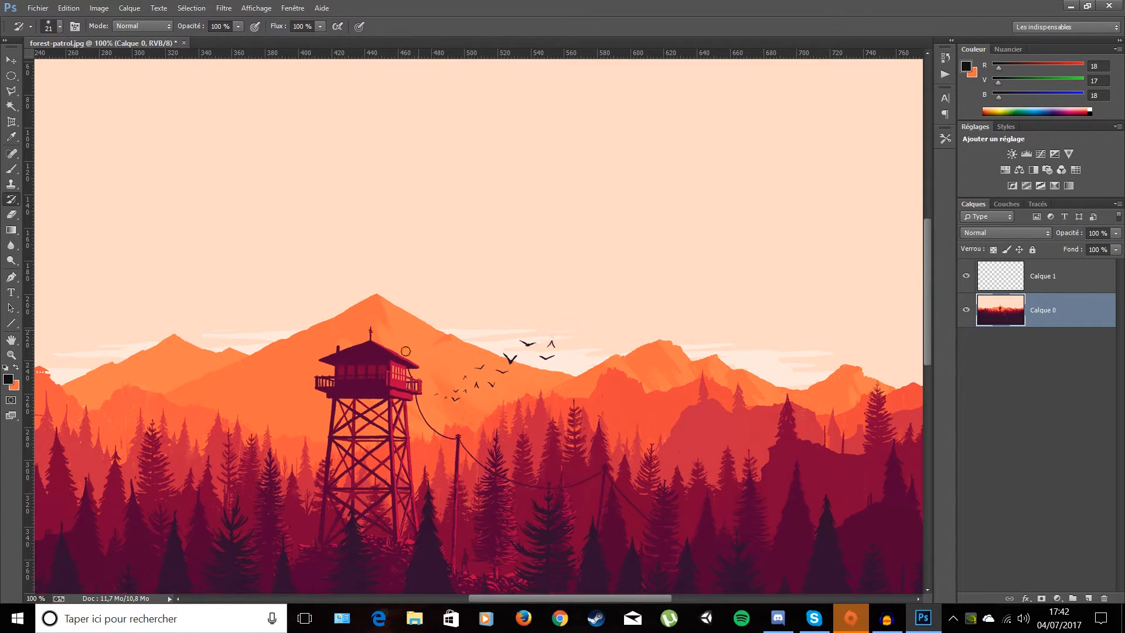
right_click(19, 202)
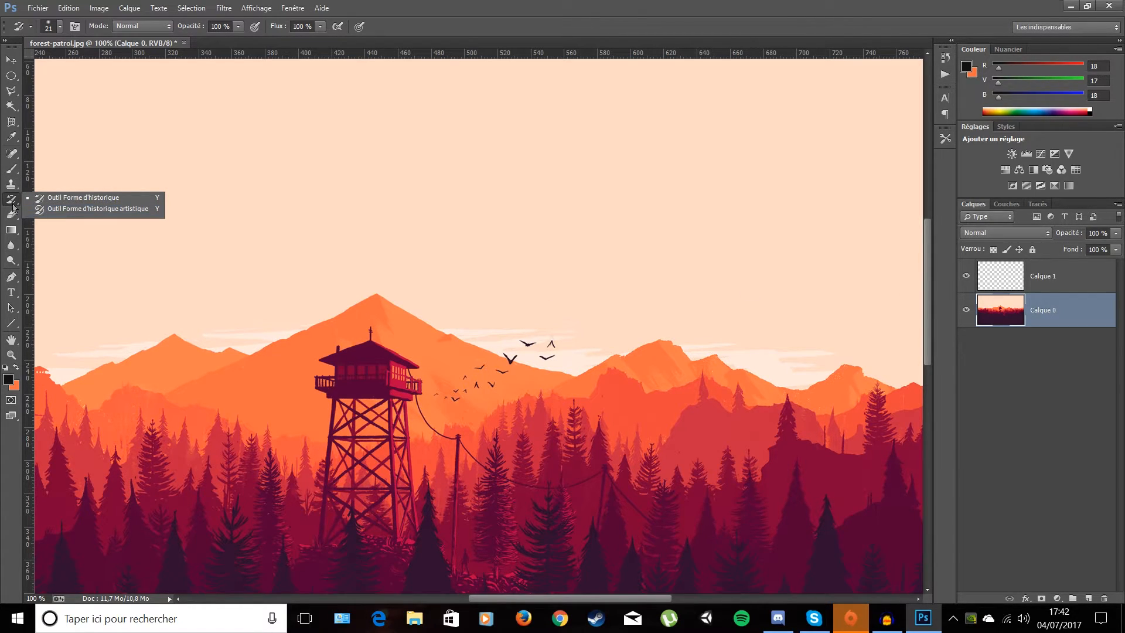
click(13, 205)
- Activate the Eraser, reduce its size to 211 px, and undo a trial erase stroke on the image
click(11, 214)
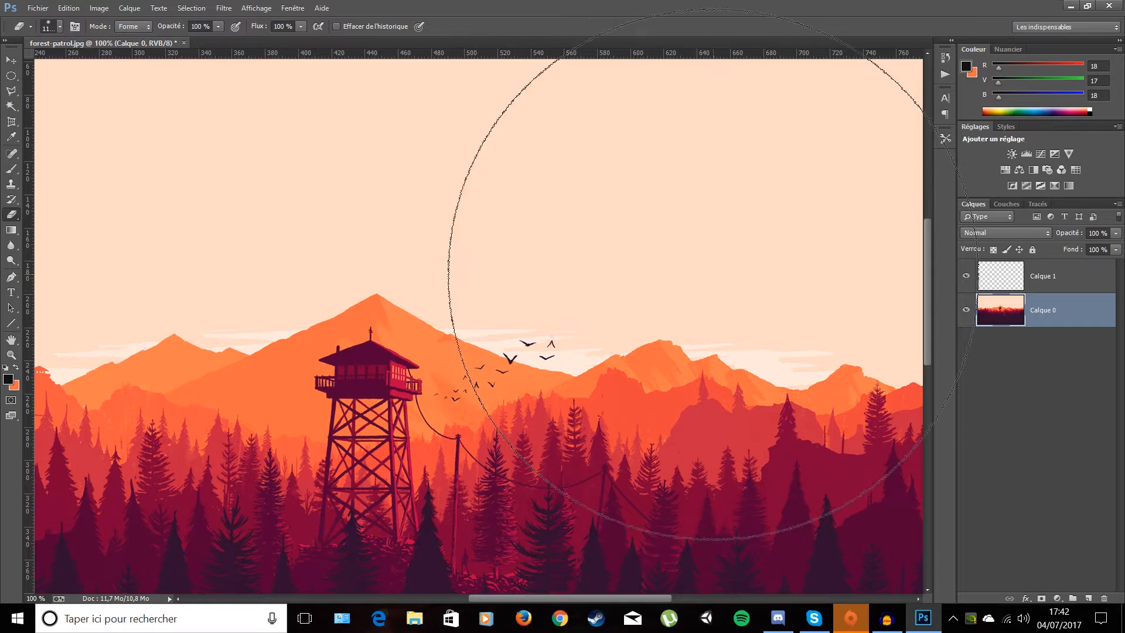
drag(680, 237, 490, 336)
drag(539, 407, 498, 404)
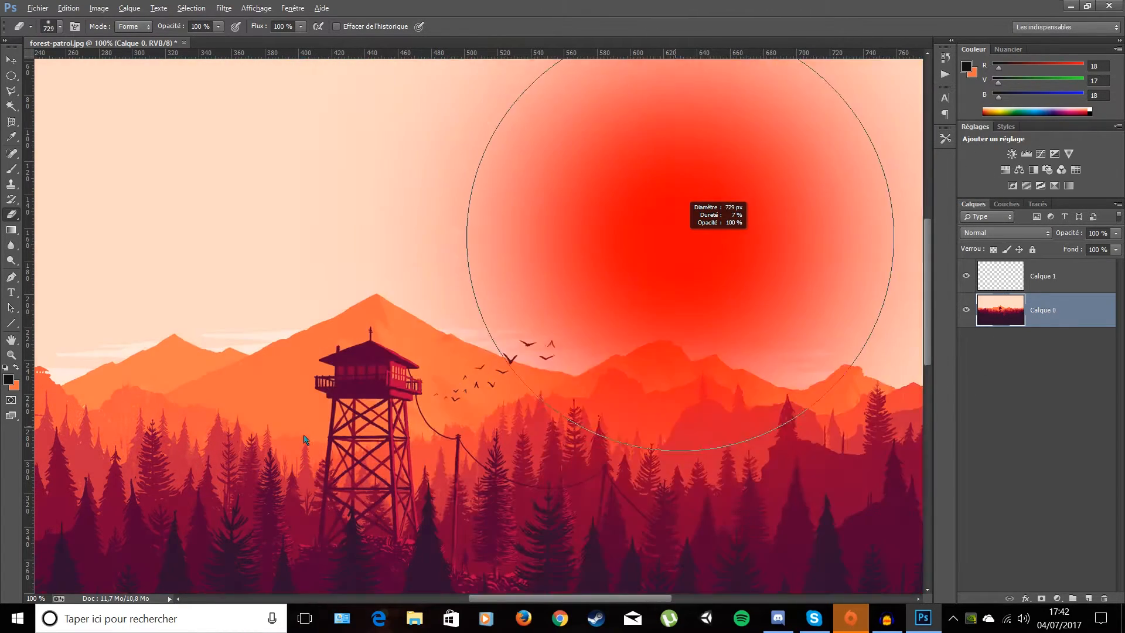
mouse_move(643, 294)
mouse_down()
mouse_move(608, 318)
mouse_move(574, 378)
mouse_move(501, 375)
mouse_up()
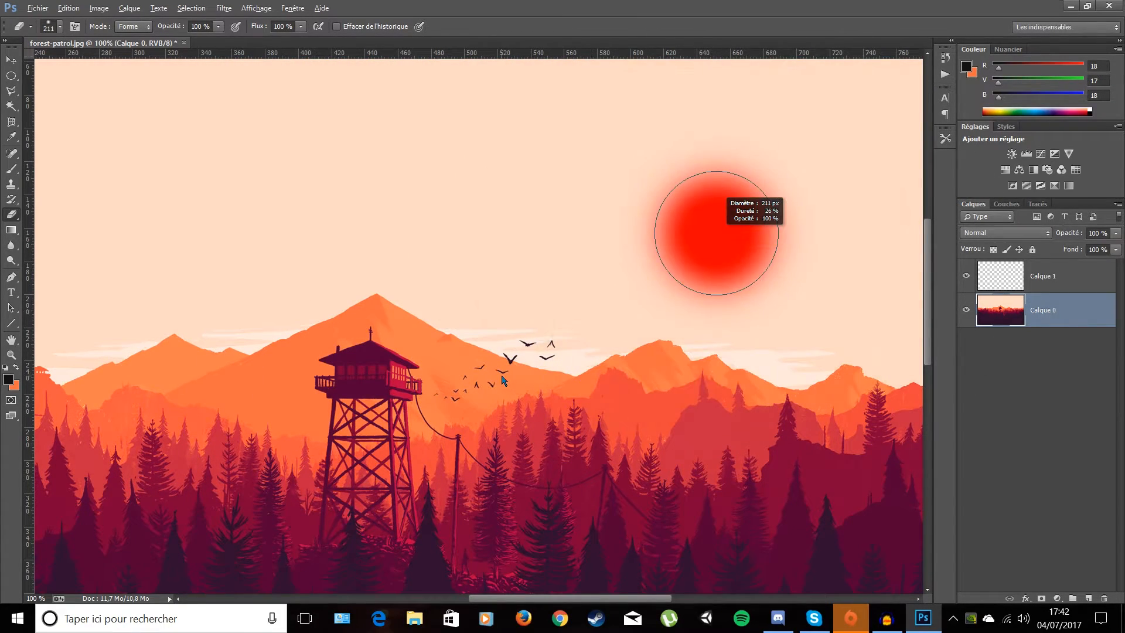
mouse_move(416, 255)
mouse_down()
mouse_move(361, 240)
mouse_move(316, 252)
mouse_move(358, 310)
mouse_up()
key(ctrl+z)
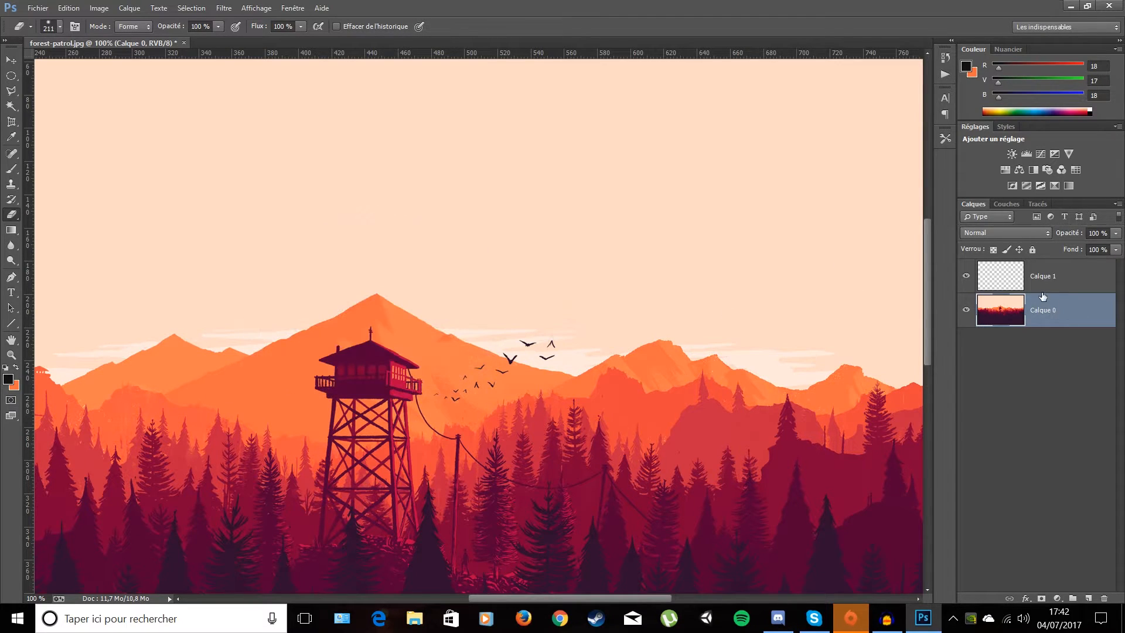
- Delete the empty layer Calque 1 and deselect the remaining layer
key(ctrl+minus)
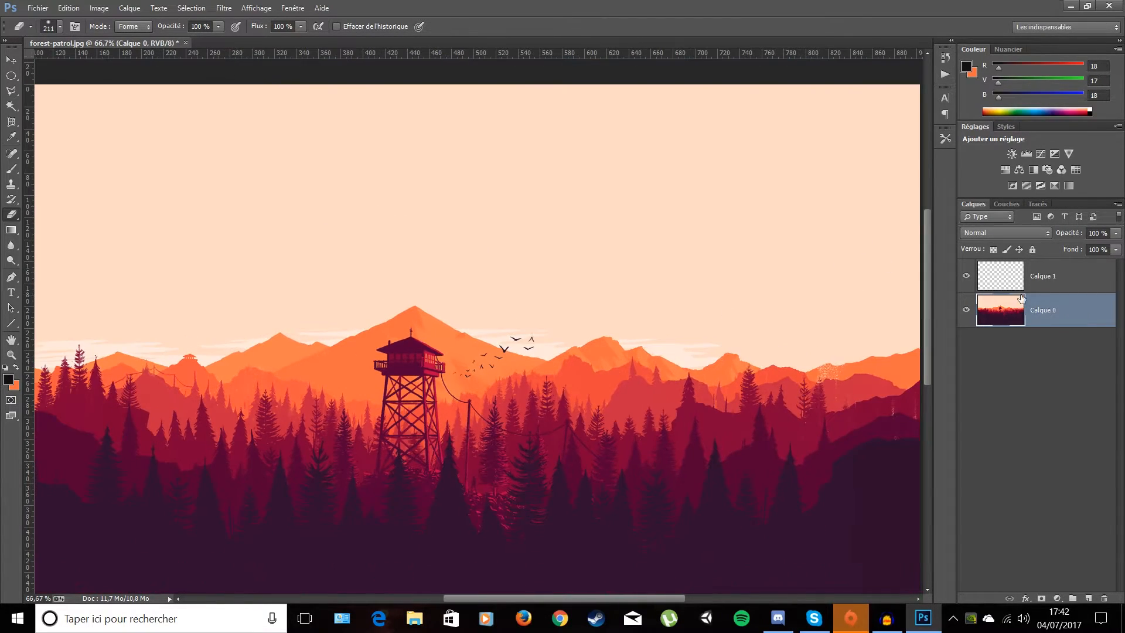
click(1032, 277)
key(Delete)
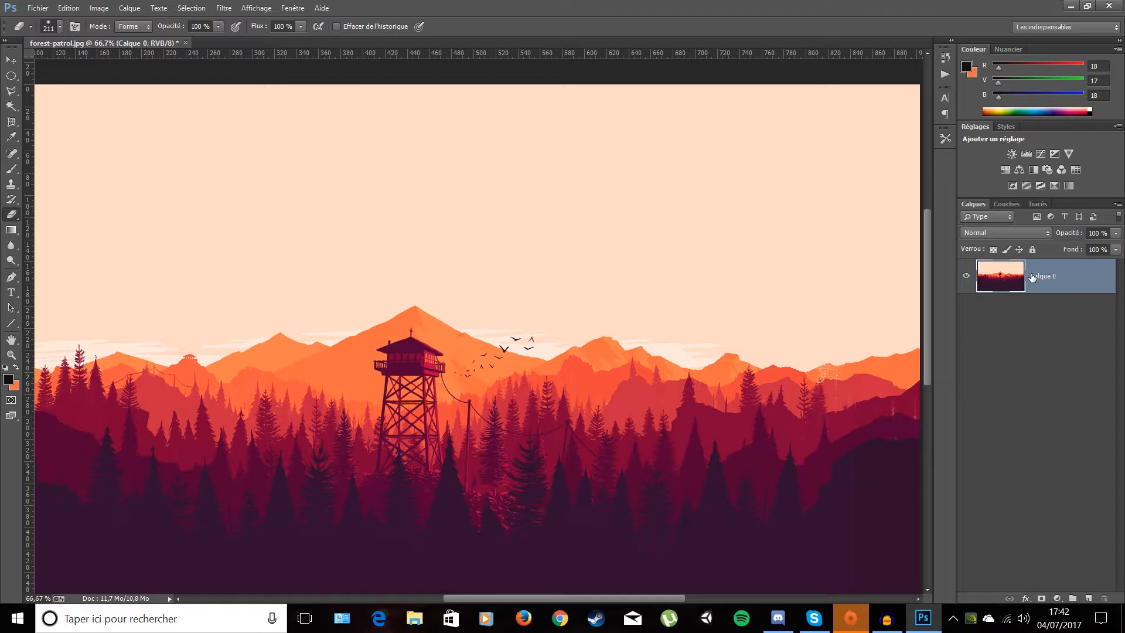
mouse_move(1055, 285)
mouse_down()
mouse_move(1051, 500)
mouse_move(1071, 592)
mouse_move(1088, 595)
mouse_move(1080, 326)
mouse_move(1054, 305)
mouse_up()
click(1027, 353)
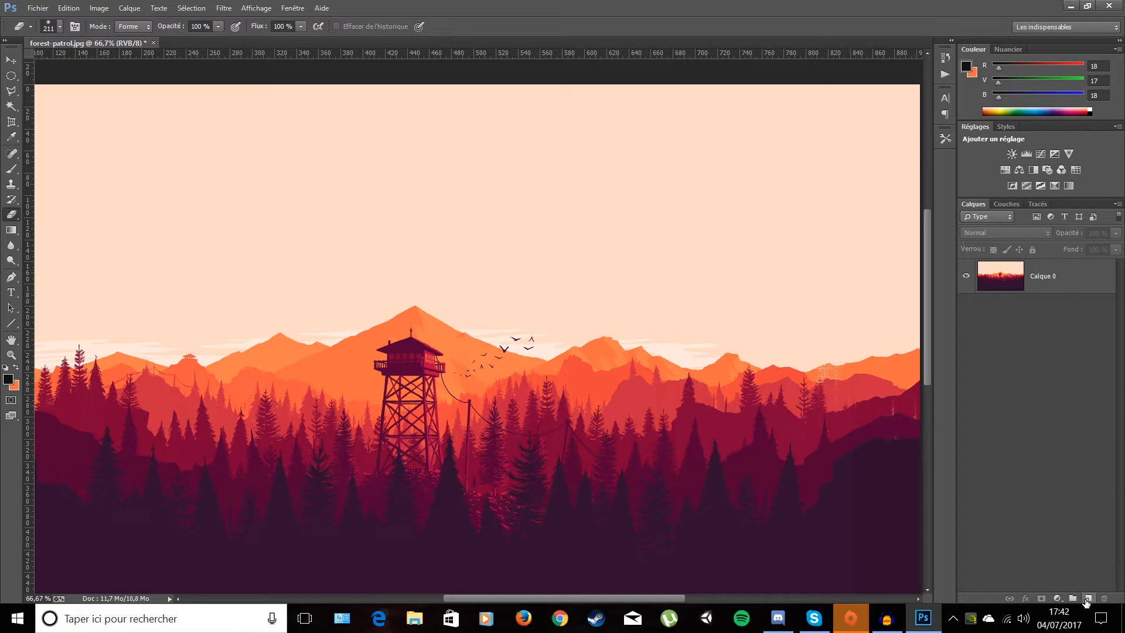
- Add and delete an empty layer, and likewise duplicate Calque 0 and delete the copy
click(1087, 600)
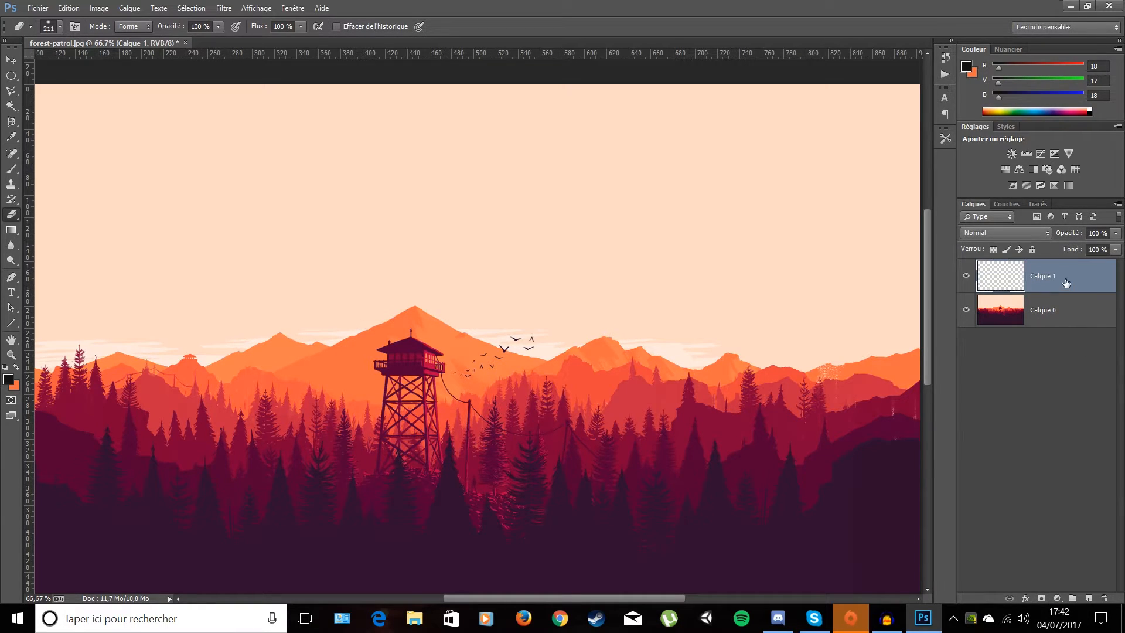
key(Delete)
drag(1065, 283, 1085, 595)
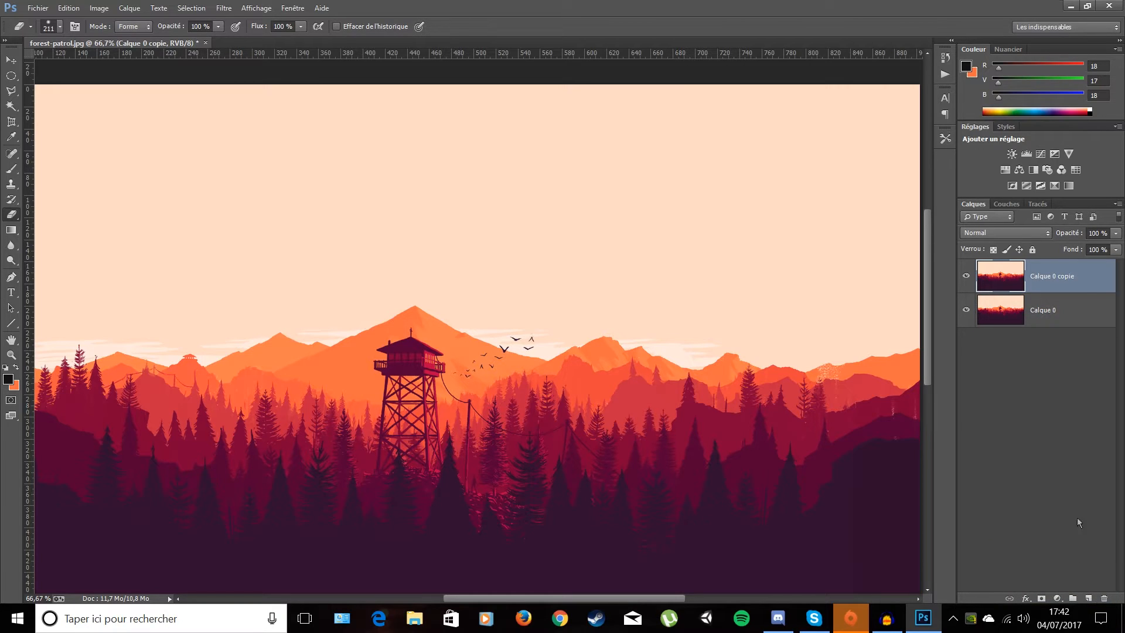
key(Delete)
- Duplicate the Calque 0 image layer
right_click(1063, 279)
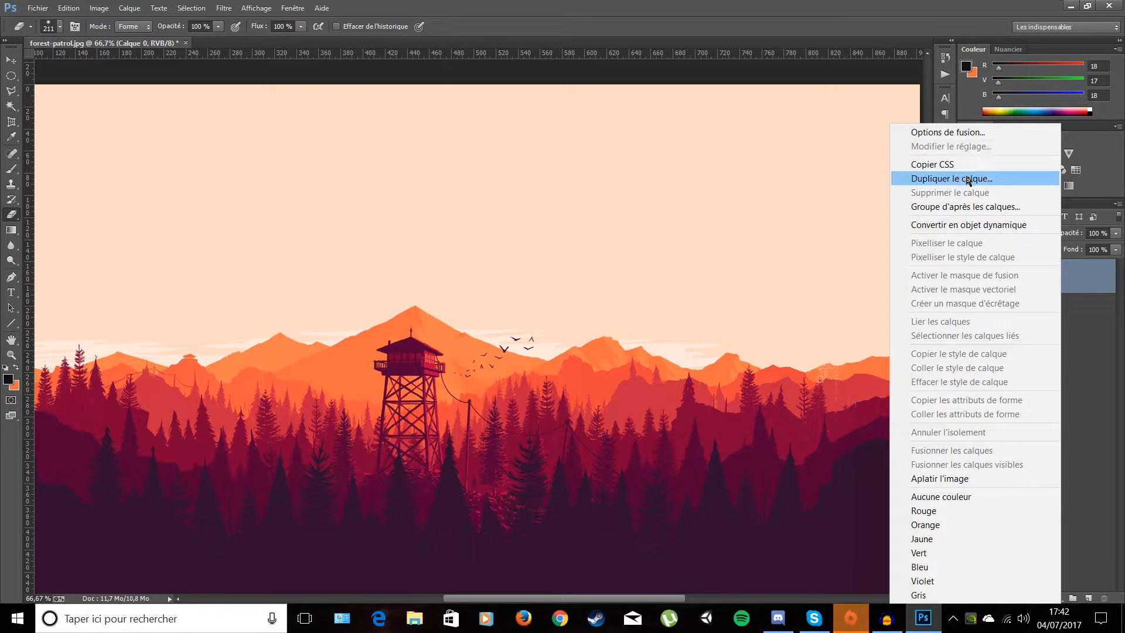
key(Escape)
key(ctrl+j)
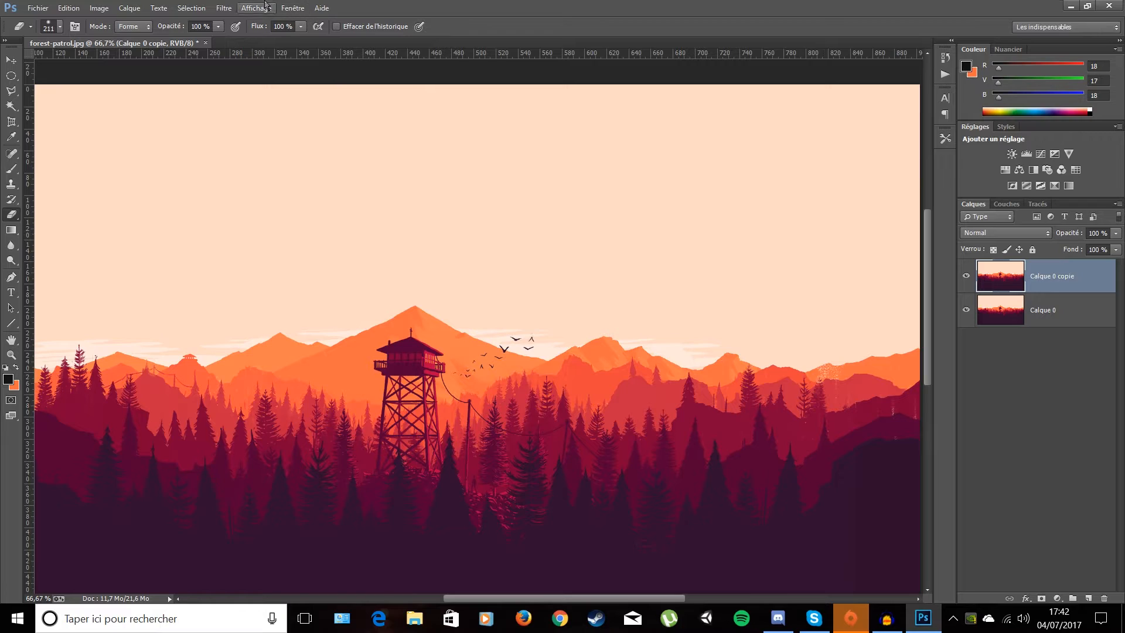
- Apply a Gaussian blur with a radius of about 6.8 pixels to the Calque 0 copie layer
click(224, 7)
mouse_move(262, 217)
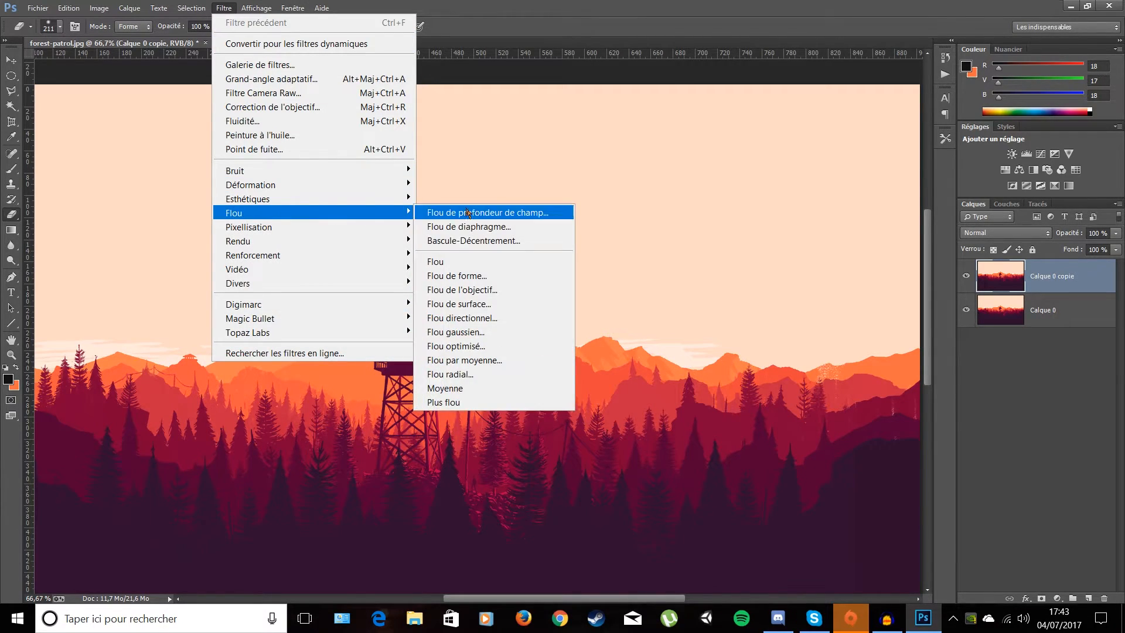
click(485, 332)
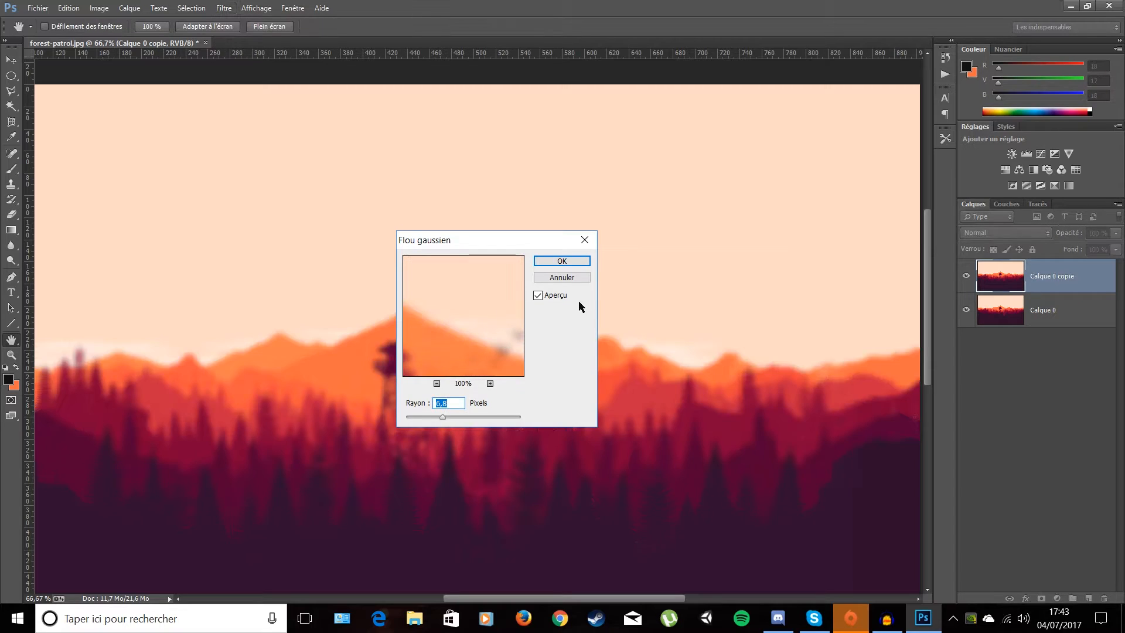
drag(443, 416, 444, 417)
click(571, 263)
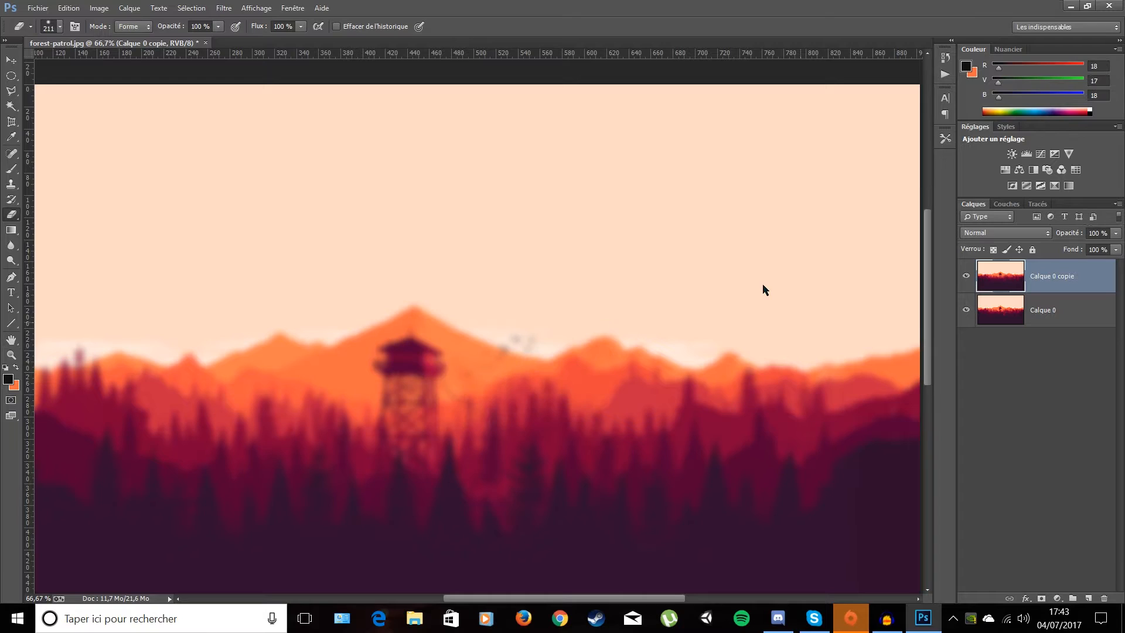
- Erase the blurred forest and watchtower on the copy with a 637 px Eraser, and delete the Calque 0 copie layer
drag(392, 308, 475, 307)
key(ctrl+minus)
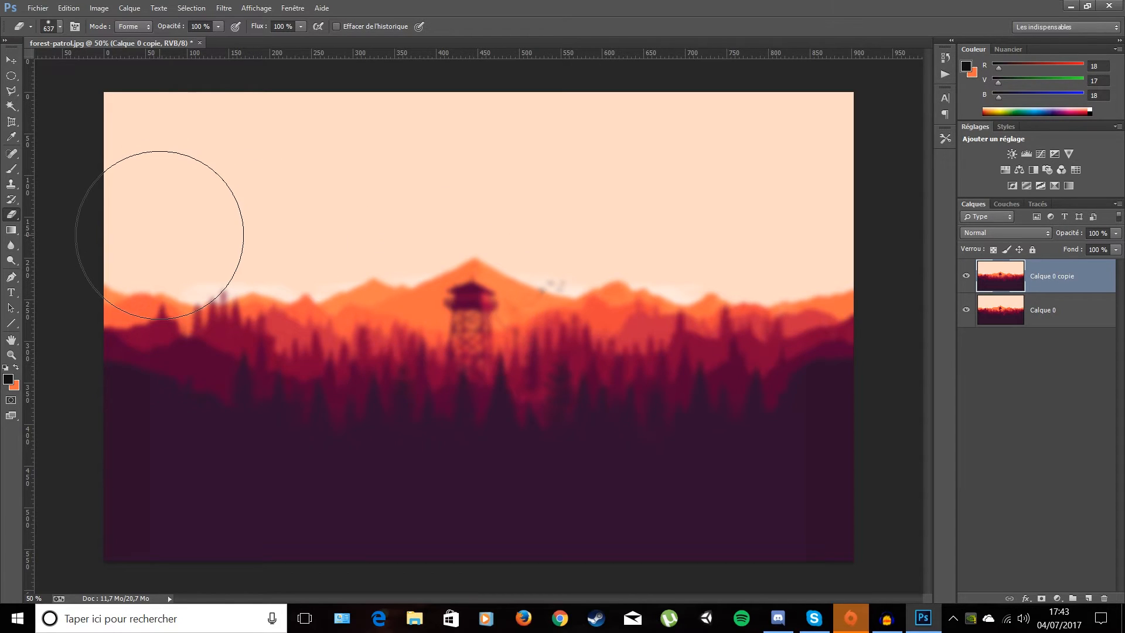
mouse_move(153, 414)
mouse_down()
mouse_move(306, 420)
mouse_move(489, 397)
mouse_move(542, 409)
mouse_move(471, 378)
mouse_move(718, 440)
mouse_move(833, 423)
mouse_move(173, 436)
mouse_up()
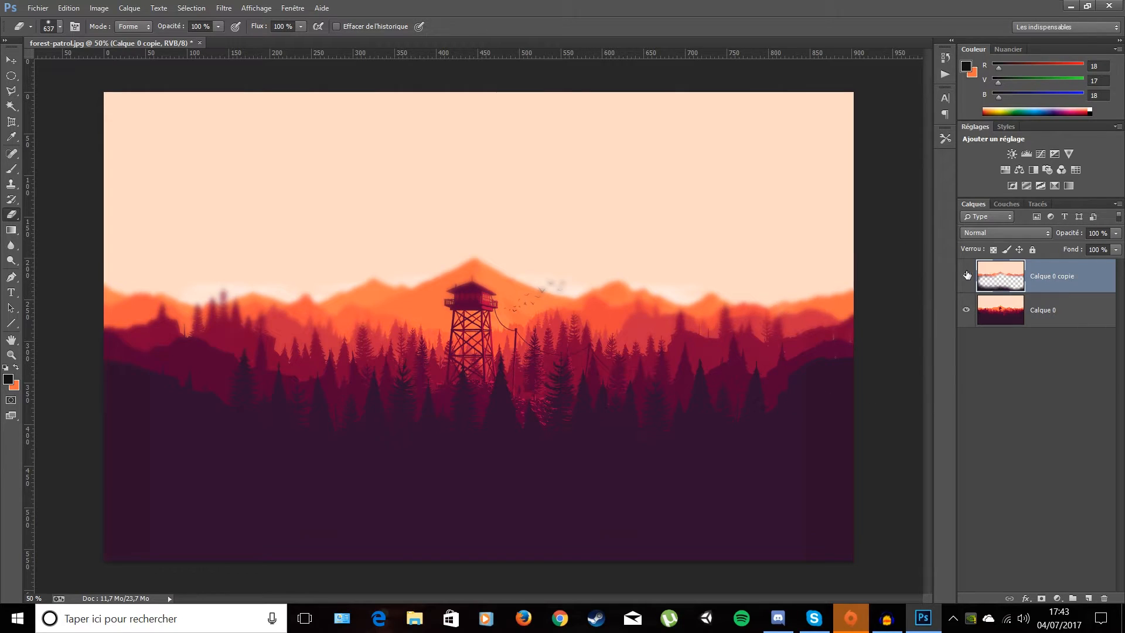
key(Delete)
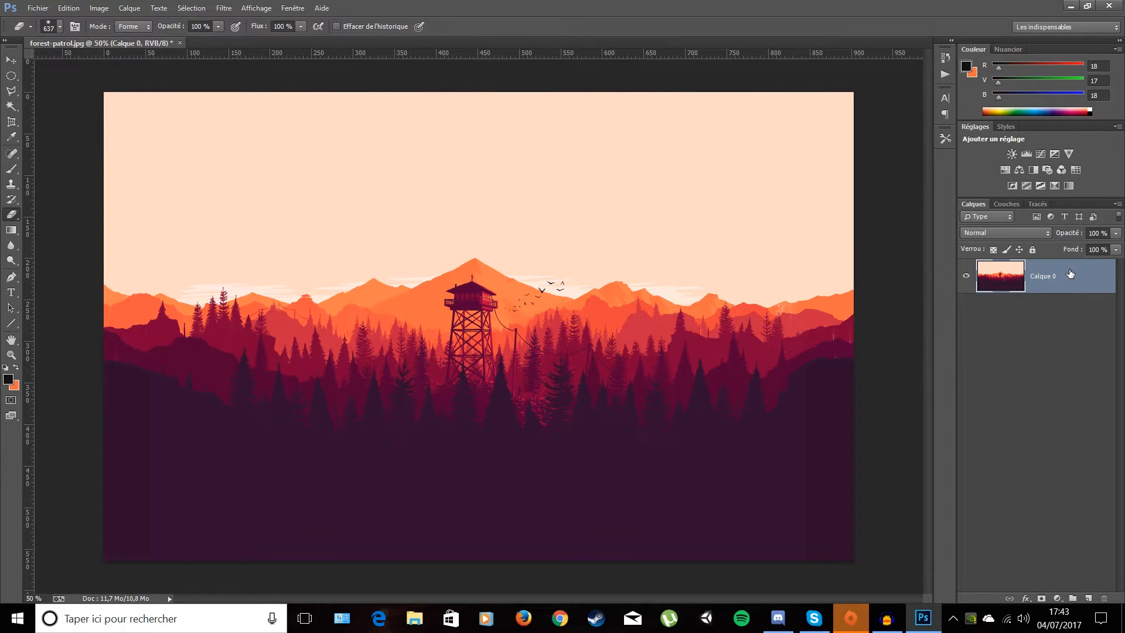
- Activate the Gradient tool and choose the black-to-white gradient preset
right_click(8, 218)
click(8, 218)
click(12, 230)
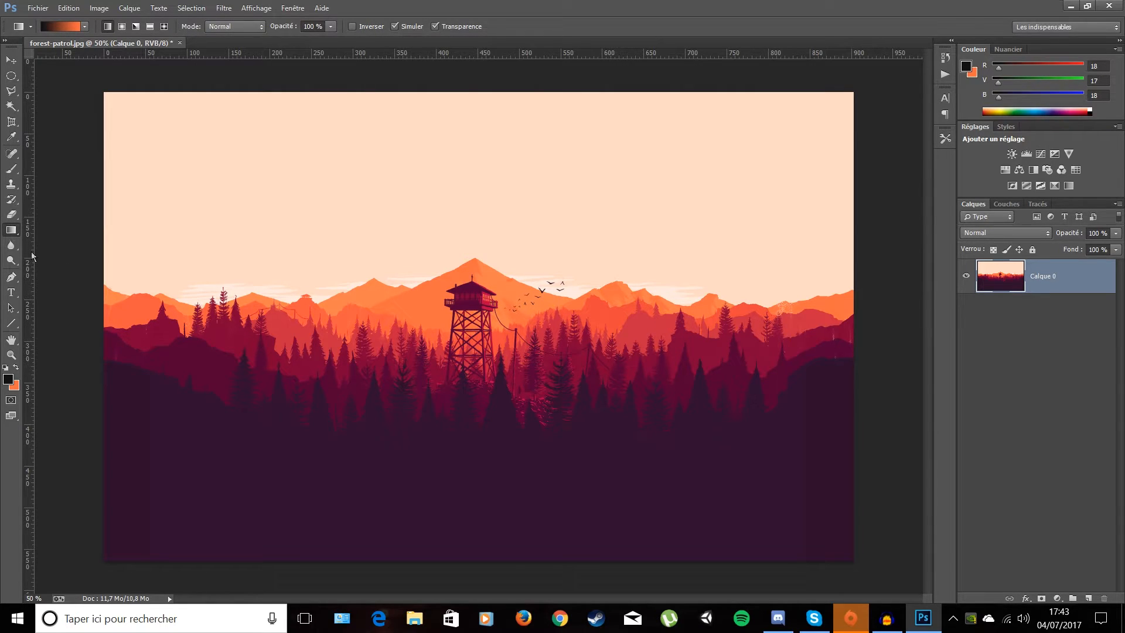
click(85, 26)
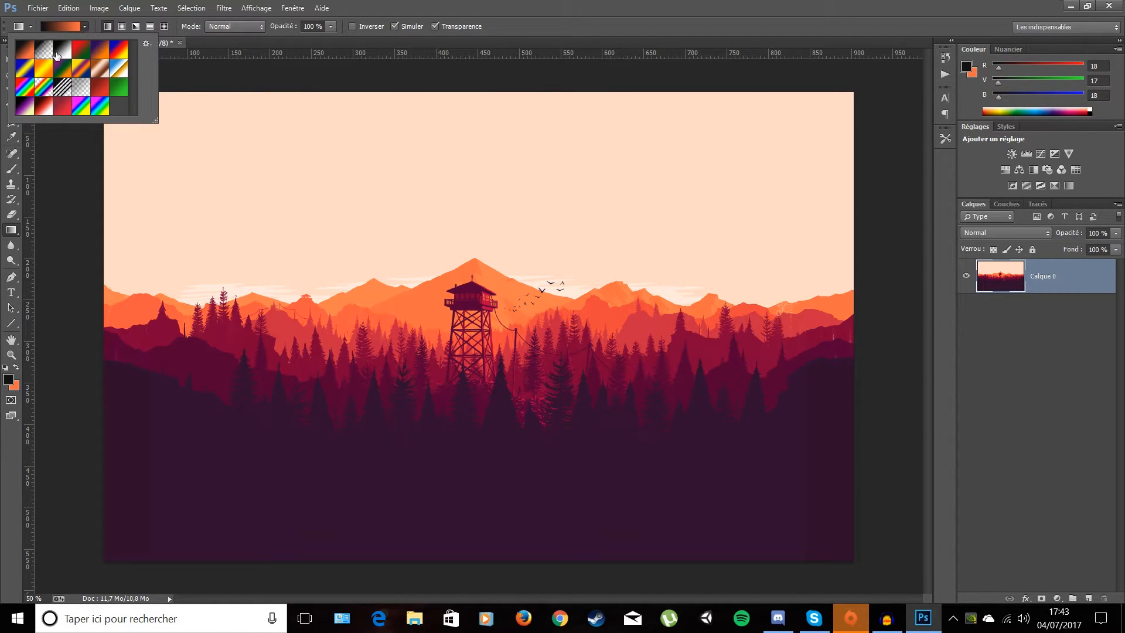
click(63, 57)
click(84, 28)
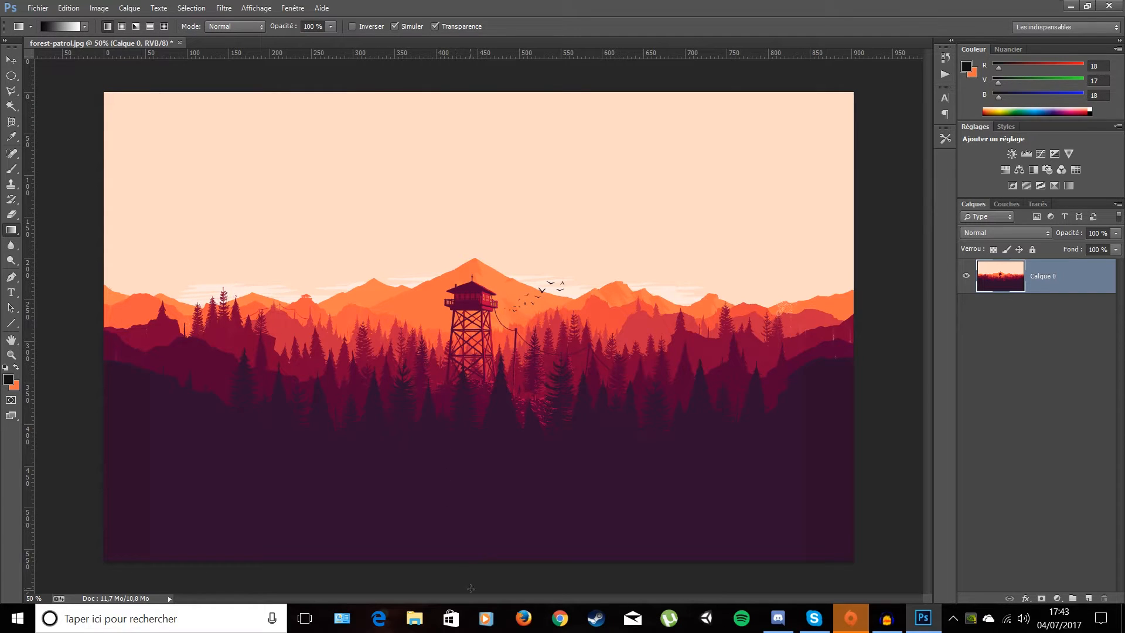
- Draw a trial vertical gradient over Calque 0, dark at the bottom of the image, and undo it
drag(475, 581, 477, 207)
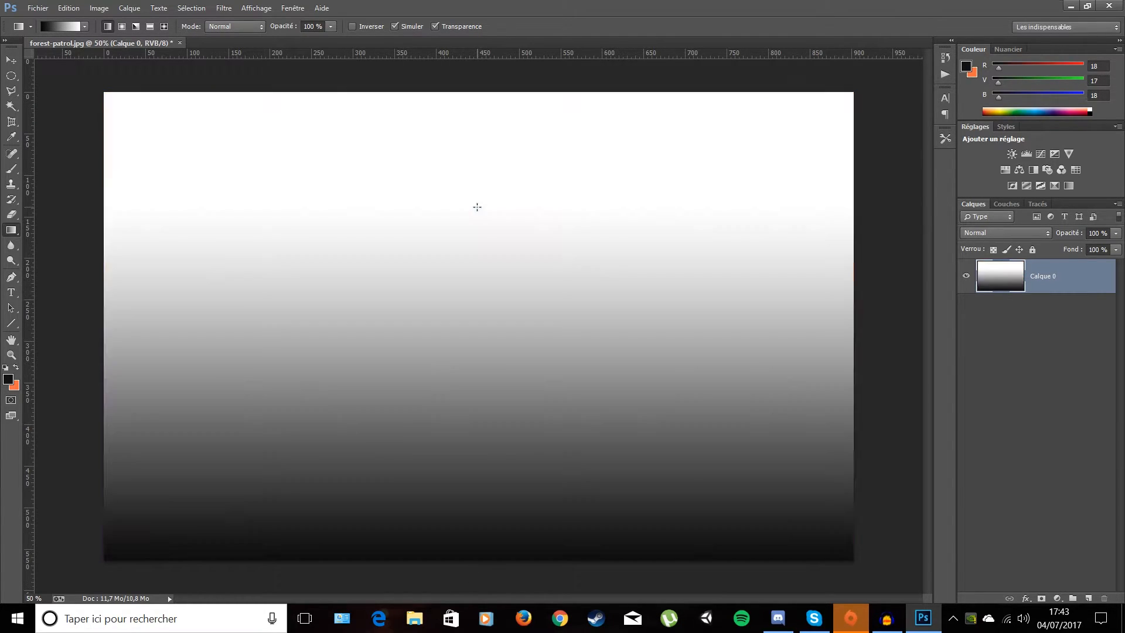
key(ctrl+z)
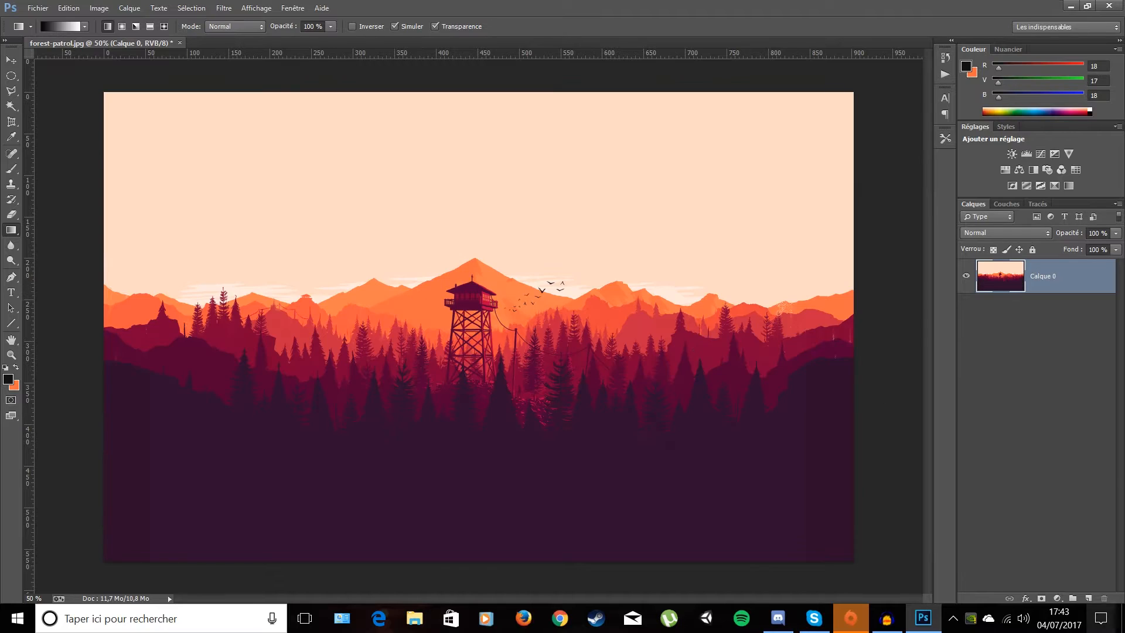
- Add a new layer with a vertical black-to-white gradient, blend it in Lumière tamisée mode, and compare by toggling its visibility
key(ctrl+shift+alt+n)
drag(474, 568, 473, 140)
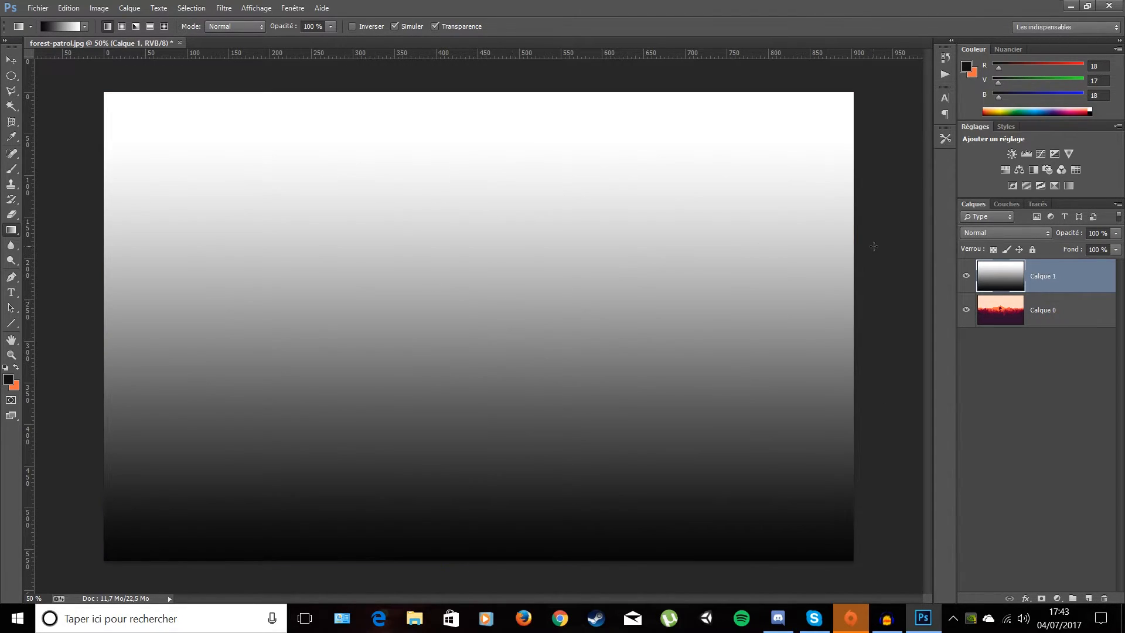
click(993, 234)
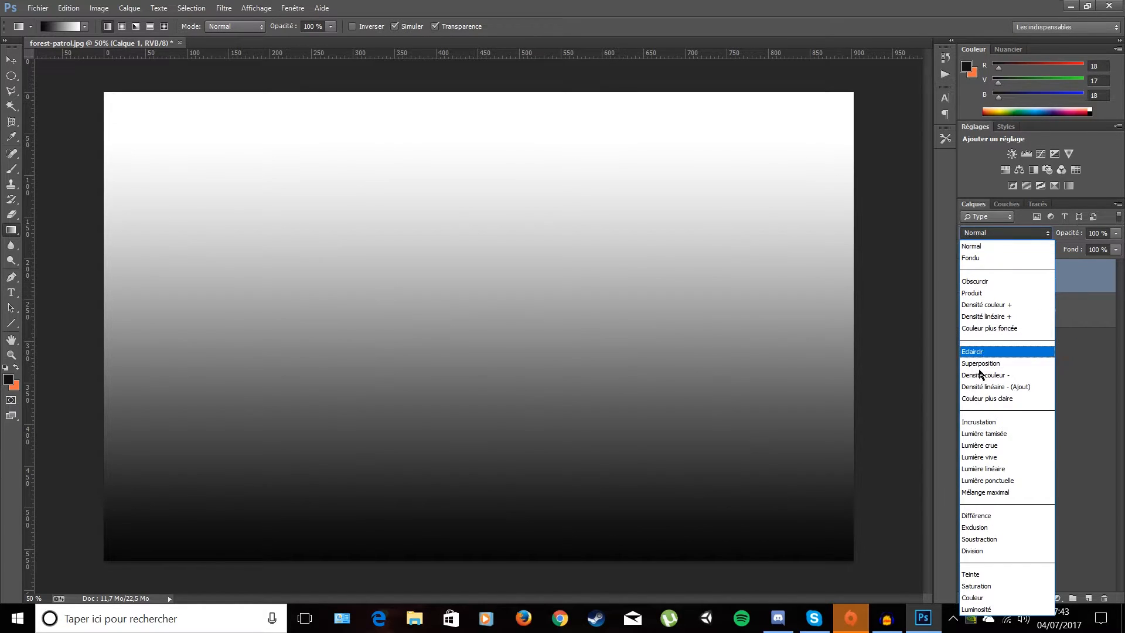
click(974, 434)
click(965, 275)
click(965, 276)
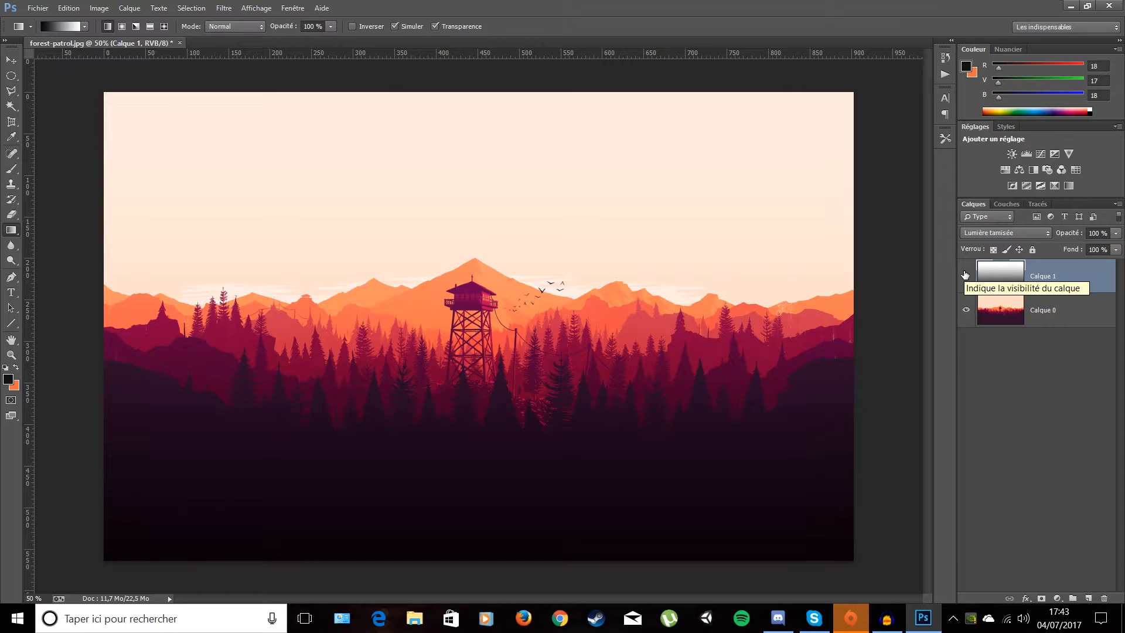
- Set Calque 1's blend mode back to Normal and redraw its gradient from the bottom to the top of the image
click(990, 235)
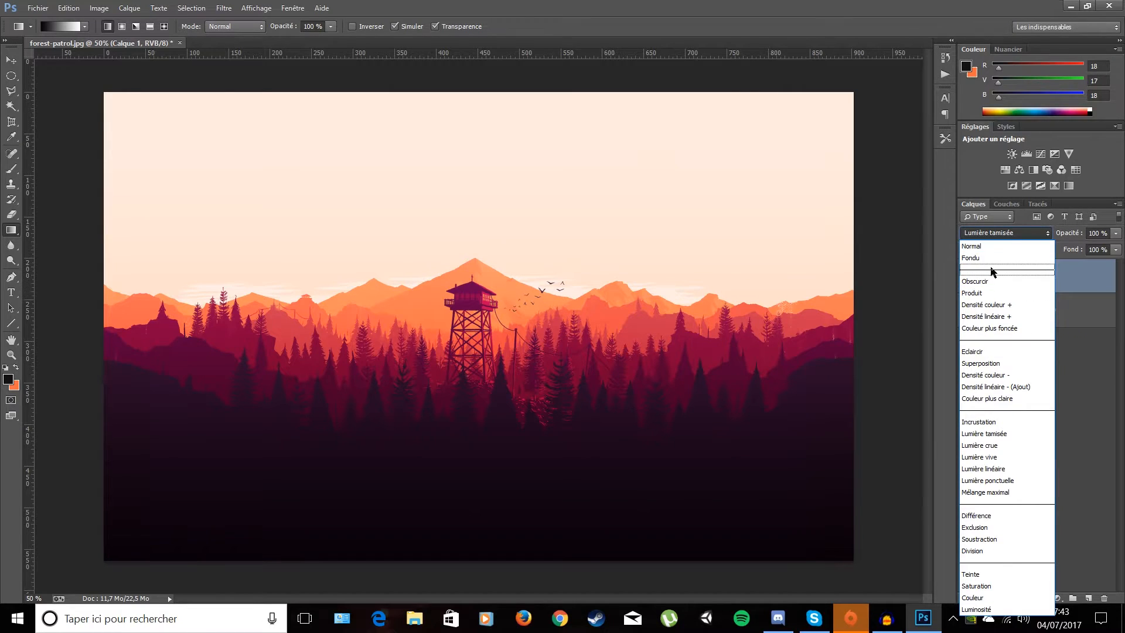
click(993, 247)
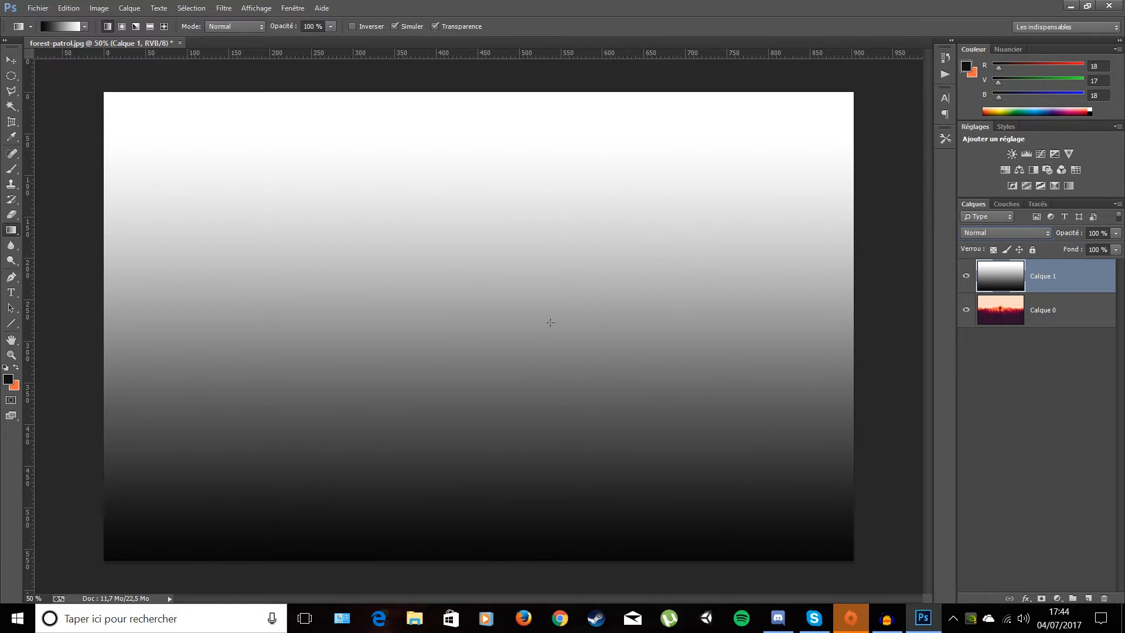
drag(465, 566, 466, 163)
drag(475, 566, 473, 58)
- Lower the opacity of gradient layer Calque 1 to 24 % and delete the layer
drag(1067, 233, 956, 237)
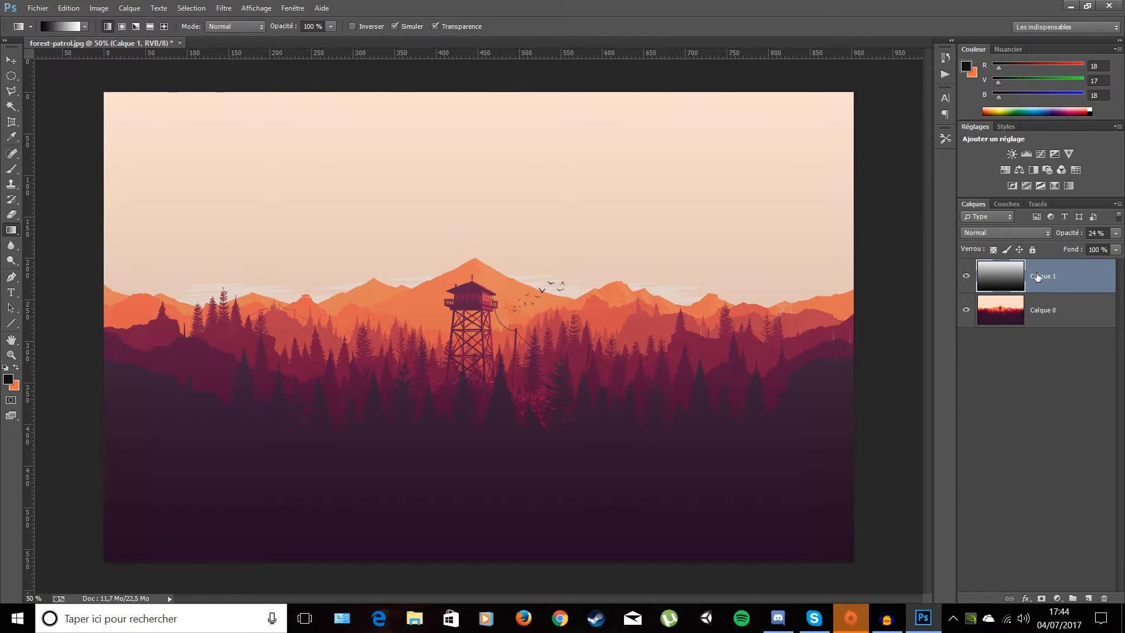
key(Delete)
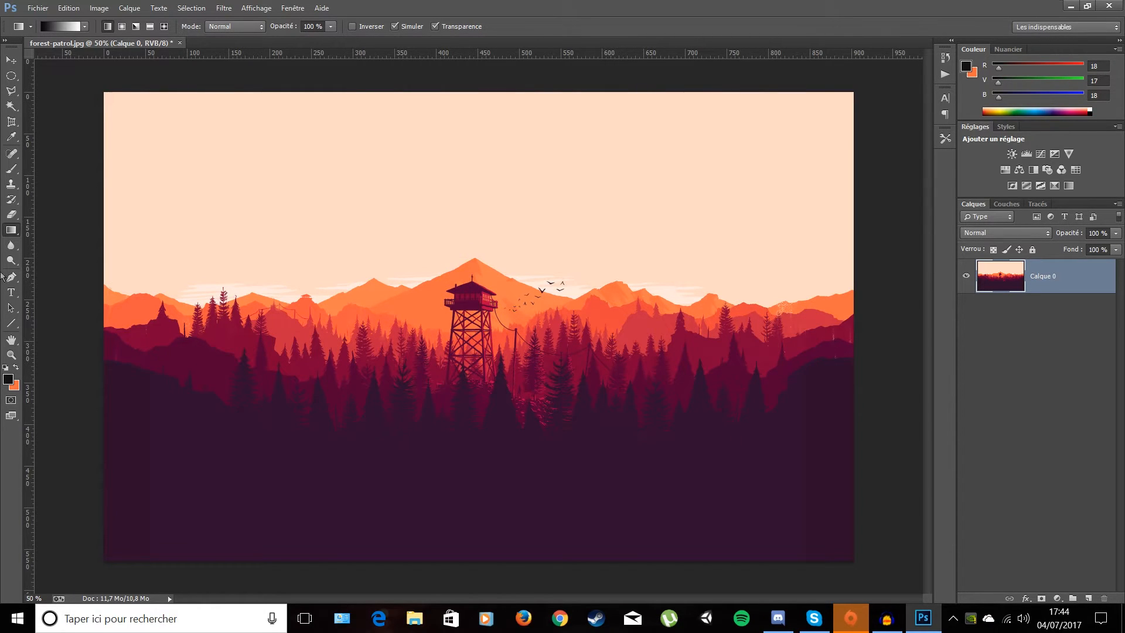
- Activate the Blur tool (Goutte d'eau) and blur the watchtower and surrounding trees with a large brush
click(11, 245)
right_click(12, 251)
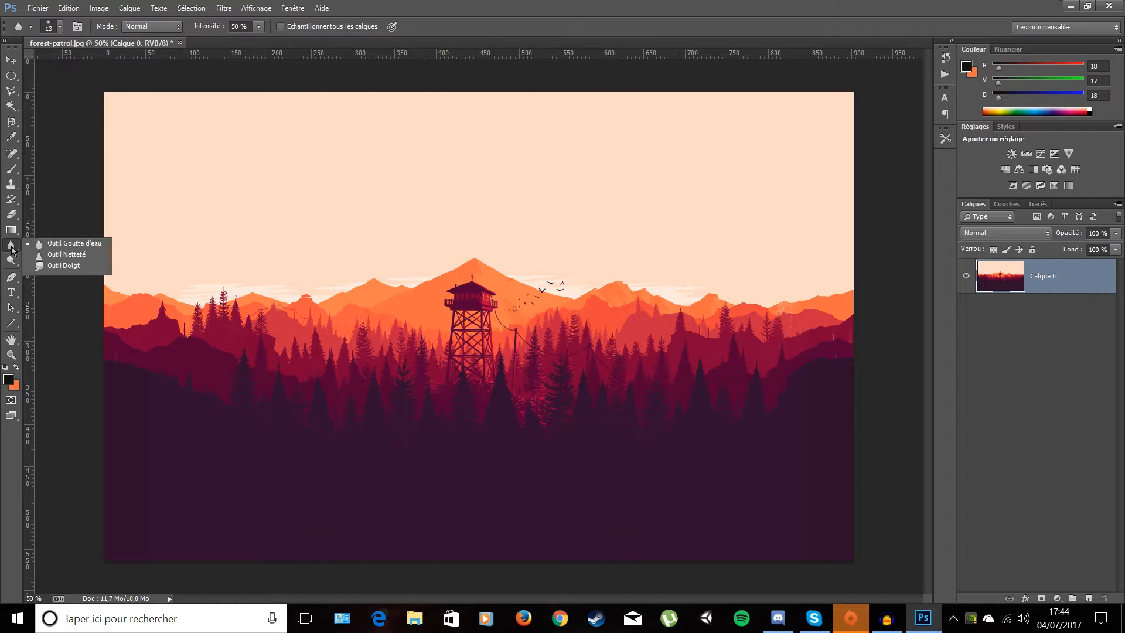
click(65, 243)
drag(400, 373, 566, 330)
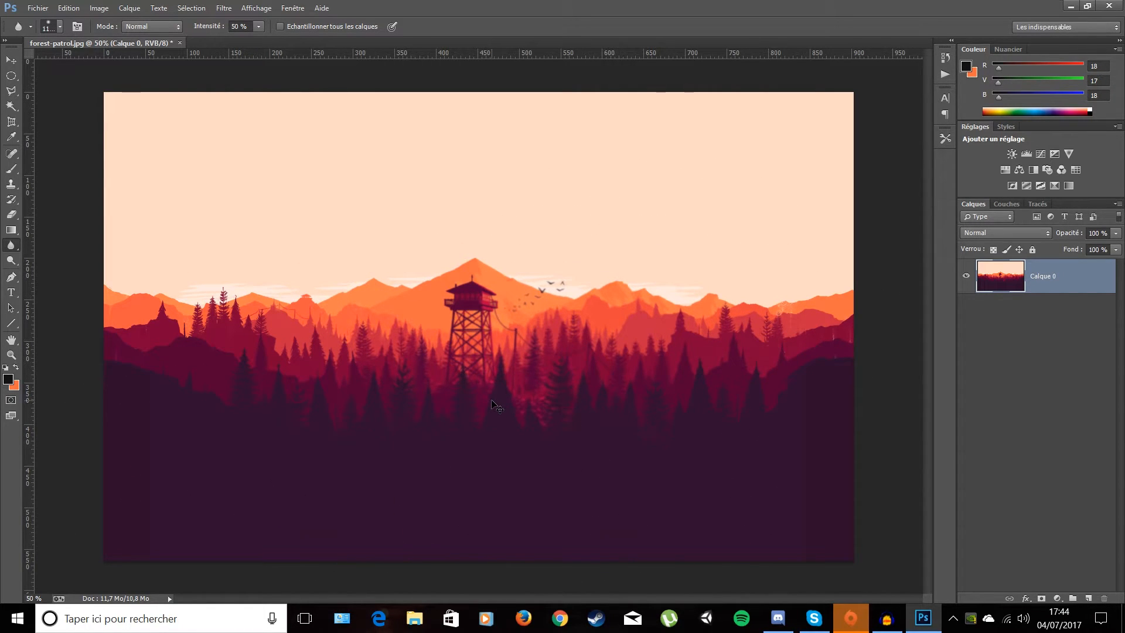
- Switch to the Sharpen tool (Netteté) and set its brush size to 749 px
click(10, 250)
click(65, 257)
drag(460, 304, 567, 303)
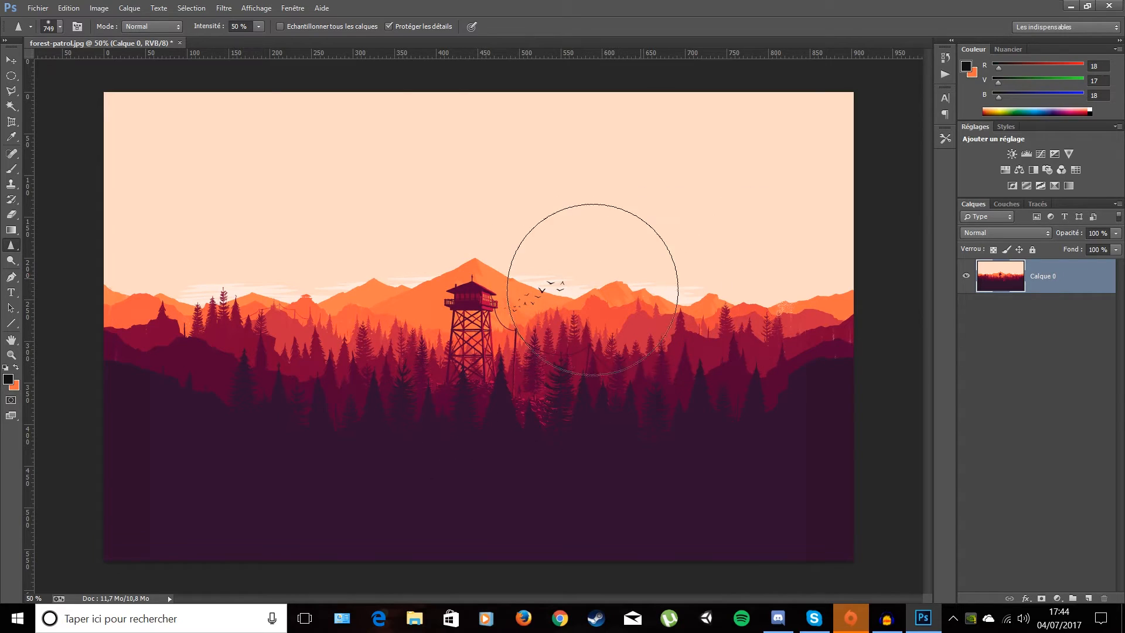
- Try the Smudge tool (Doigt) with a 425 px brush around the watchtower and undo the trial strokes
click(7, 248)
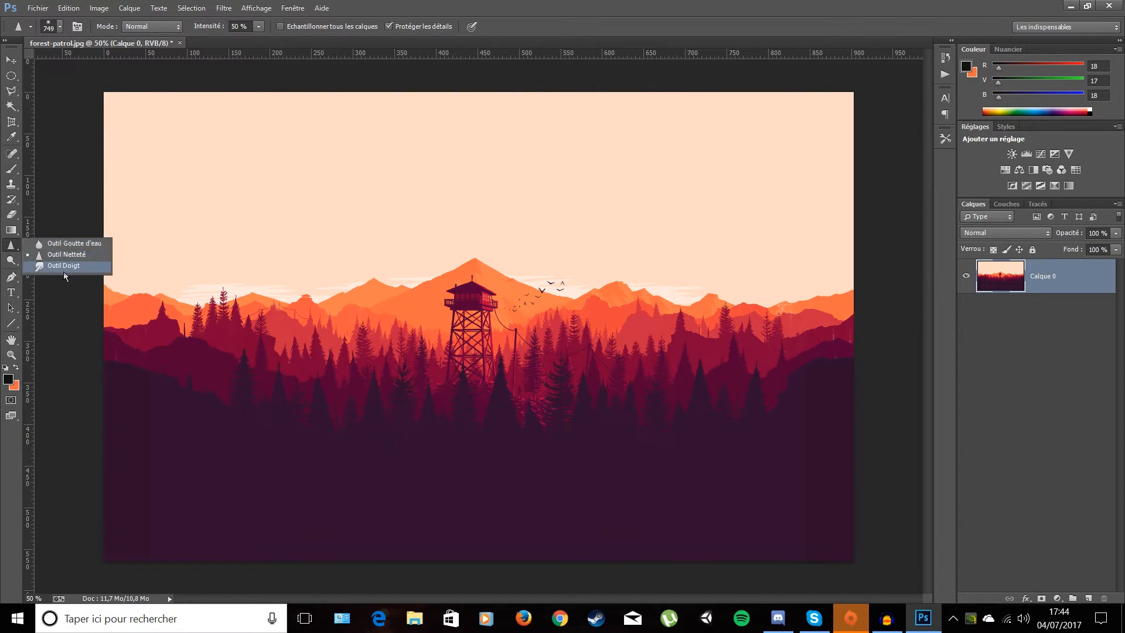
click(63, 272)
mouse_move(462, 338)
mouse_down()
mouse_move(520, 337)
mouse_move(519, 324)
mouse_move(498, 327)
mouse_up()
key(ctrl+alt+z)
key(ctrl+alt+z)
key(ctrl+alt+z)
key(ctrl+alt+z)
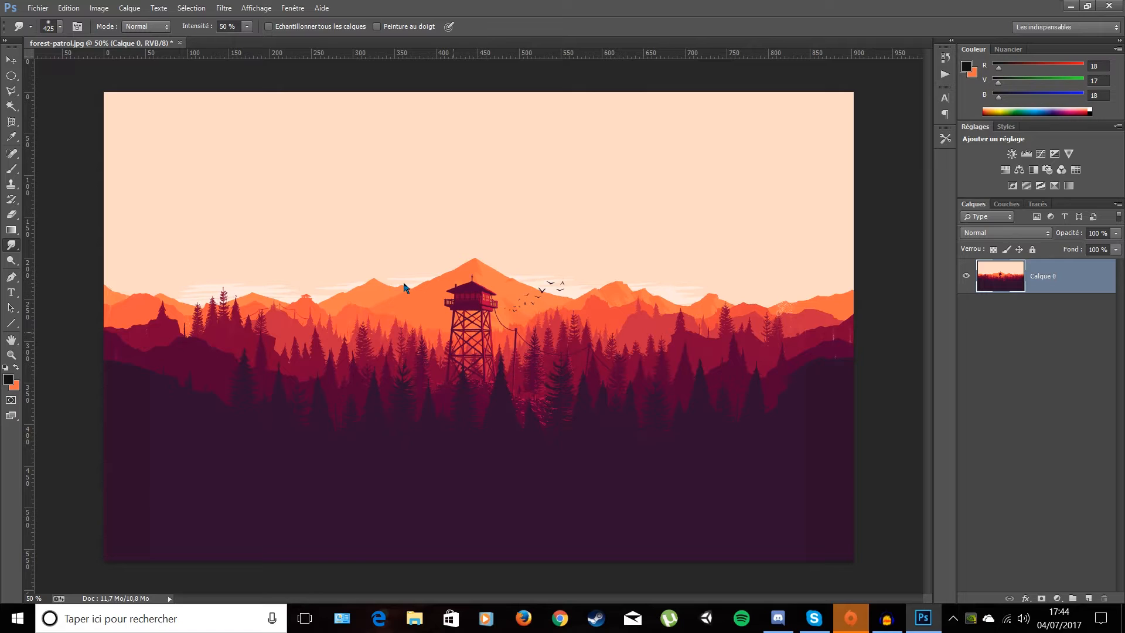
- Smudge the watchtower and nearby trees again, and undo the smudging
drag(409, 285, 408, 287)
key(ctrl+z)
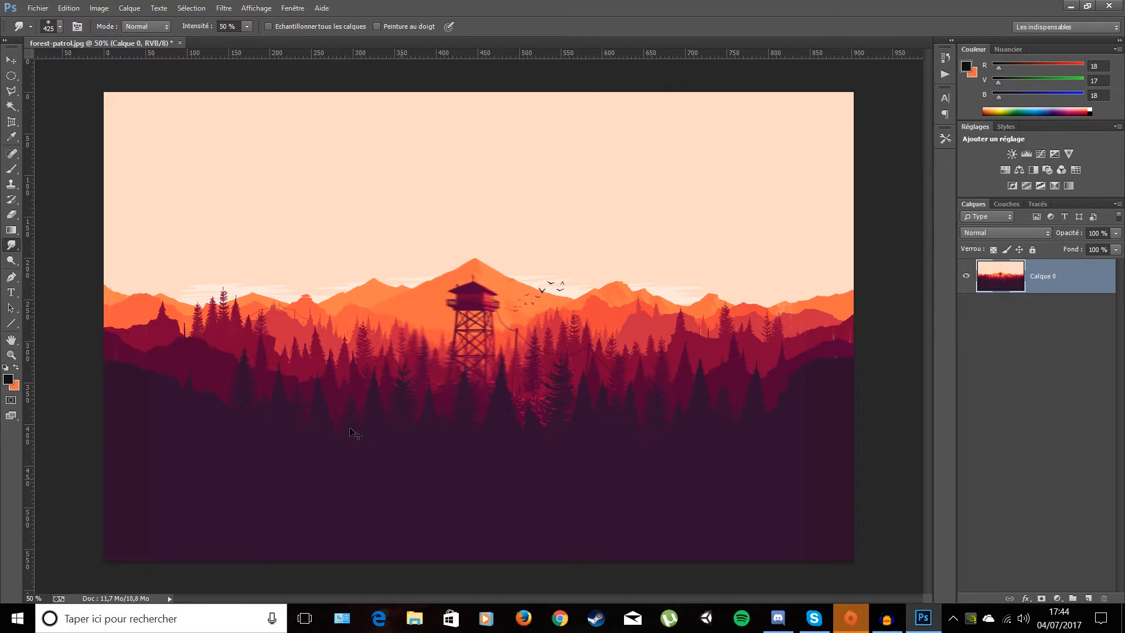
key(ctrl+alt+z)
key(ctrl+alt+z)
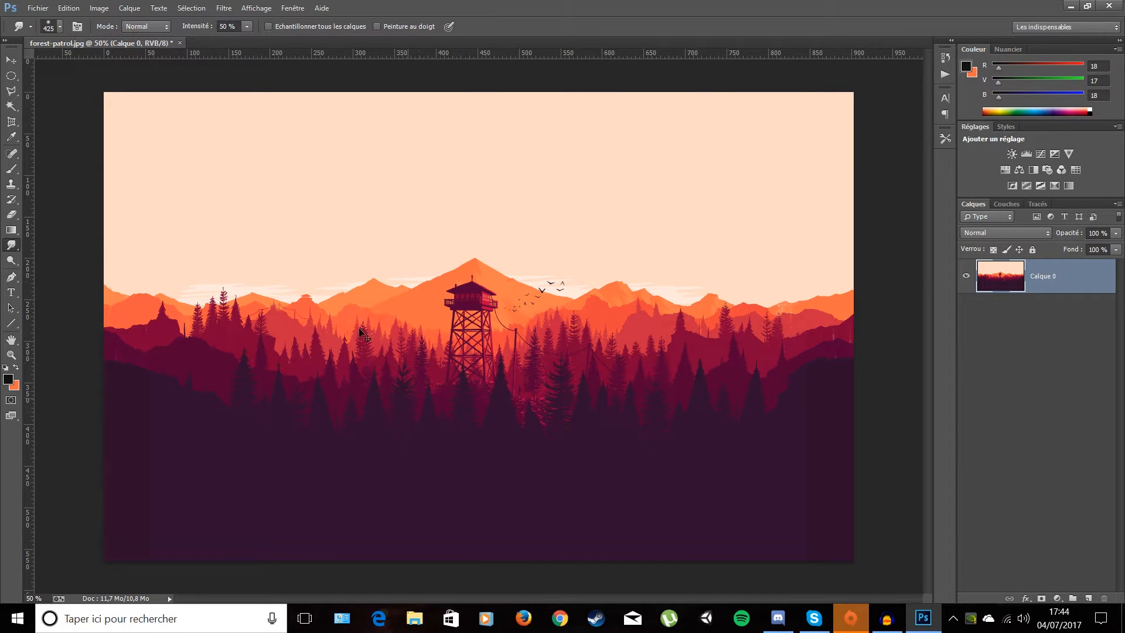
click(226, 8)
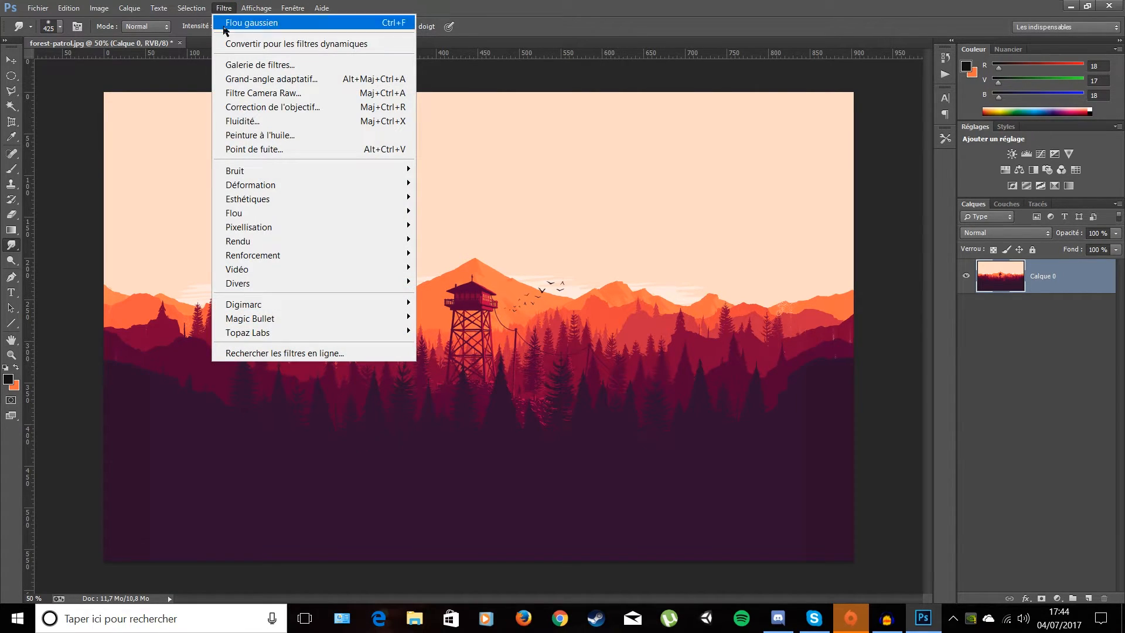
key(Escape)
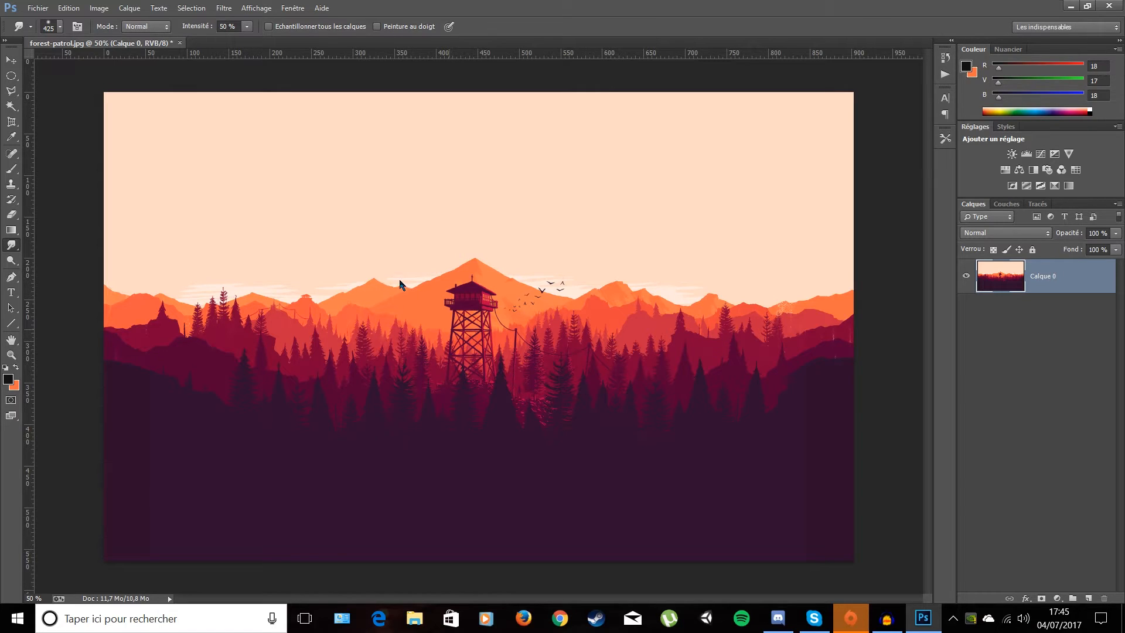
click(217, 13)
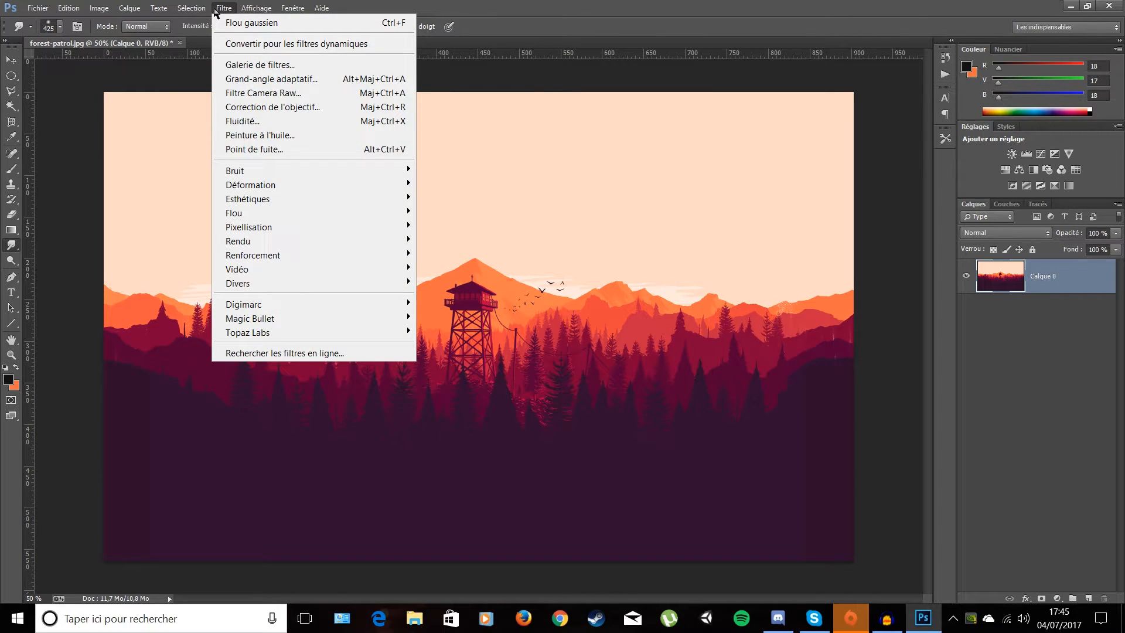
click(216, 12)
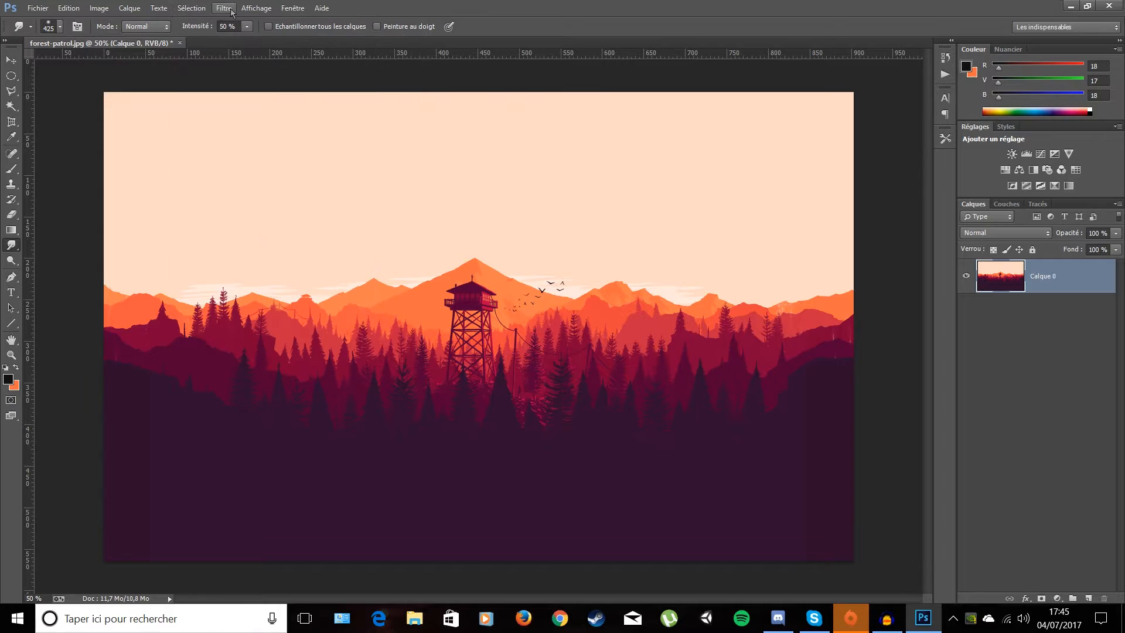
- Lighten the whole landscape with the Dodge tool (Densité -) using a very large brush at 50 % exposure, and undo it
click(12, 261)
click(11, 262)
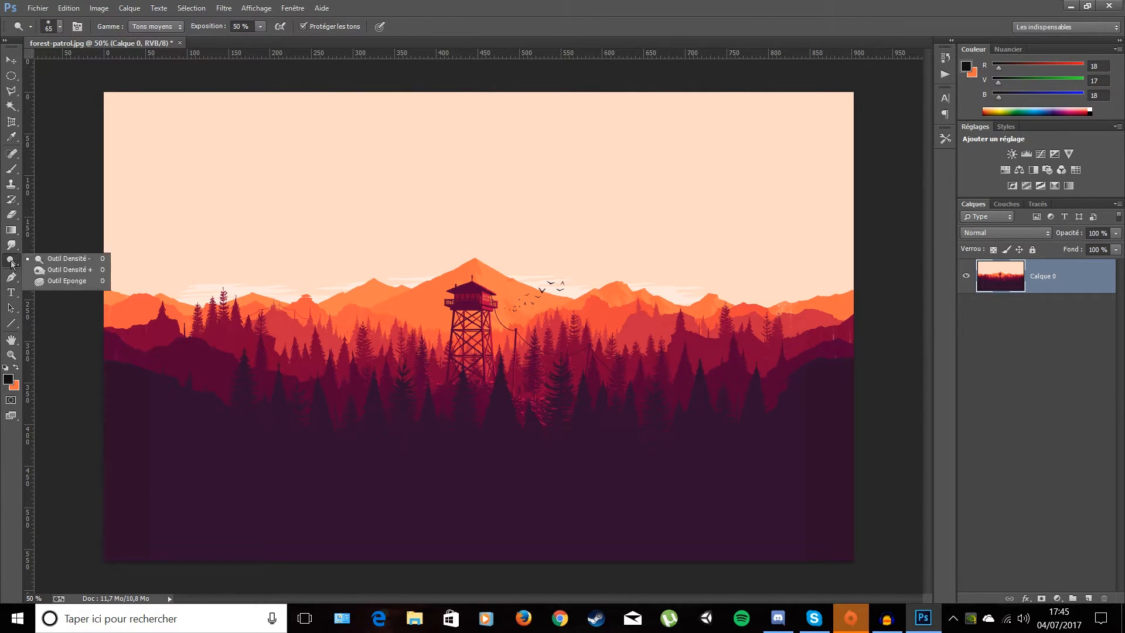
click(53, 259)
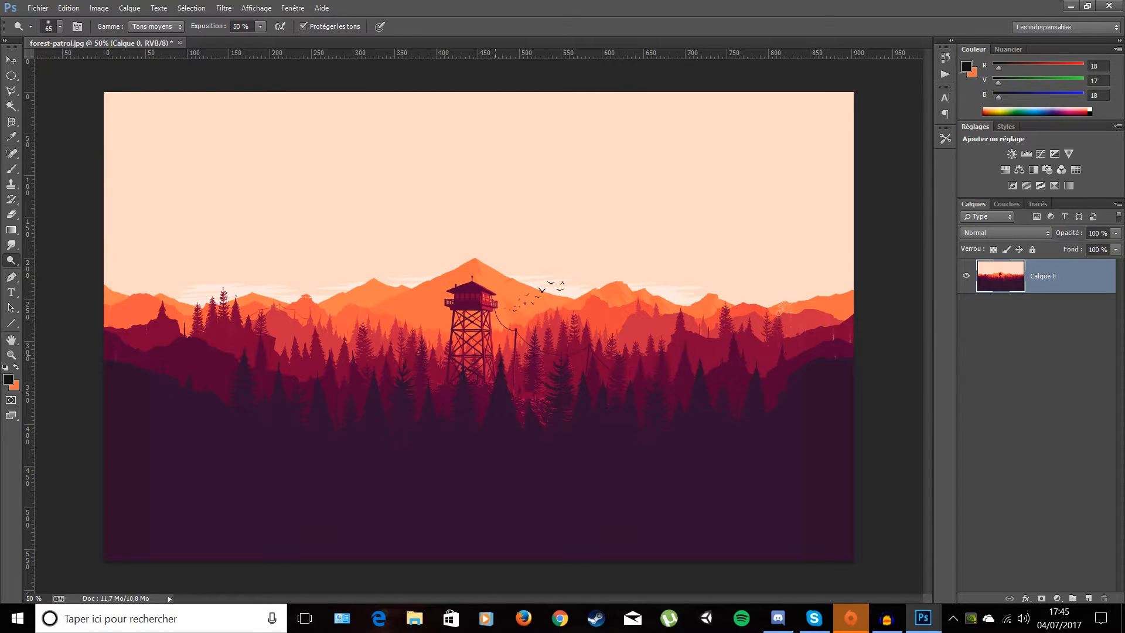
drag(416, 312, 489, 315)
mouse_move(464, 258)
mouse_down()
mouse_move(515, 259)
mouse_move(492, 259)
mouse_up()
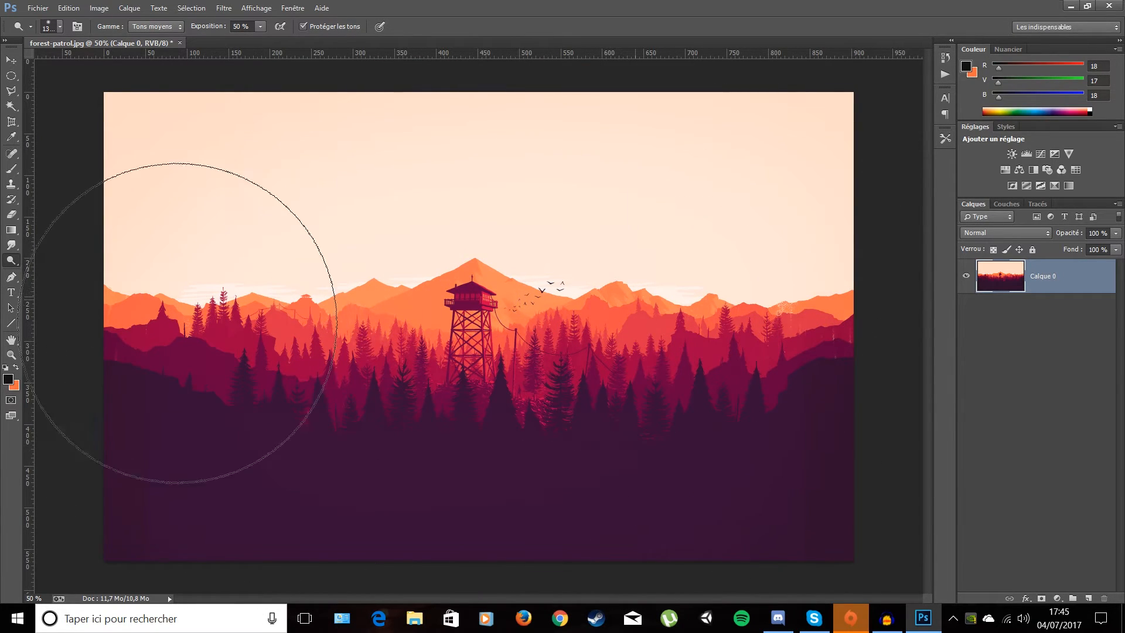
key(ctrl+z)
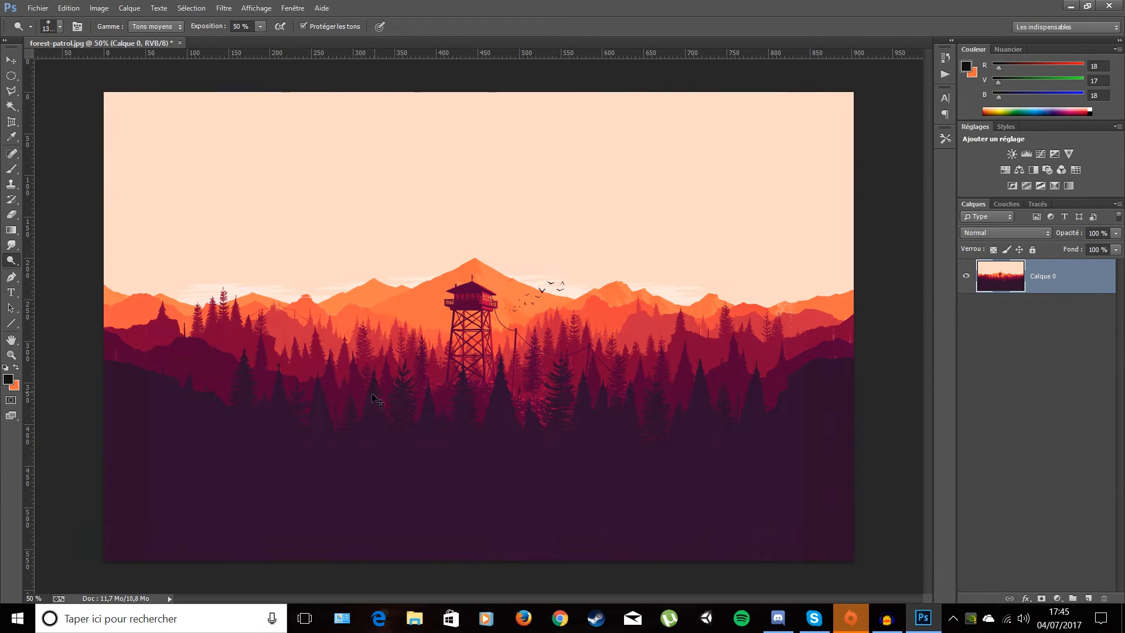
- Switch to the Burn tool (Densité +) and darken part of the forested hills at 50 % exposure
right_click(12, 264)
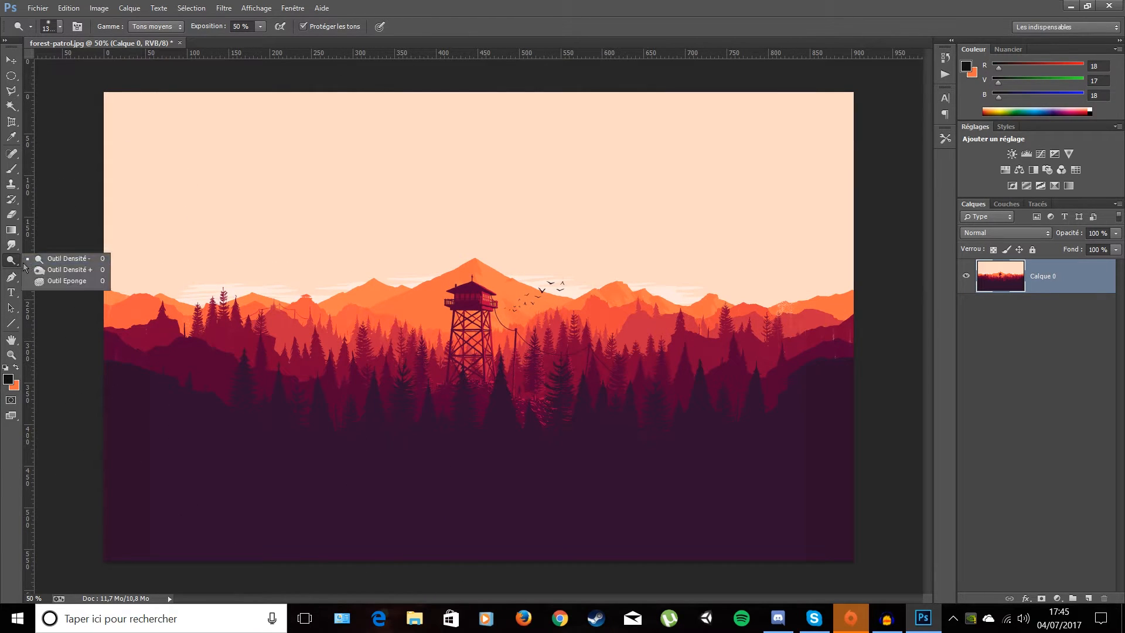
click(65, 281)
drag(352, 359, 631, 358)
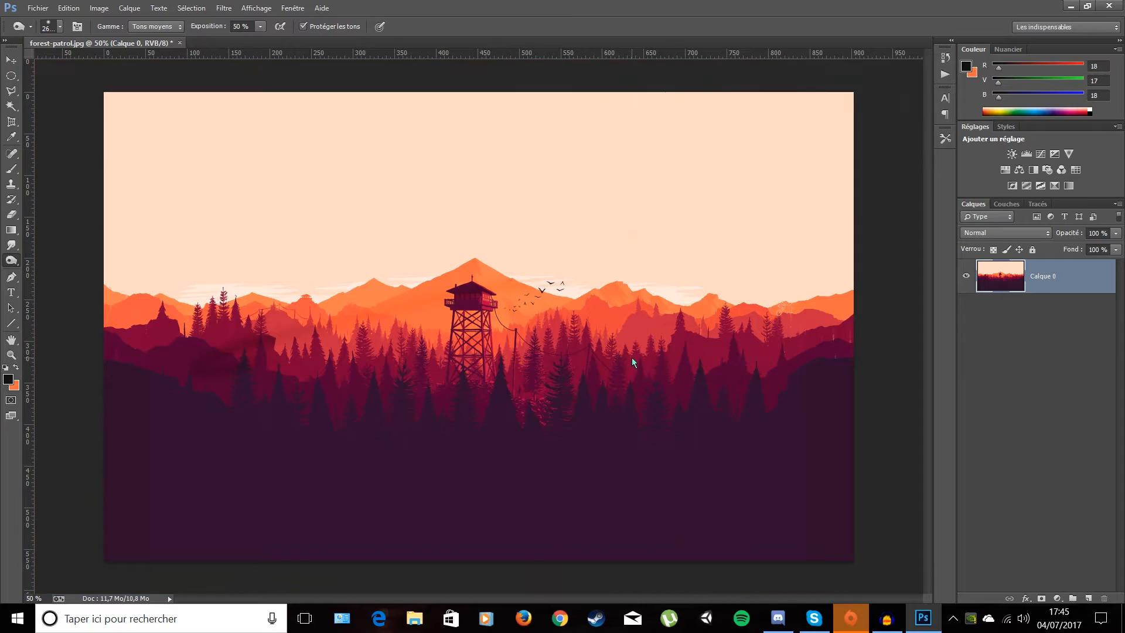
- Try darkening the area around the watchtower with the Burn tool (Densité +) and undo it
mouse_move(354, 261)
mouse_down()
mouse_move(366, 302)
mouse_move(576, 450)
mouse_up()
key(ctrl+z)
- Try desaturating the watchtower area with the Sponge tool (Outil Eponge) in Désaturation mode at 50 % flow, and undo the strokes
click(15, 265)
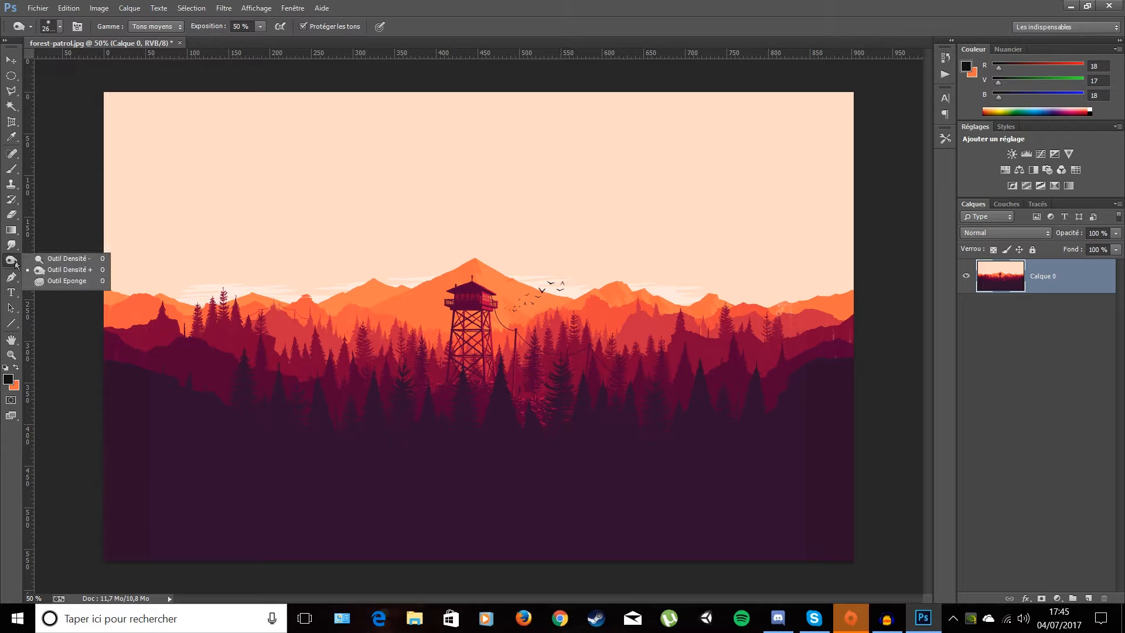
click(70, 281)
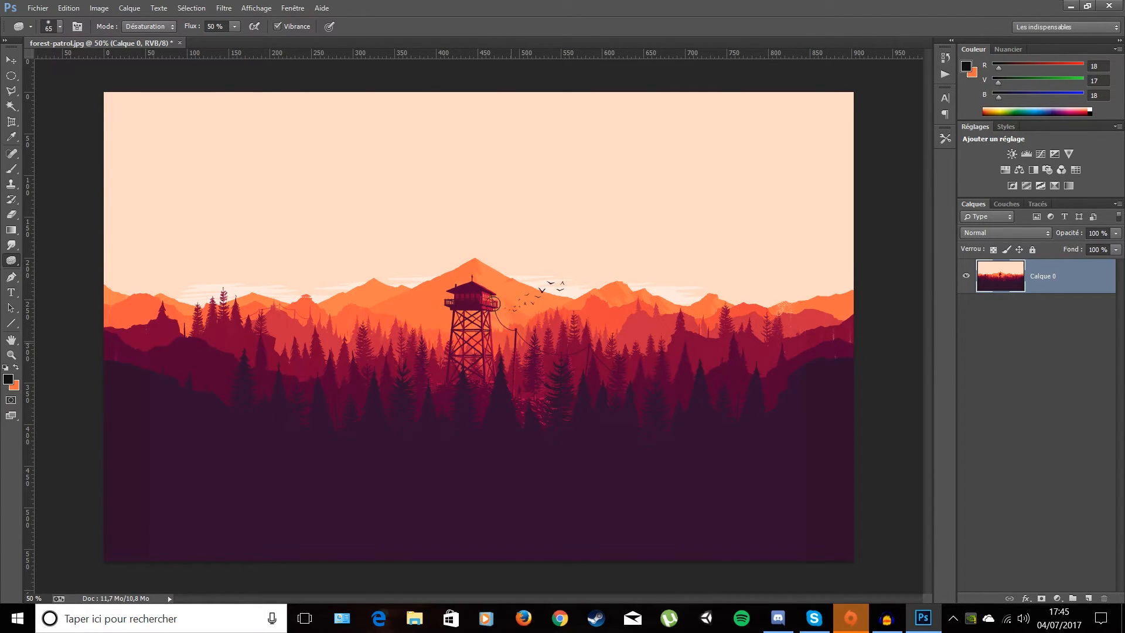
drag(405, 345, 552, 351)
mouse_move(460, 420)
mouse_down()
mouse_move(615, 383)
mouse_move(448, 493)
mouse_move(196, 447)
mouse_move(562, 332)
mouse_move(709, 252)
mouse_move(617, 353)
mouse_move(455, 324)
mouse_up()
key(ctrl+z)
mouse_move(467, 359)
mouse_down()
mouse_move(406, 291)
mouse_move(567, 226)
mouse_move(843, 238)
mouse_move(595, 412)
mouse_up()
key(ctrl+z)
- Trace the mountain ridge with the Pen tool (Outil Plume) in Tracé mode, starting at the image's left edge
click(11, 277)
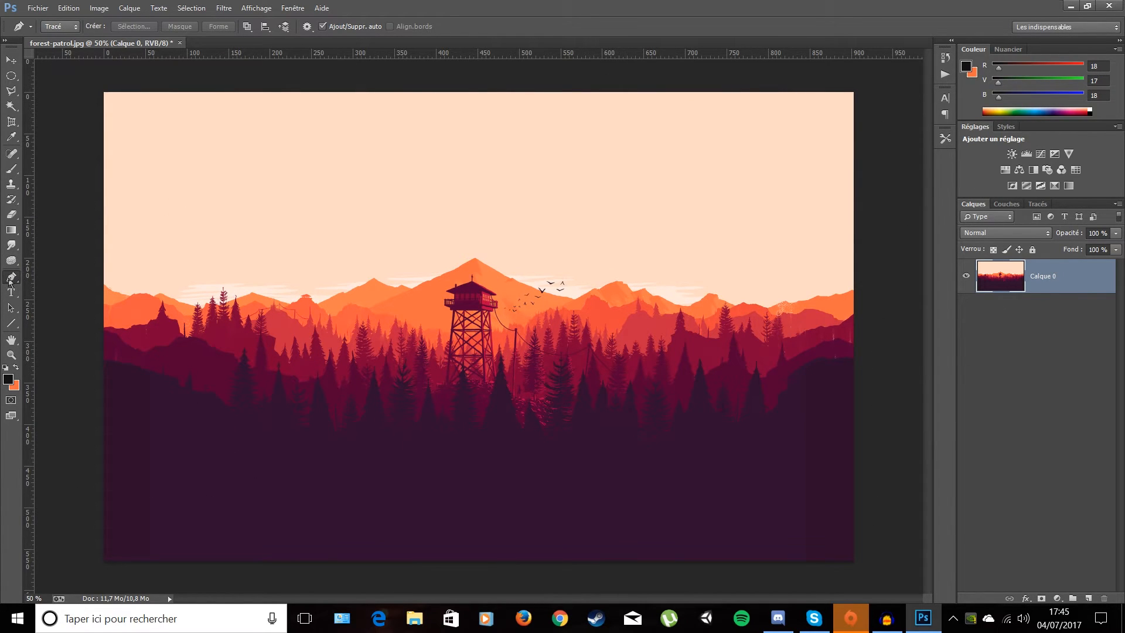
right_click(10, 280)
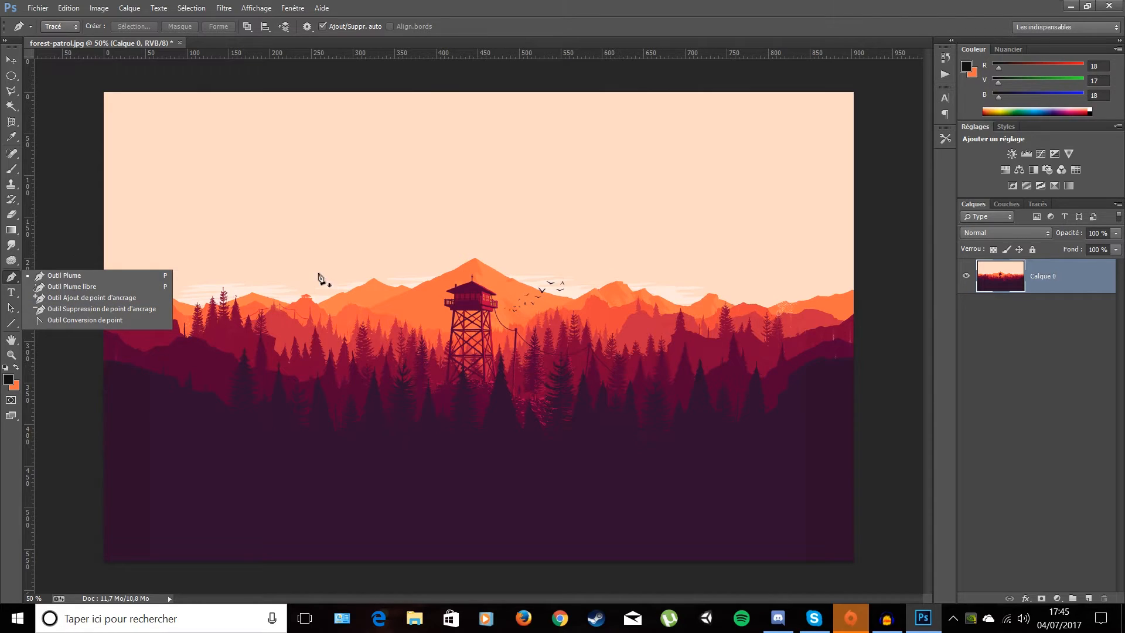
click(235, 252)
click(235, 252)
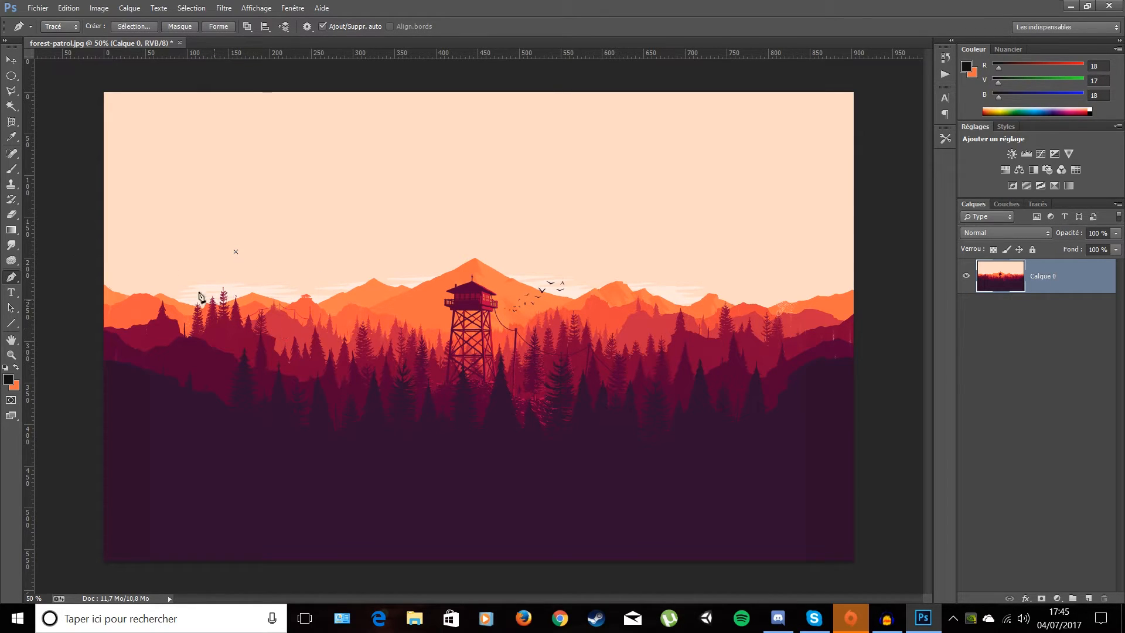
key(ctrl+z)
key(ctrl+plus)
key(ctrl+plus)
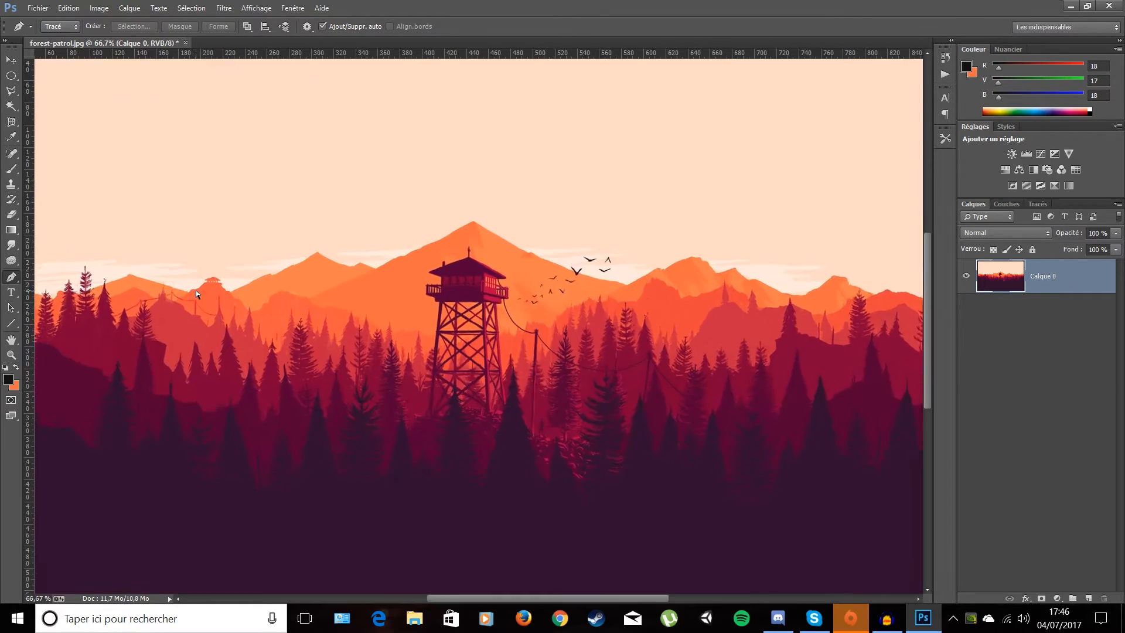
scroll(195, 289, left, 5)
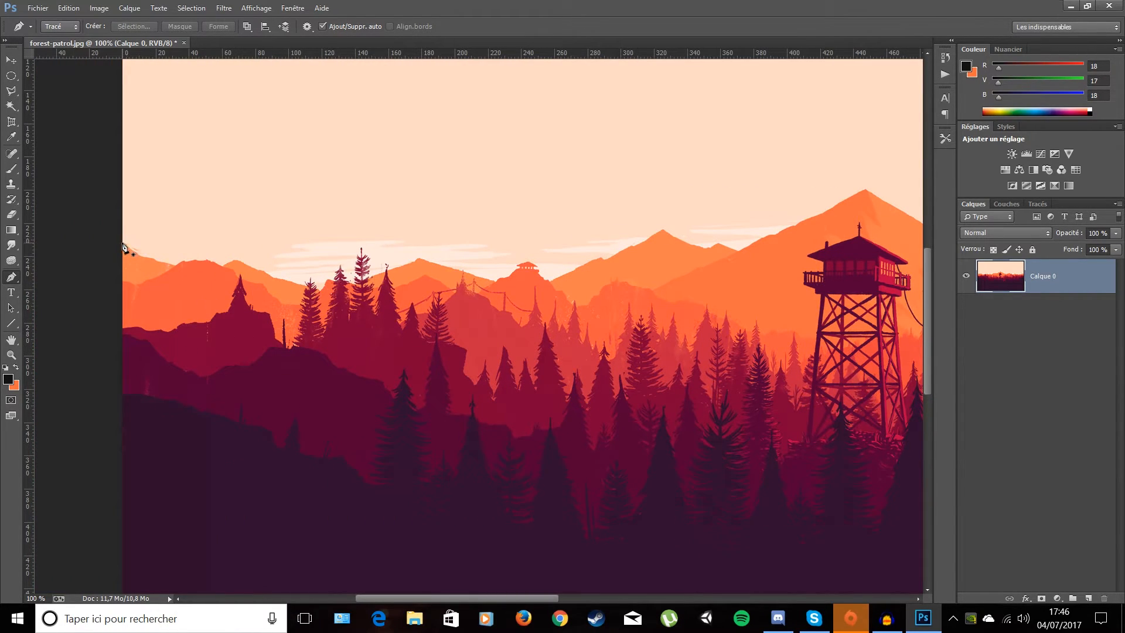
click(122, 242)
click(152, 260)
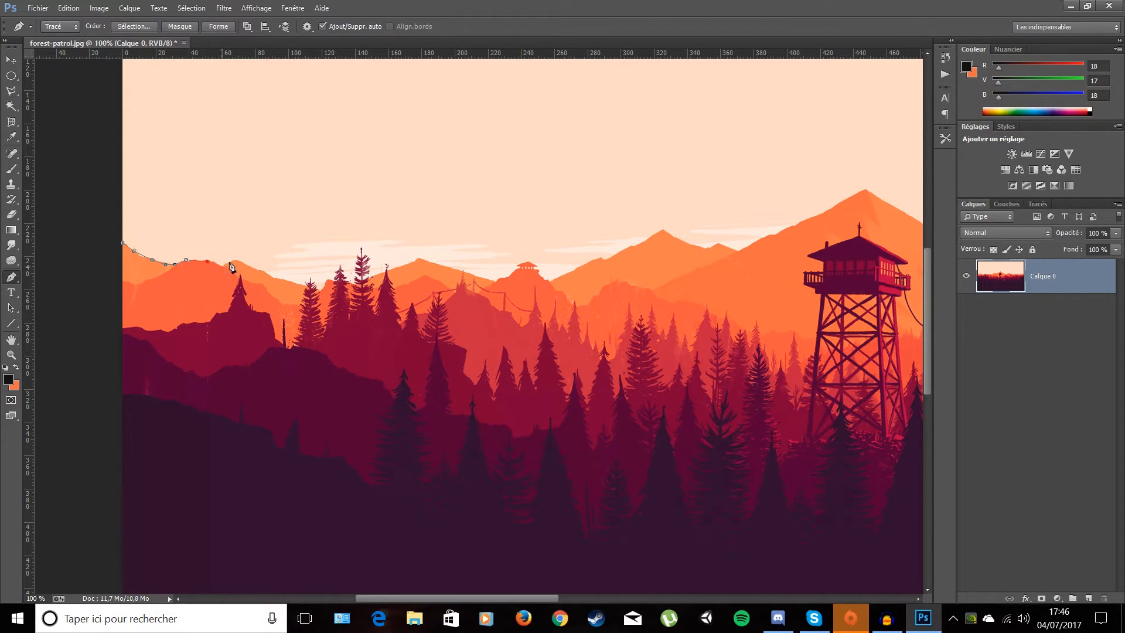
drag(276, 277, 316, 192)
- Continue the path up through the sky and around outside the canvas corner, closing it at its starting point
scroll(324, 204, up, 3)
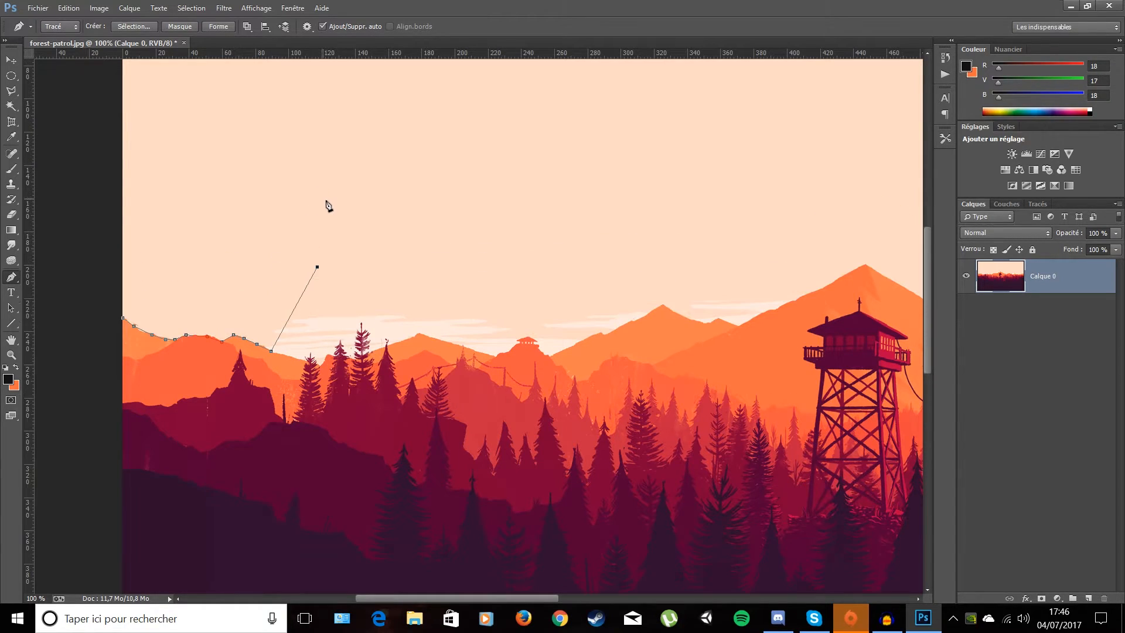
scroll(325, 203, up, 3)
scroll(326, 138, up, 2)
click(324, 237)
click(327, 127)
click(327, 88)
click(159, 76)
click(82, 86)
click(63, 294)
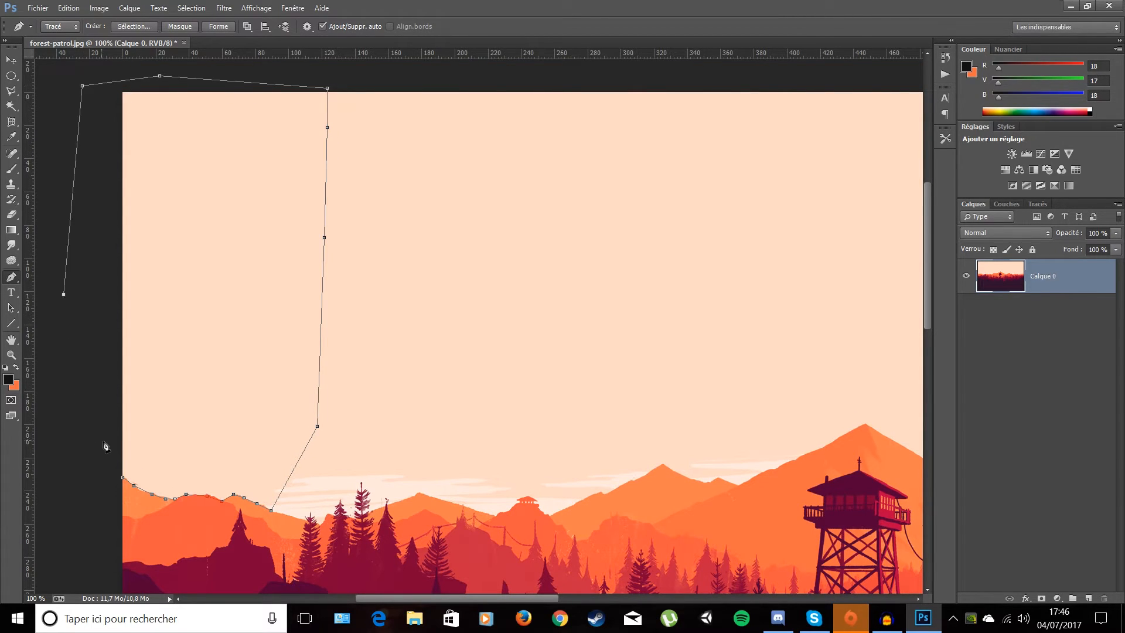
click(123, 478)
- Convert the closed sky path into a selection with Définir une sélection
right_click(228, 330)
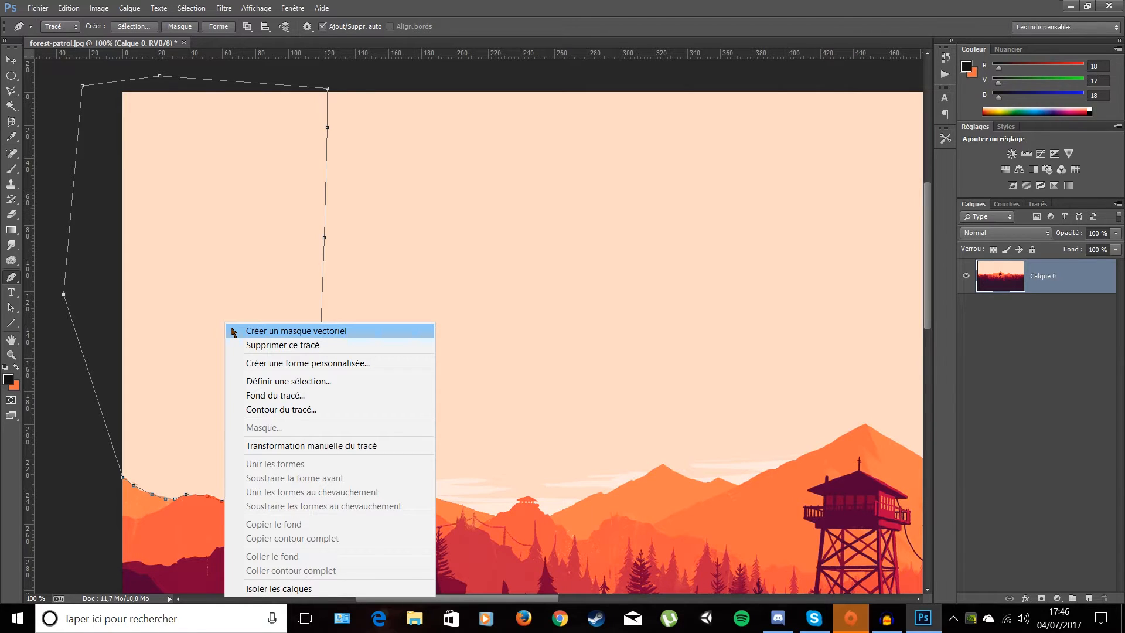
click(275, 381)
click(646, 186)
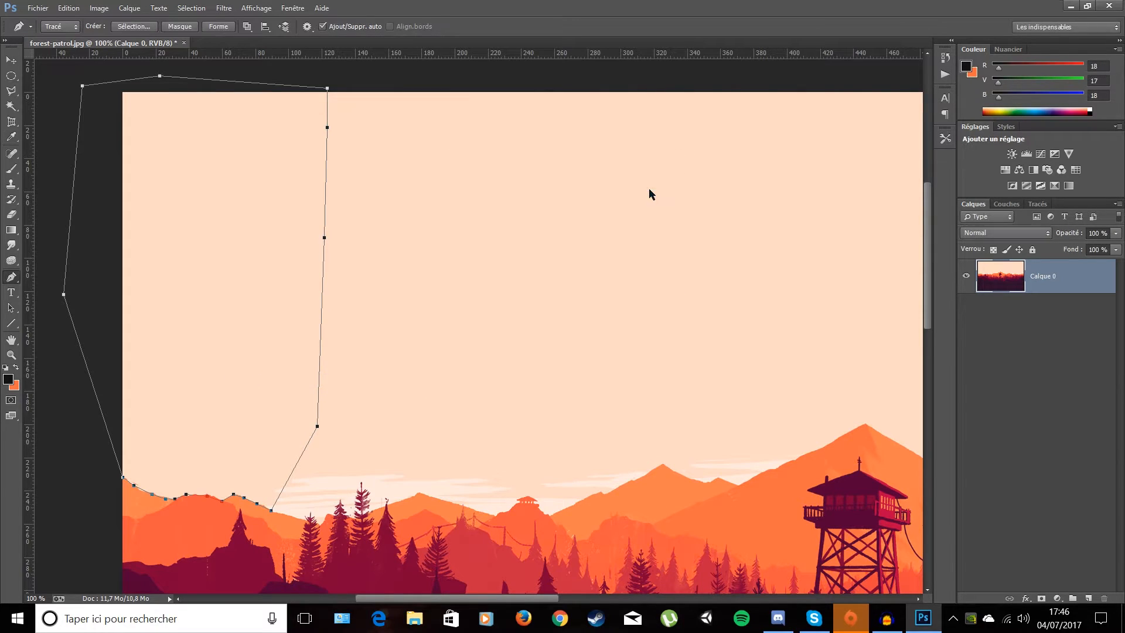
- Switch to the elliptical marquee tool and copy the selected sky area onto a new layer
right_click(253, 250)
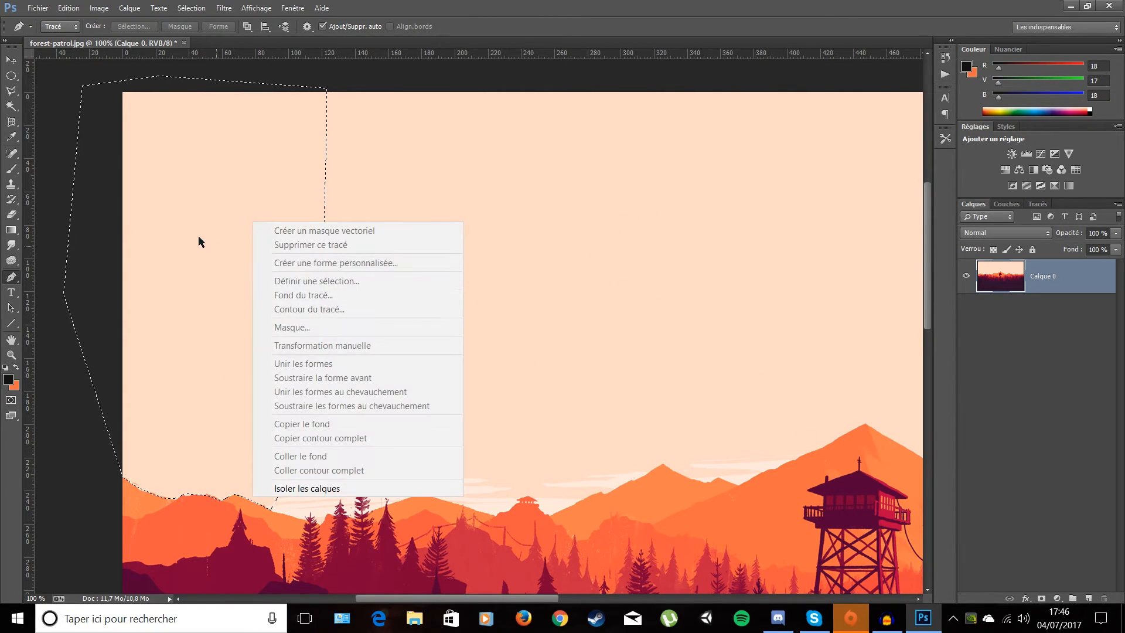
key(Escape)
click(13, 79)
right_click(209, 154)
click(288, 254)
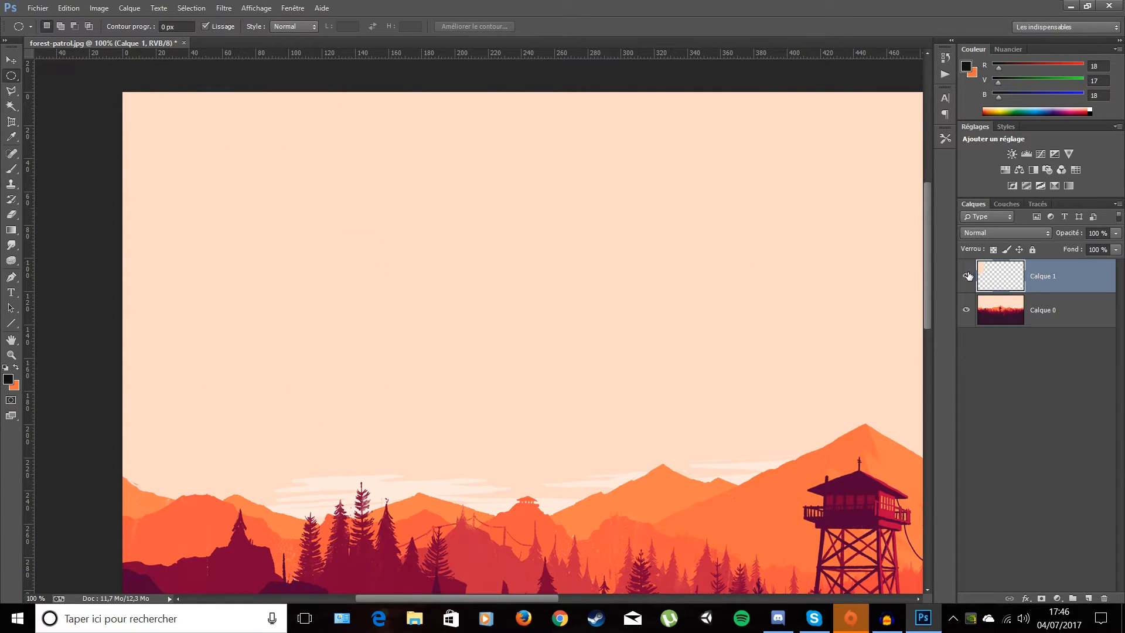
- Hide and reshow Calque 0 to inspect the copied sky piece, and delete the new Calque 1 layer
click(966, 310)
click(965, 310)
key(Delete)
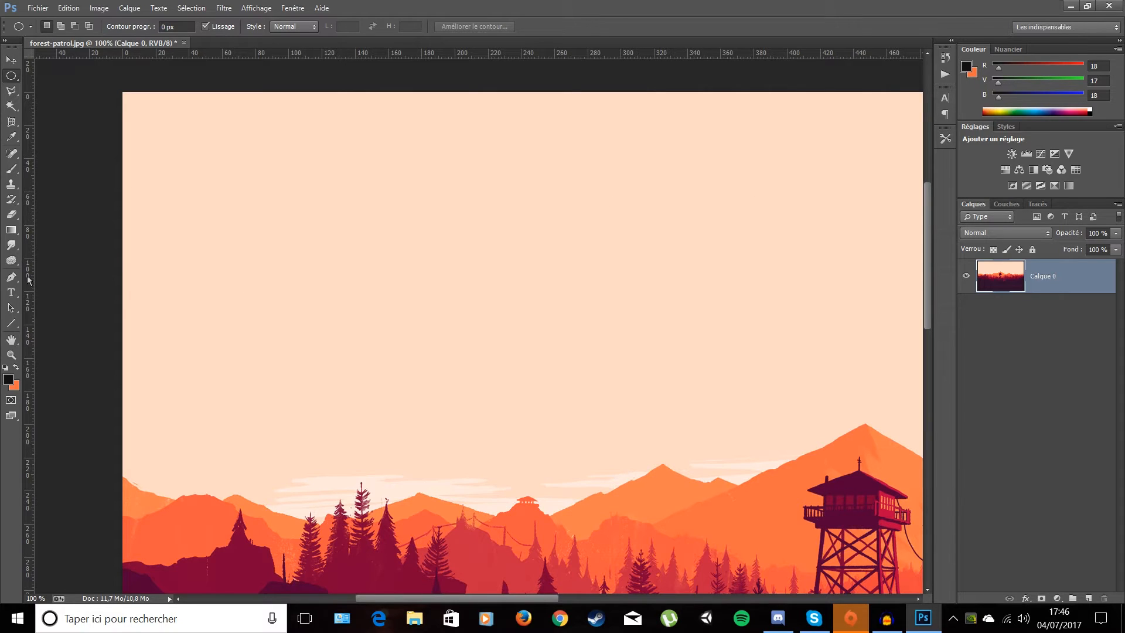
- Draw an arched two-point Pen path segment across the sky above the mountains
click(10, 277)
scroll(306, 451, down, 5)
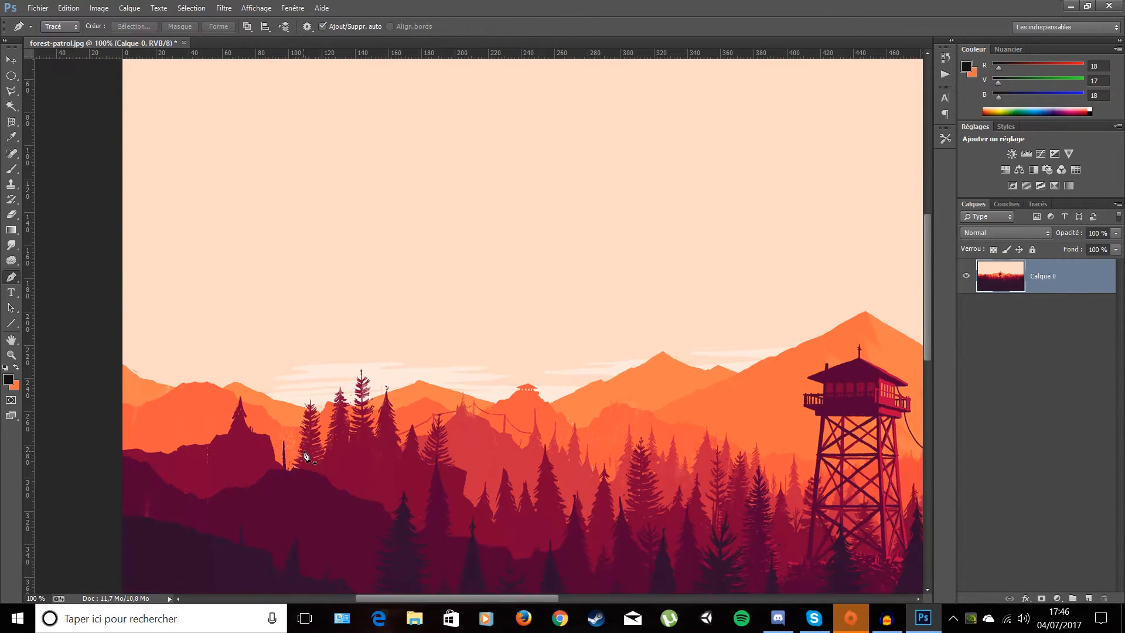
scroll(364, 337, right, 10)
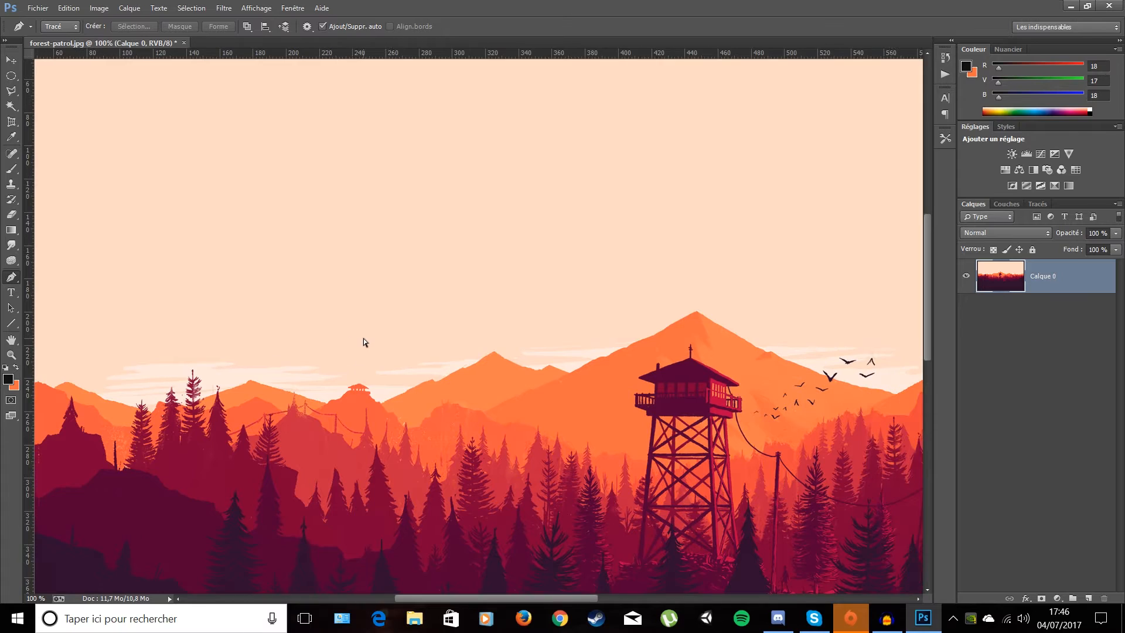
scroll(367, 350, down, 5)
scroll(367, 350, down, 4)
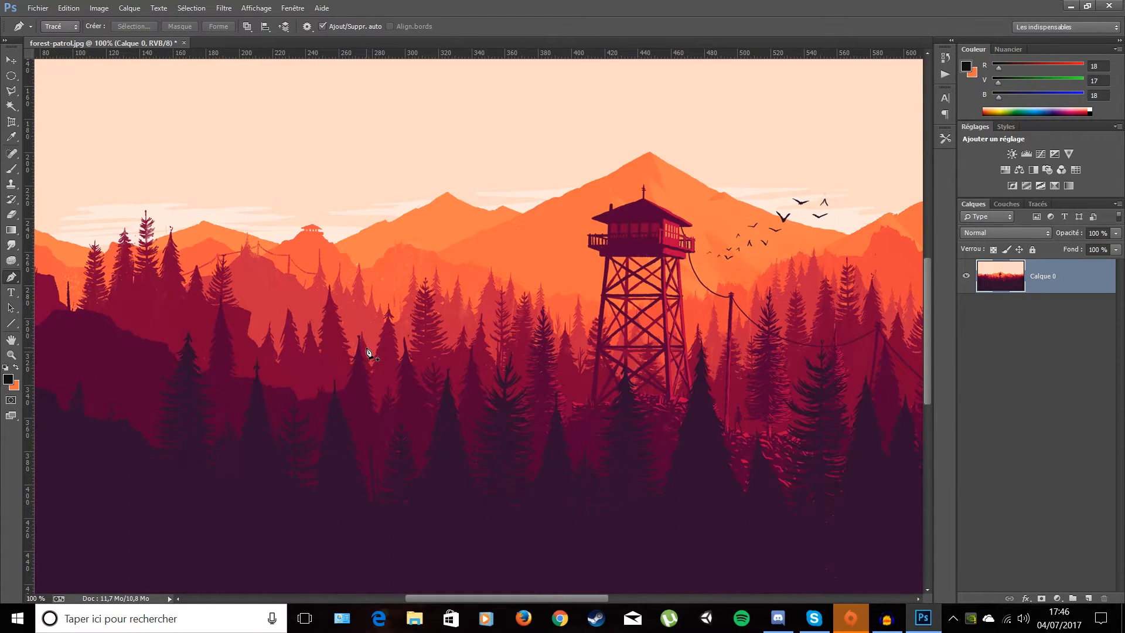
scroll(362, 348, up, 12)
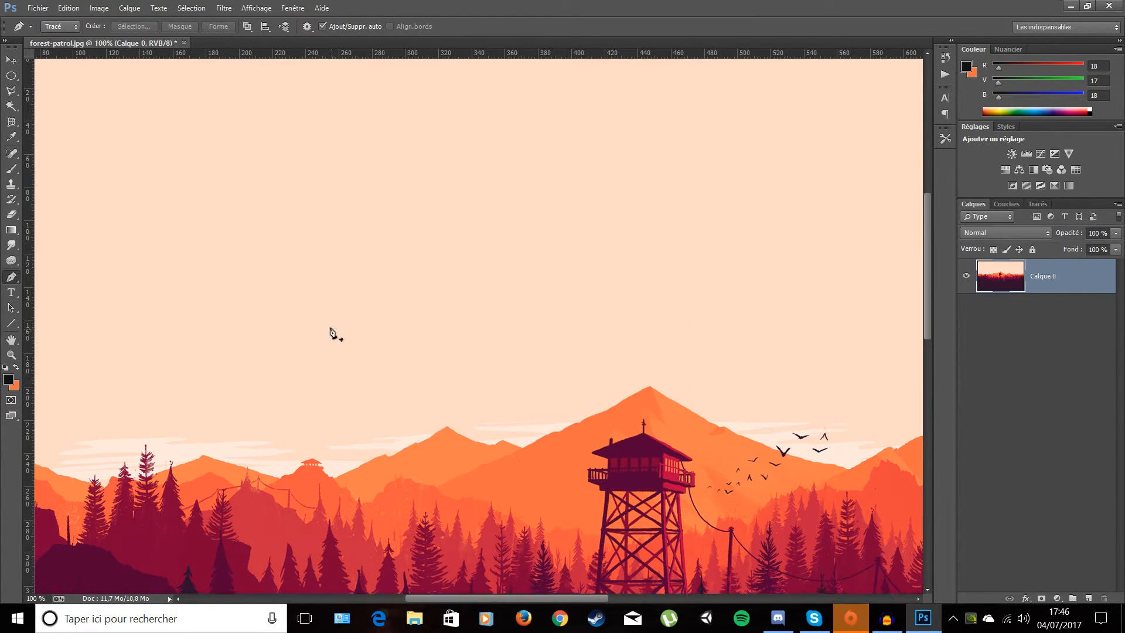
click(242, 285)
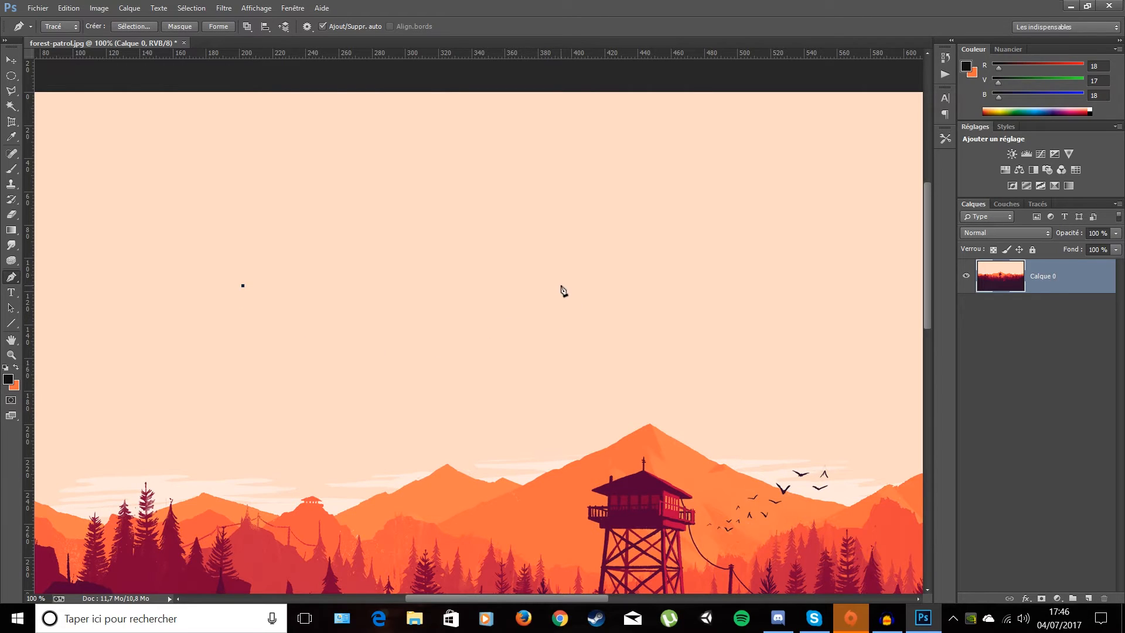
drag(578, 286, 767, 388)
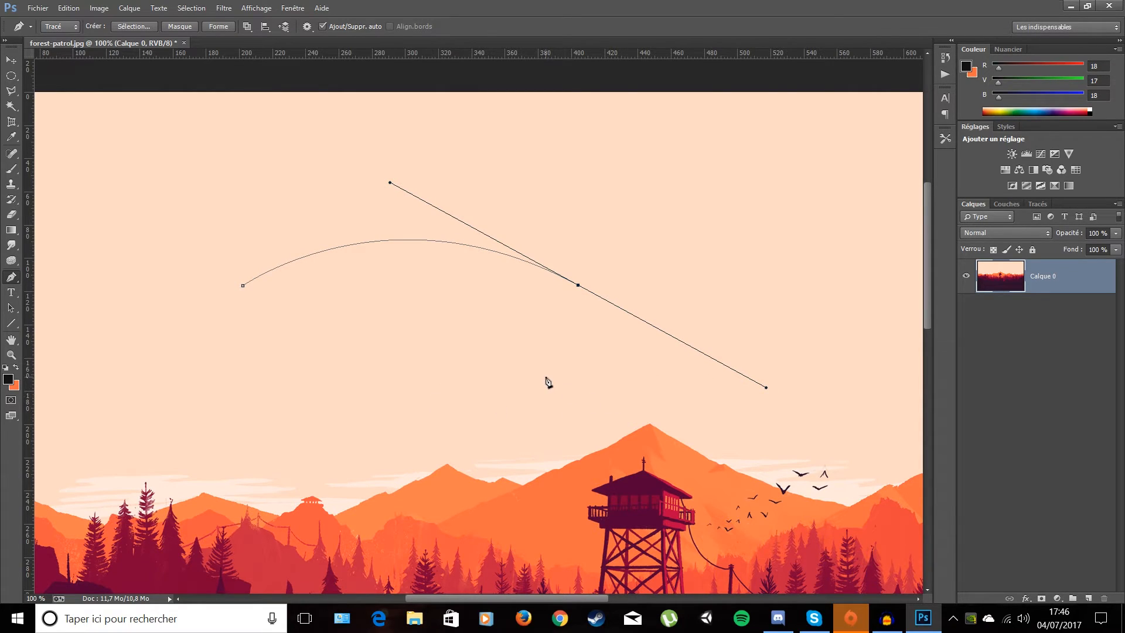
- Remove the curve's outgoing handle and close the path with a straight segment back to its first anchor point, dismissing the finished path
click(243, 287)
key(ctrl+z)
drag(765, 387, 600, 318)
click(242, 286)
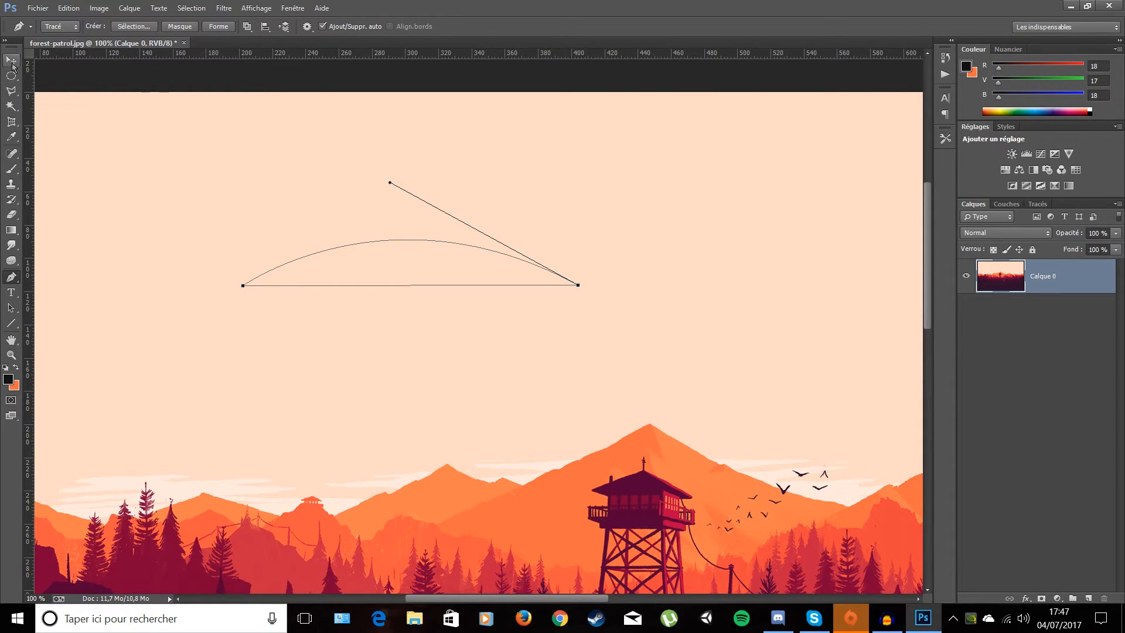
key(Return)
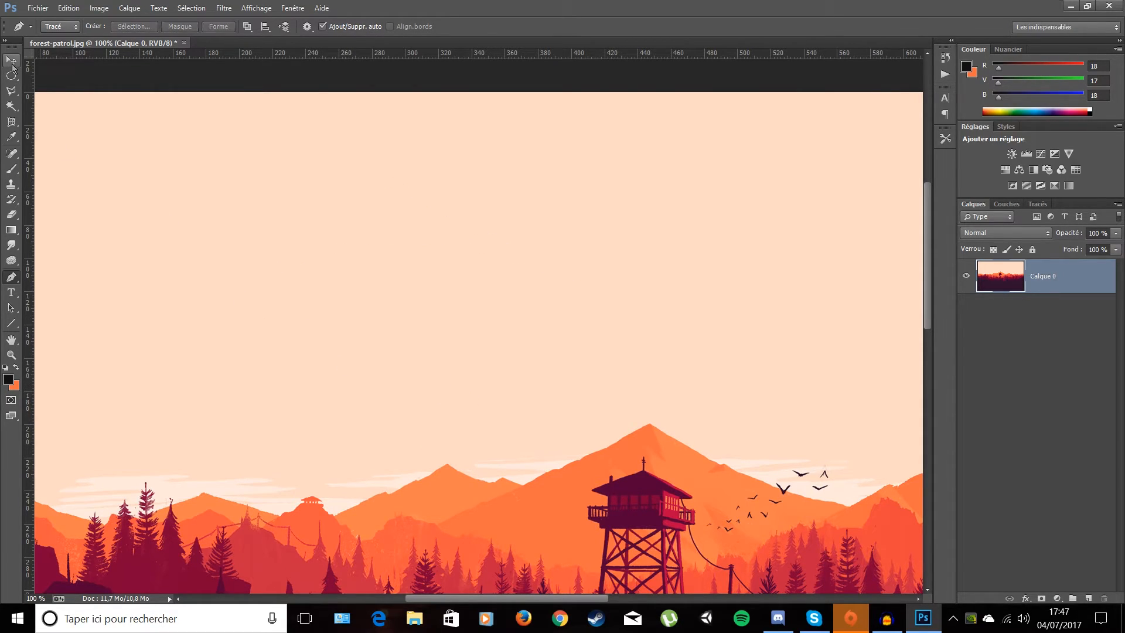
- Try placing point text and drawing a text box in the sky with the Type tool, cancelling each attempt
click(10, 292)
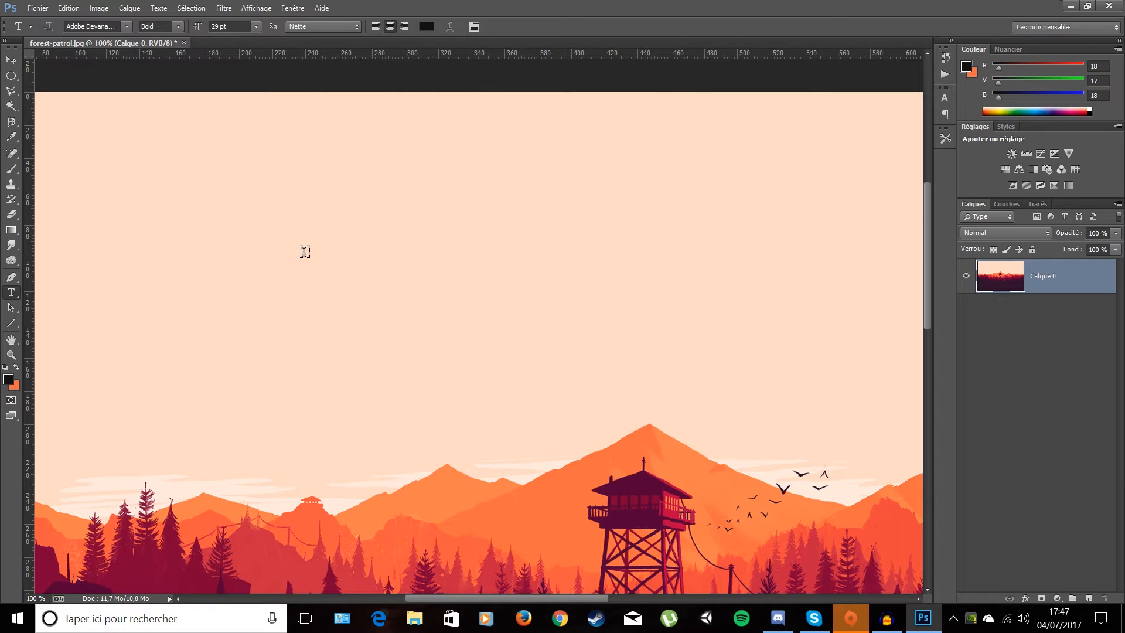
click(354, 249)
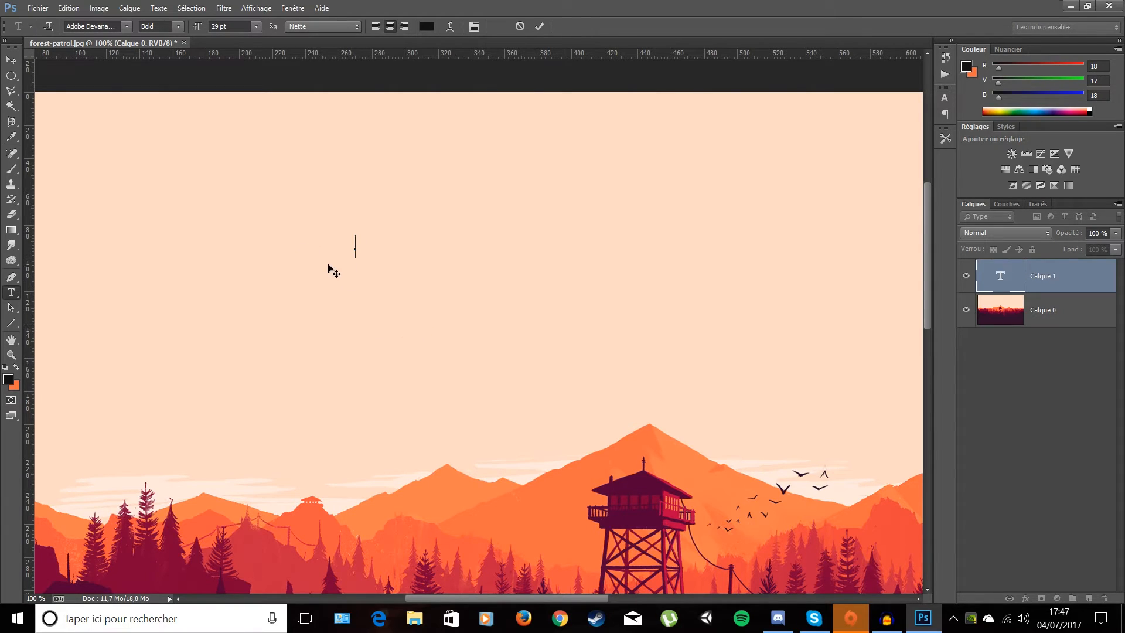
key(Escape)
click(364, 240)
key(Escape)
drag(271, 203, 535, 306)
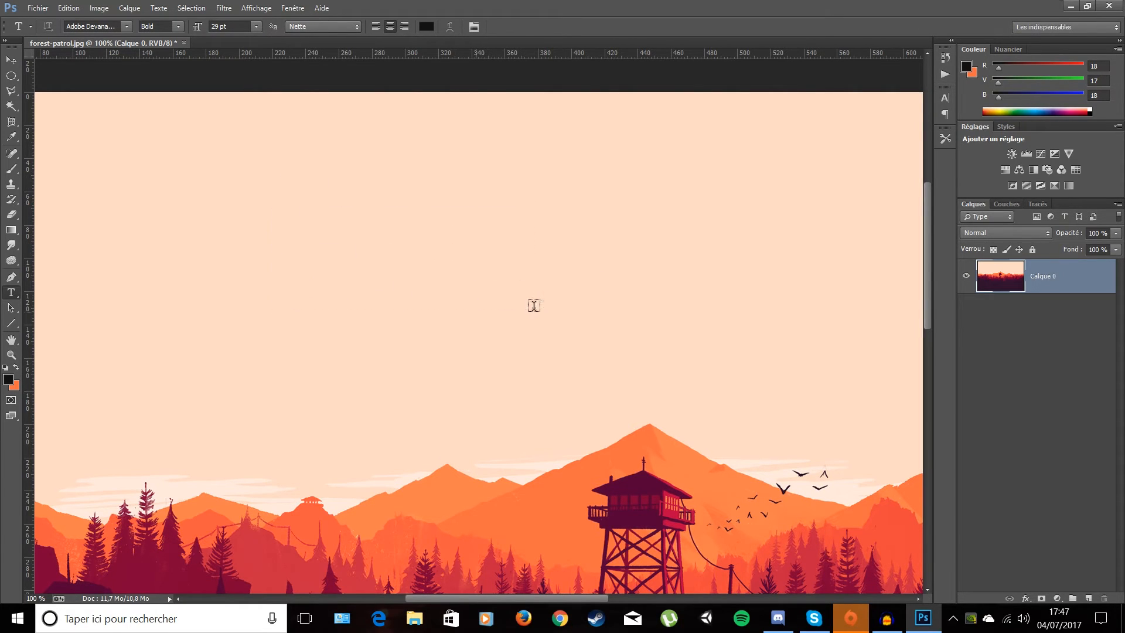
key(Escape)
- Add the text "SALUT" in the sky and set its font size to 131 pt
click(308, 245)
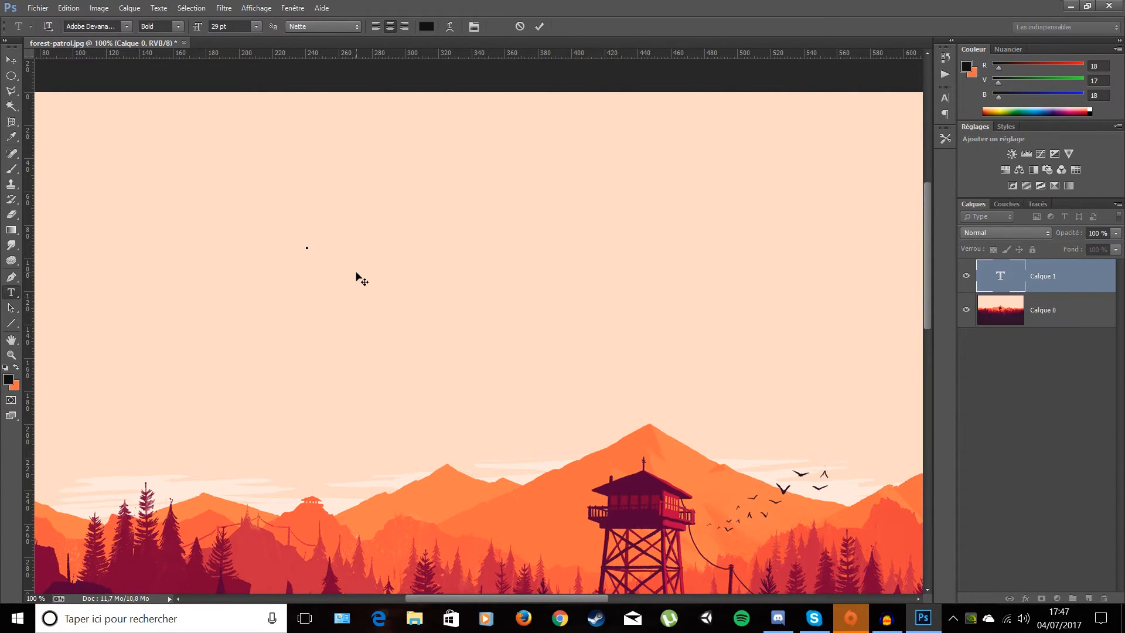
text(SALUT)
key(ctrl+a)
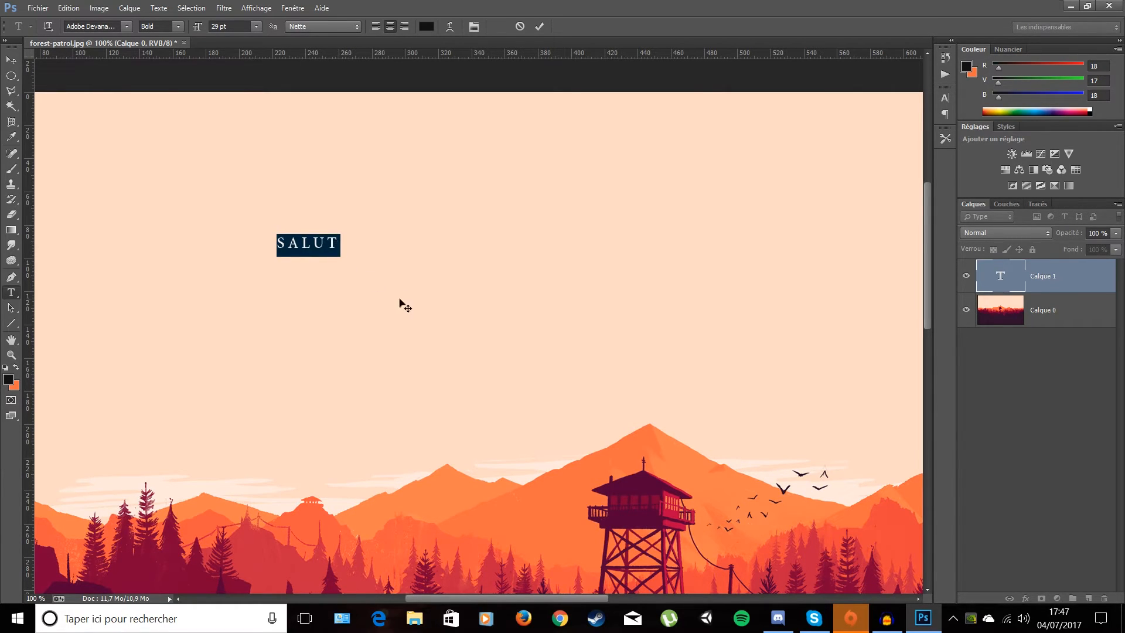
drag(195, 27, 246, 28)
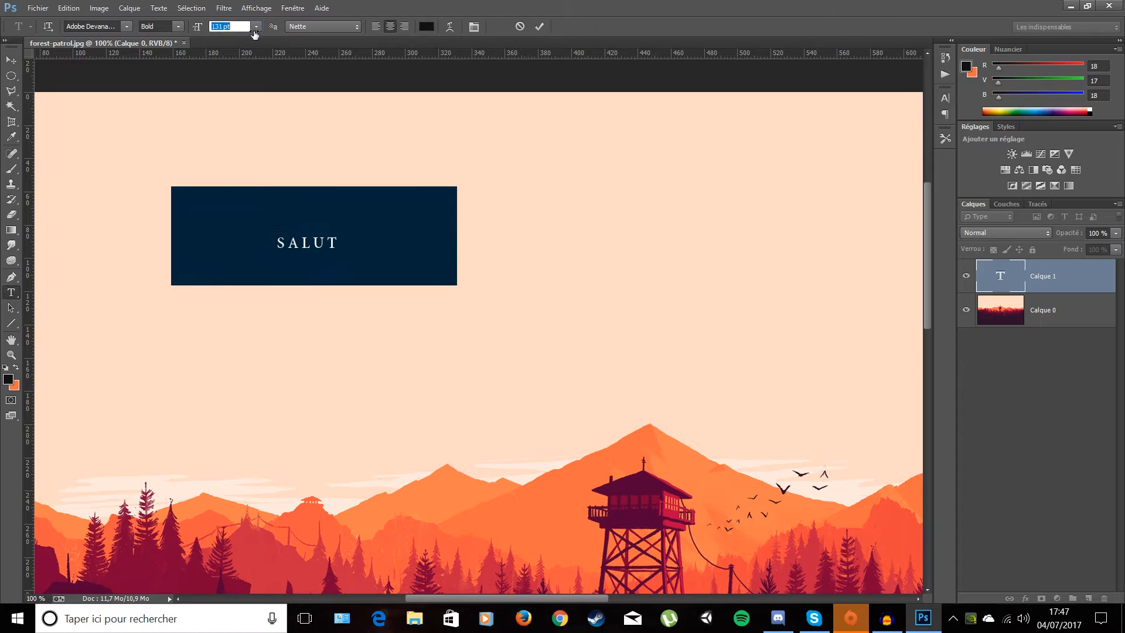
- Move the SALUT text to the sky above the watchtower and central peak, and hide its layer
click(11, 60)
drag(291, 208, 458, 261)
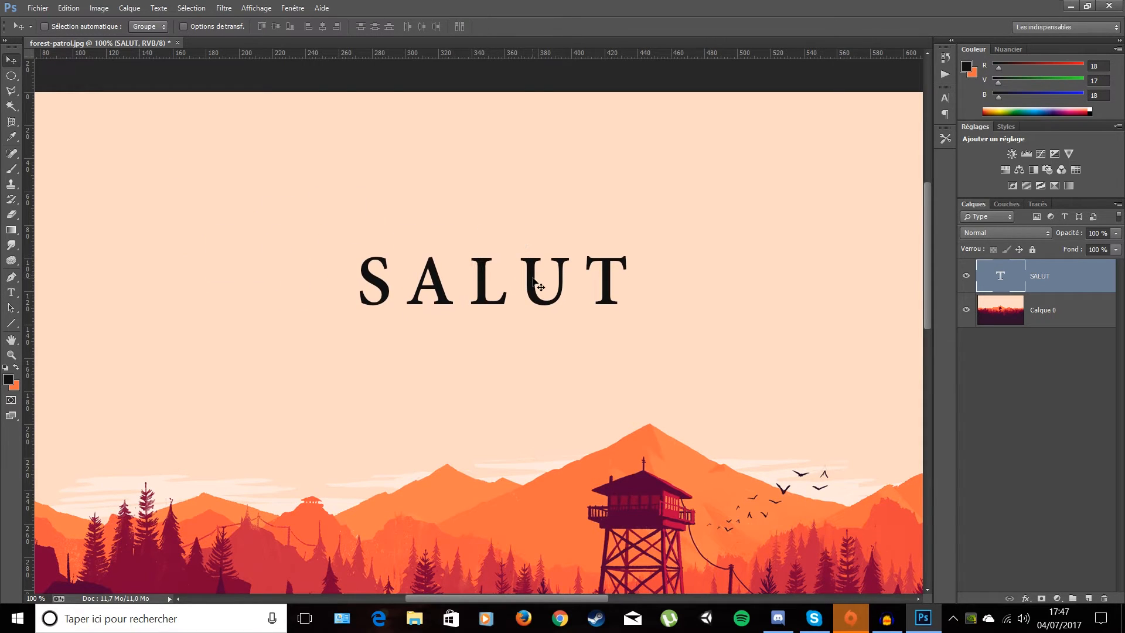
key(ctrl+minus)
key(ctrl+minus)
drag(415, 203, 491, 201)
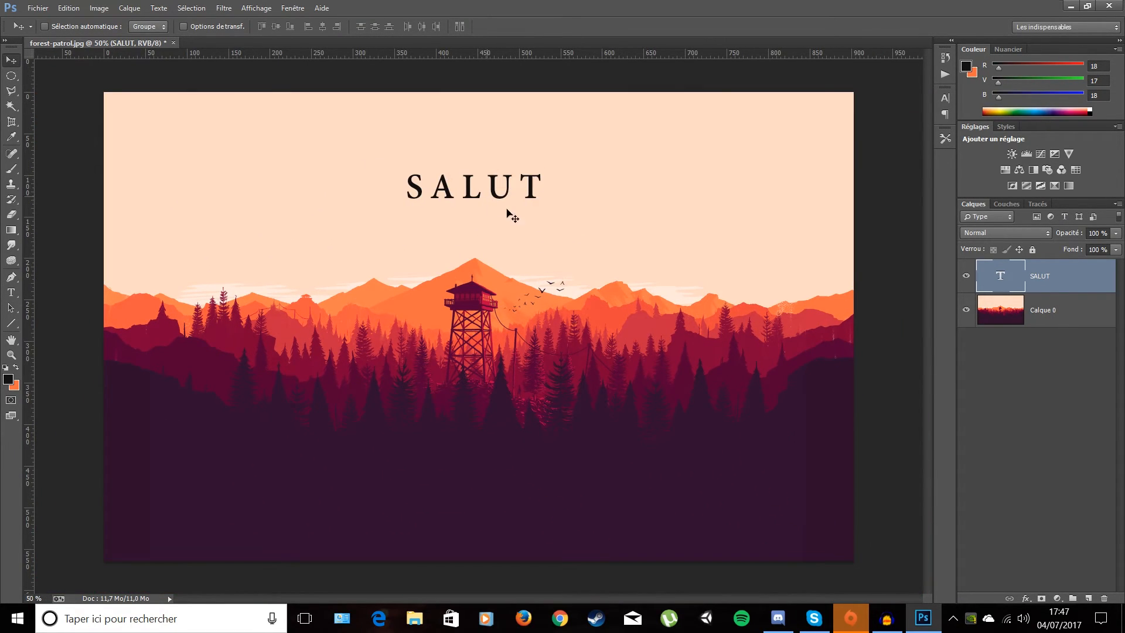
click(966, 275)
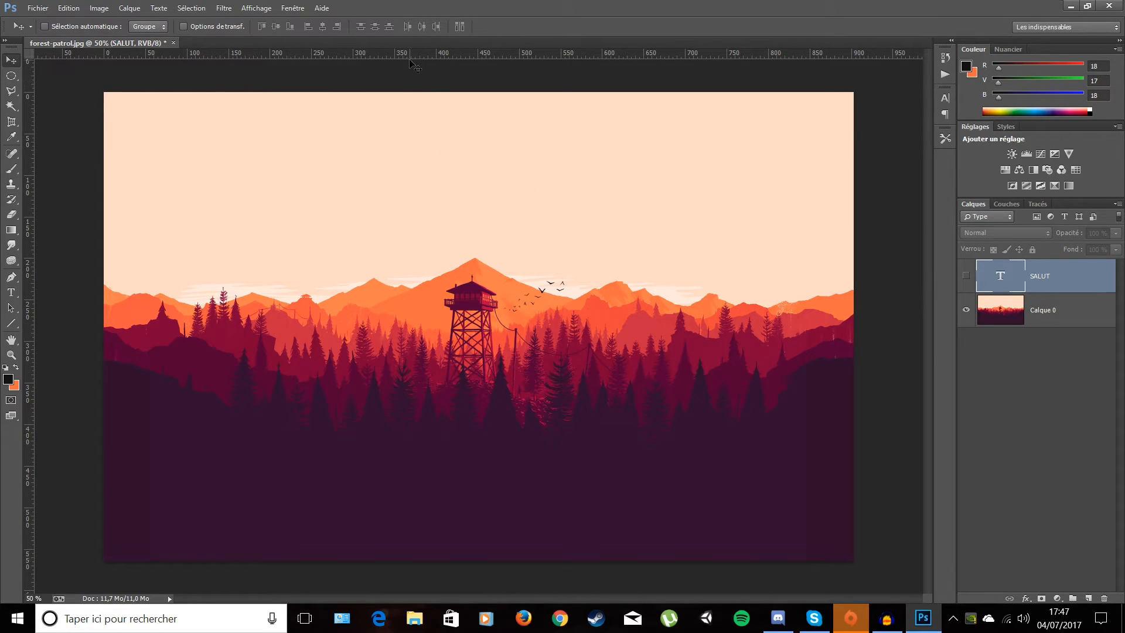
- Place a horizontal guide at about 280 on the vertical ruler, and toggle the rulers off and on
drag(408, 55, 423, 326)
key(ctrl+r)
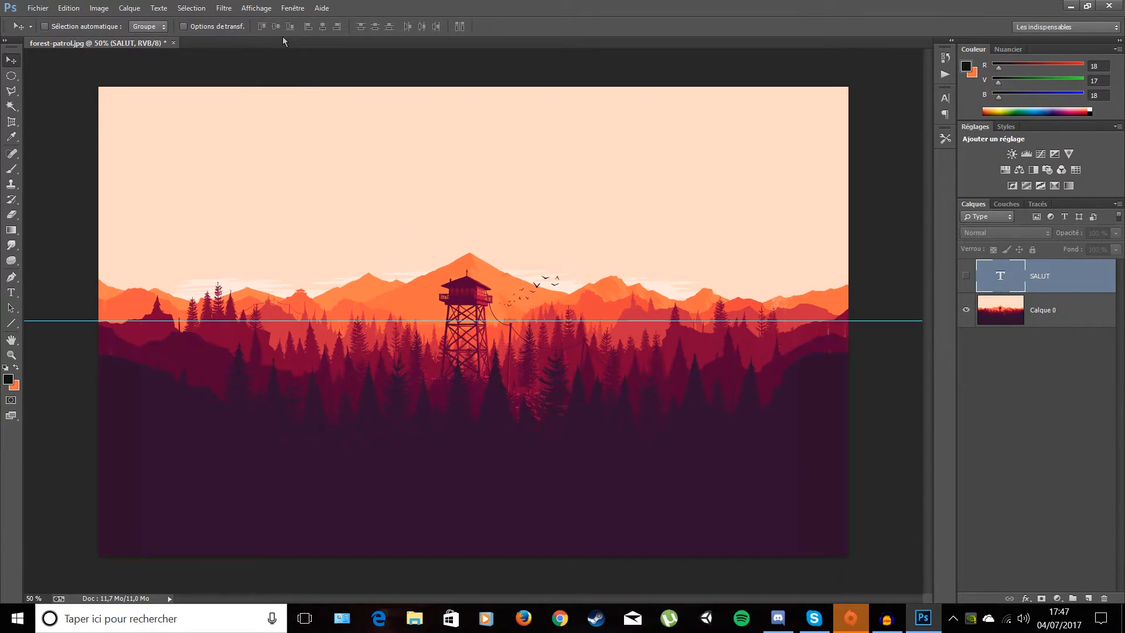
key(ctrl+r)
- Hide the Réglages panel and show it again
click(292, 8)
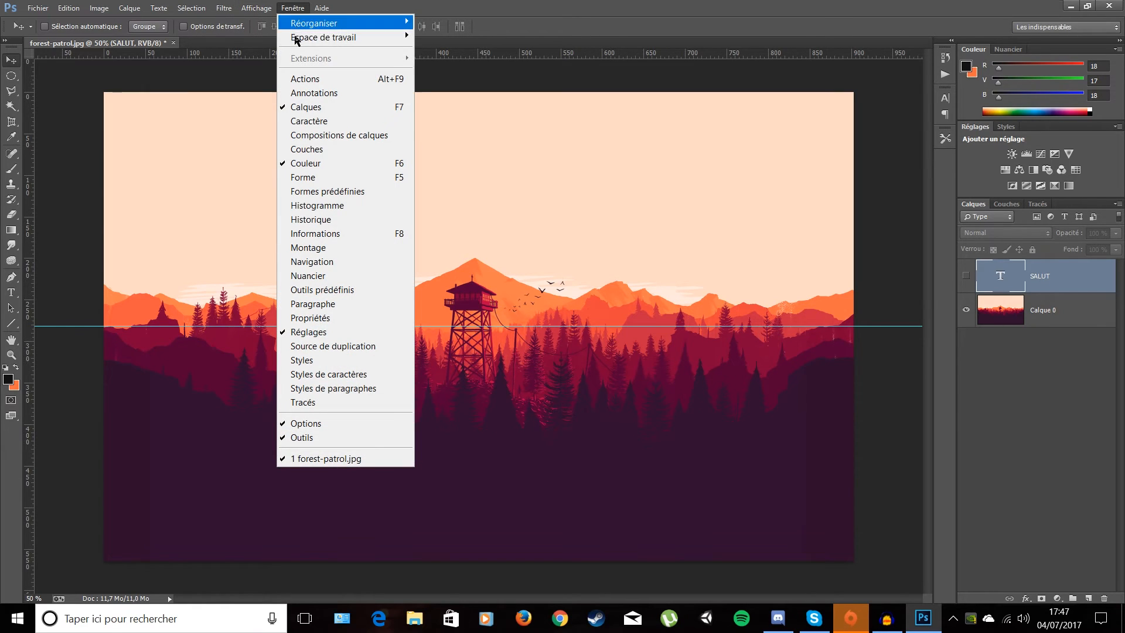
click(344, 338)
click(293, 9)
click(310, 331)
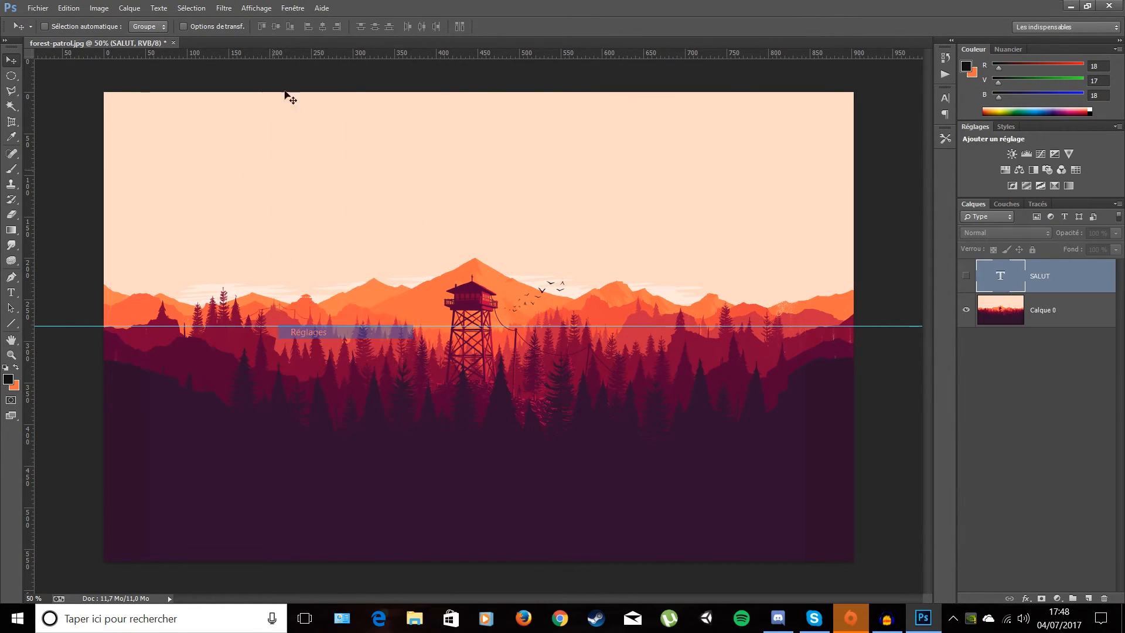
- Toggle the rulers off and on, and place a vertical guide at about 450 on the horizontal ruler
click(291, 9)
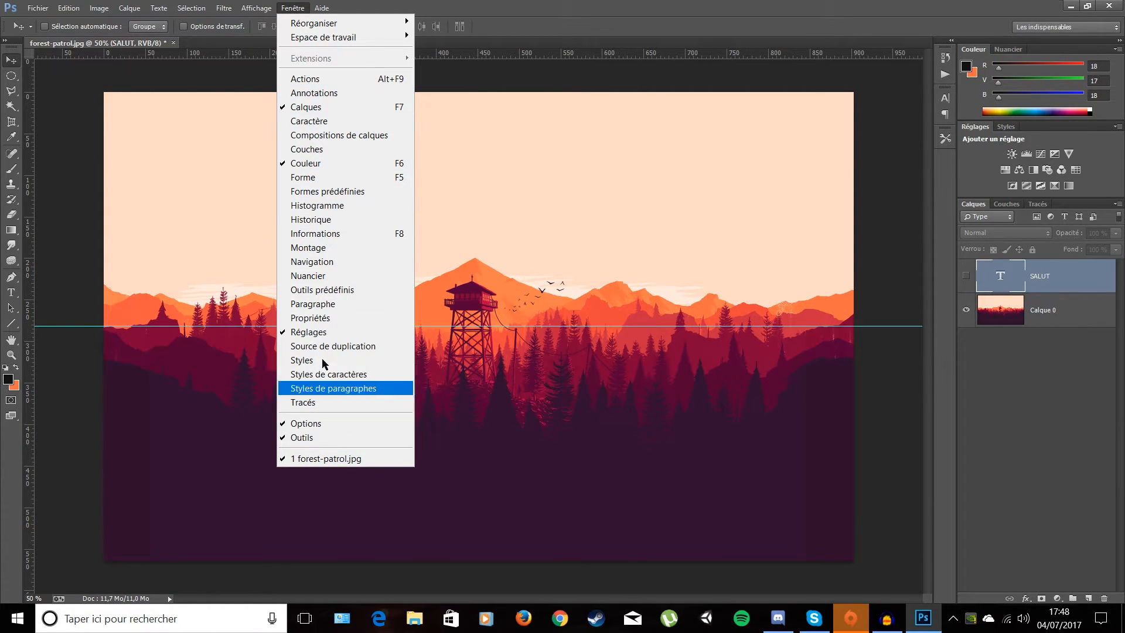
mouse_move(256, 8)
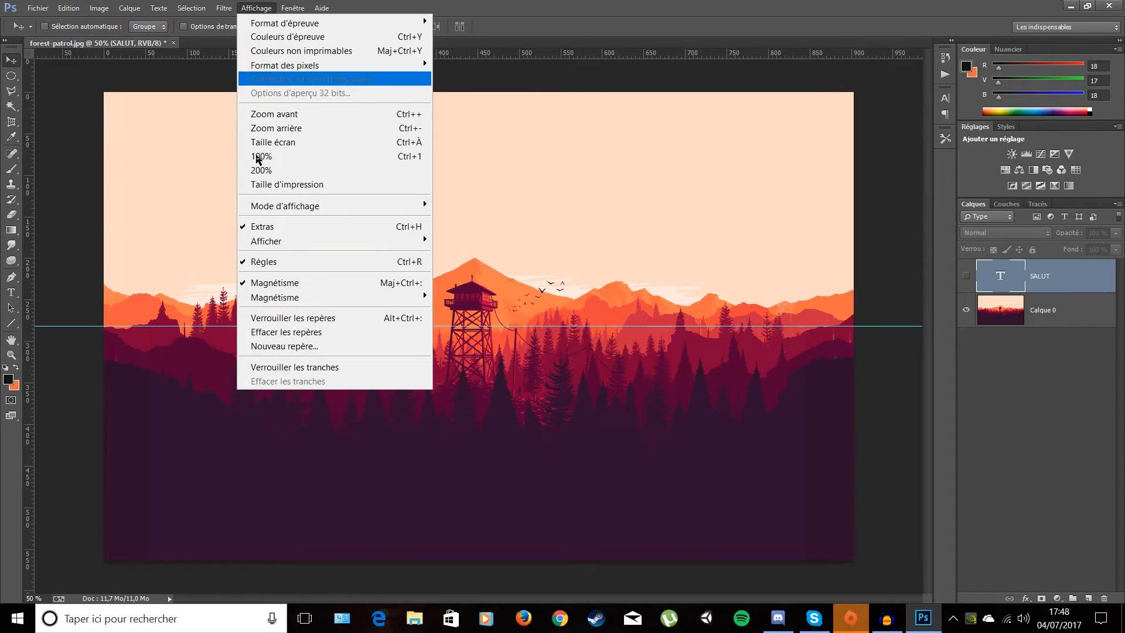
click(271, 262)
click(254, 8)
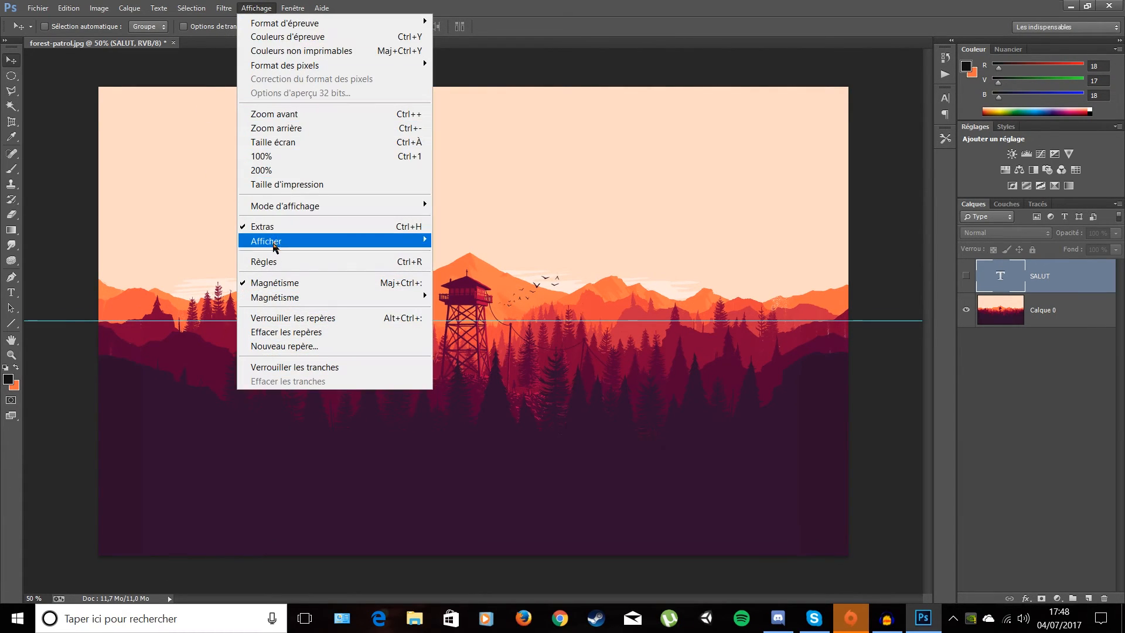
click(273, 262)
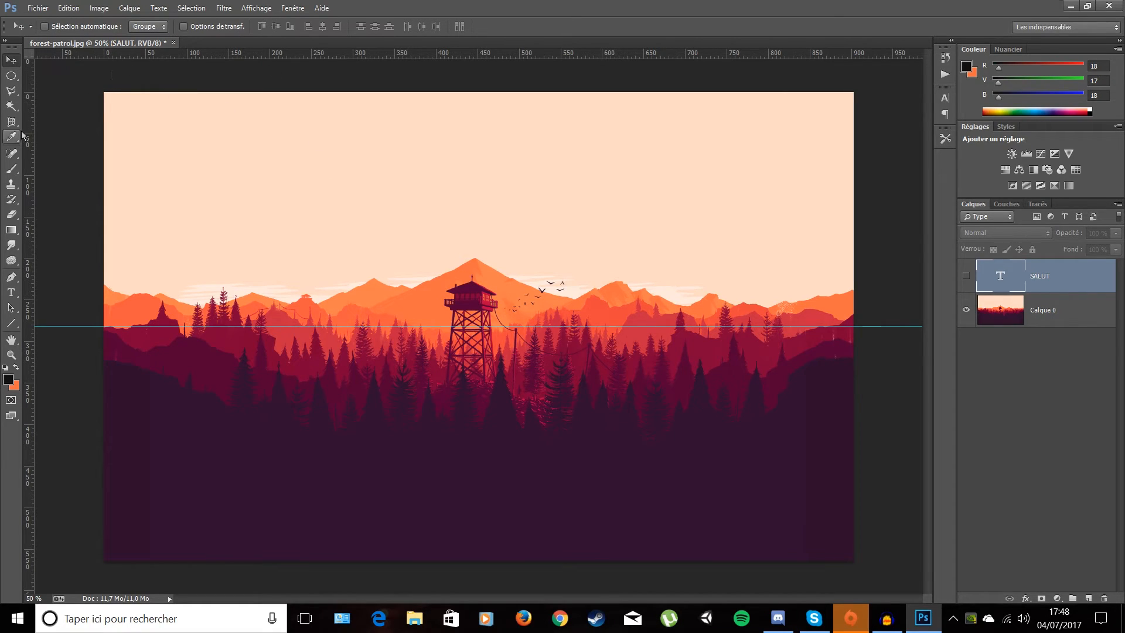
drag(35, 130, 505, 196)
- Show the SALUT layer and set the font size of all its text to 165 pt
click(967, 276)
key(t)
click(554, 206)
key(ctrl+a)
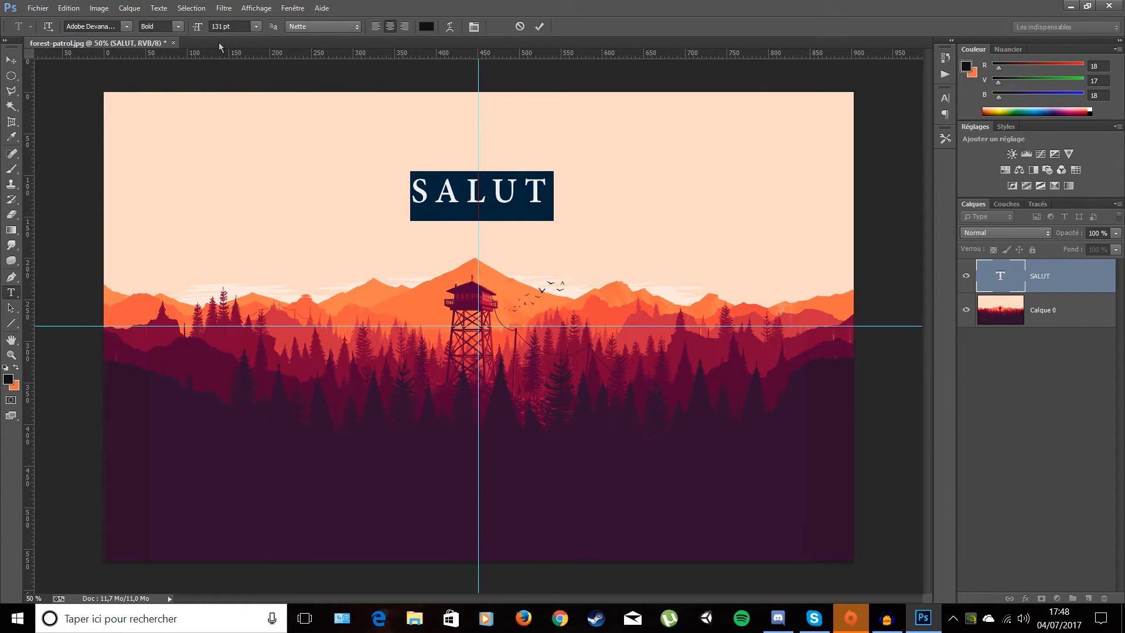
drag(196, 29, 267, 87)
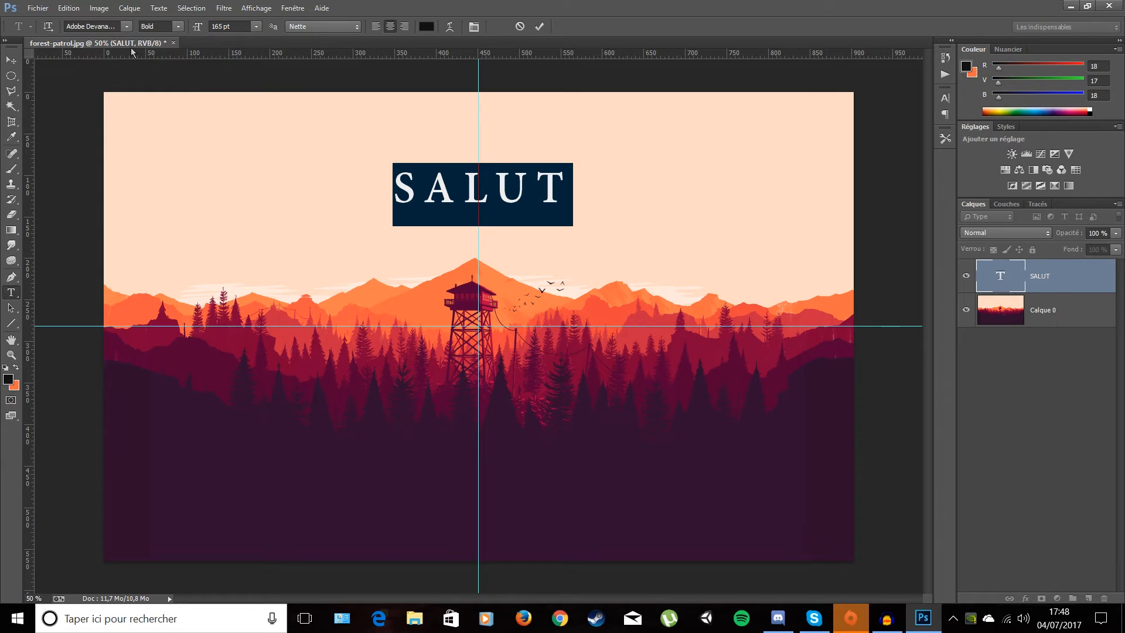
- Look through the font family, font style and anti-aliasing options available for the SALUT text
click(126, 27)
scroll(126, 31, up, 3)
click(127, 26)
click(178, 27)
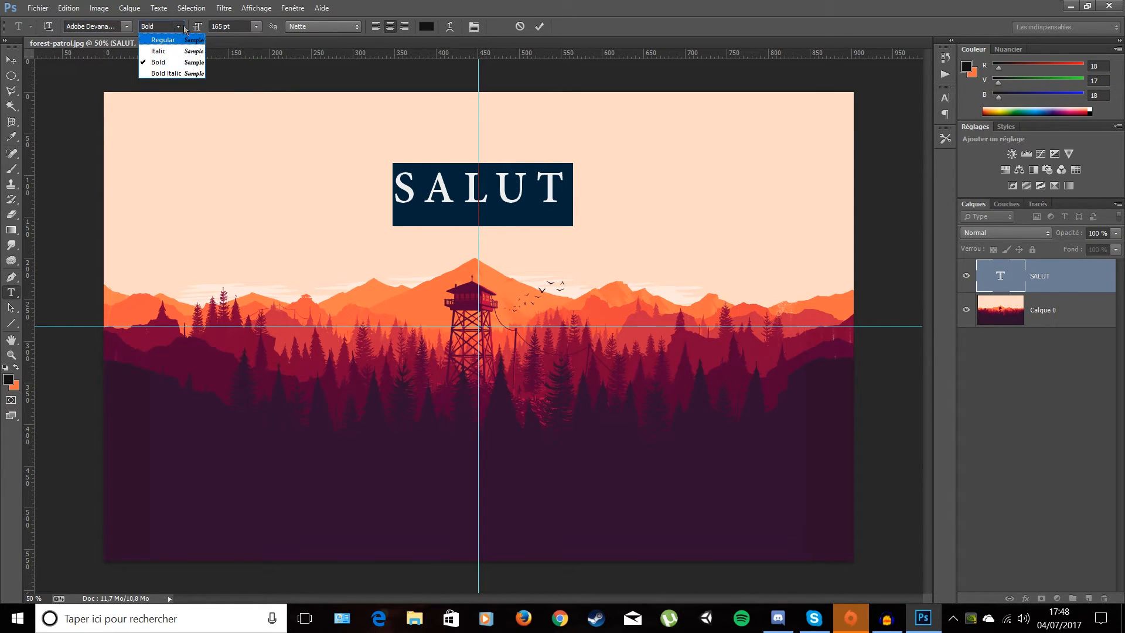
click(181, 28)
click(328, 27)
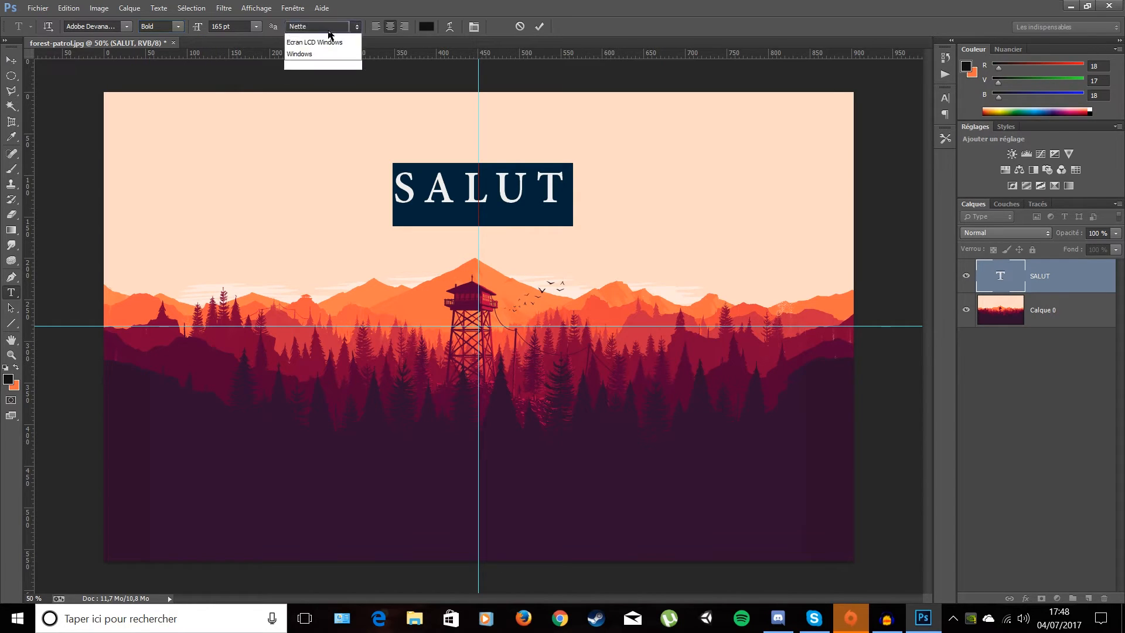
click(328, 31)
- Delete the SALUT text layer
click(11, 59)
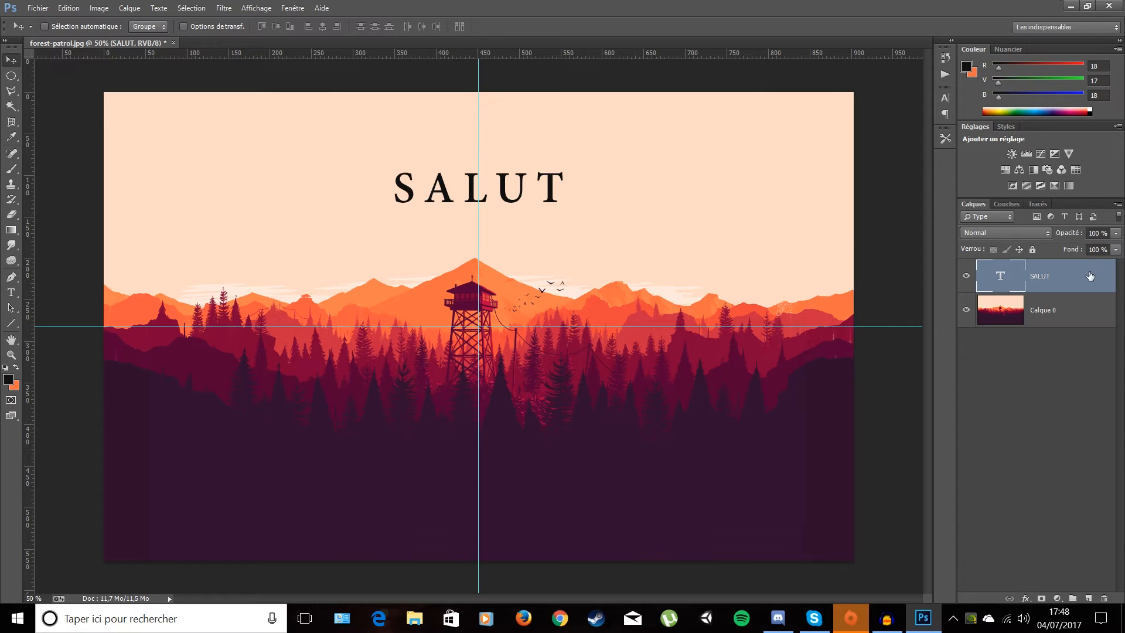
key(Delete)
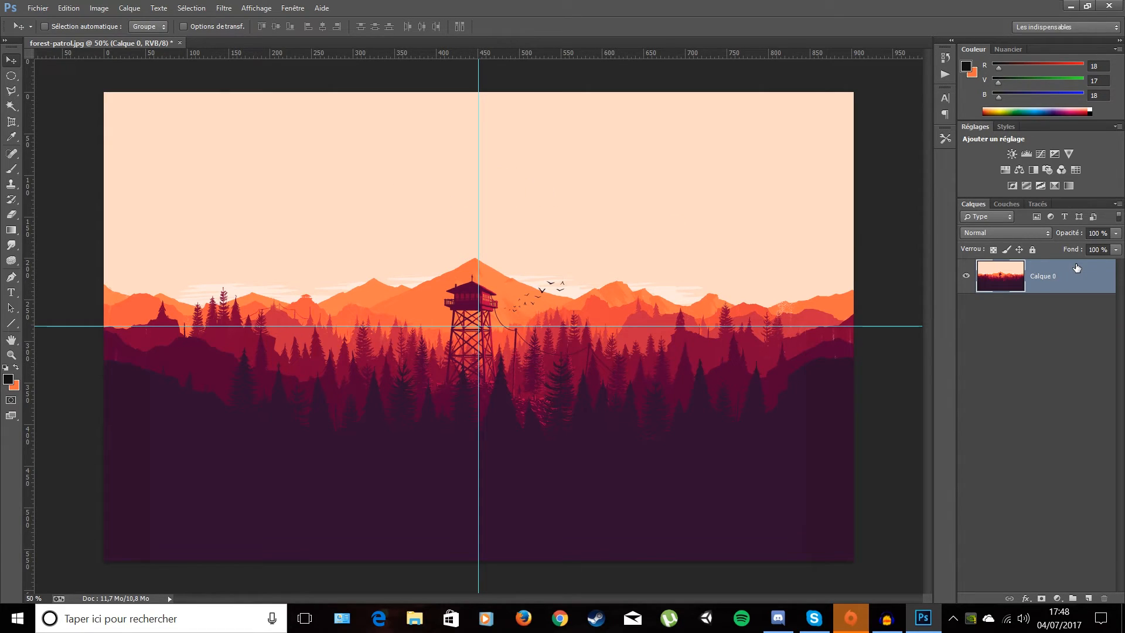
- Try the Path Selection tool by marking out an area of the empty sky west of the watchtower
click(8, 309)
right_click(8, 311)
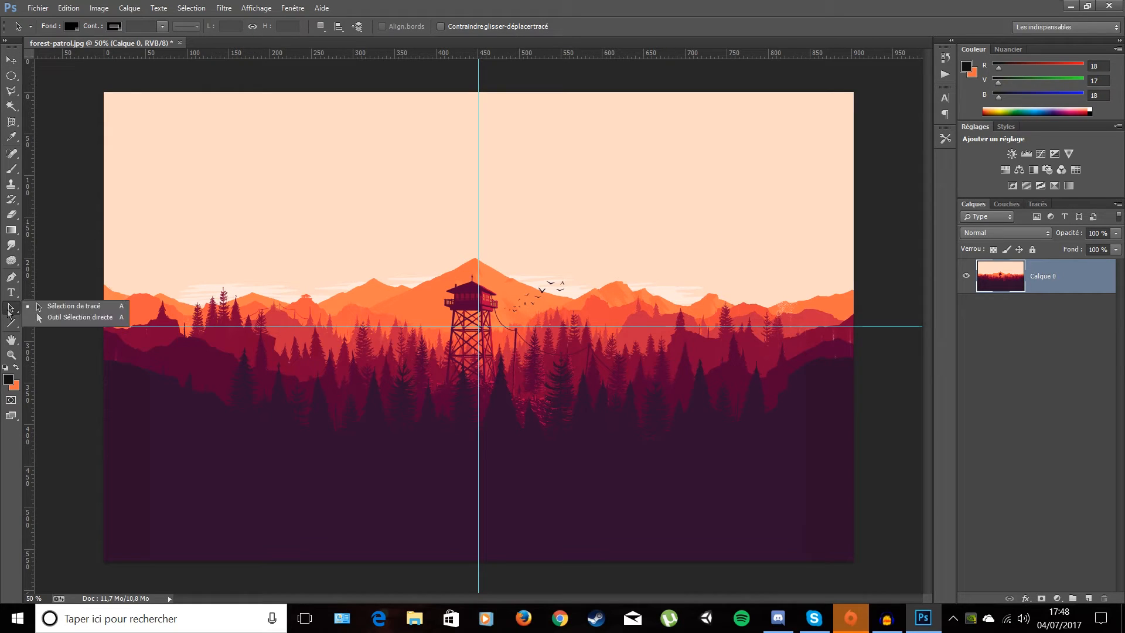
click(342, 213)
drag(236, 195, 422, 292)
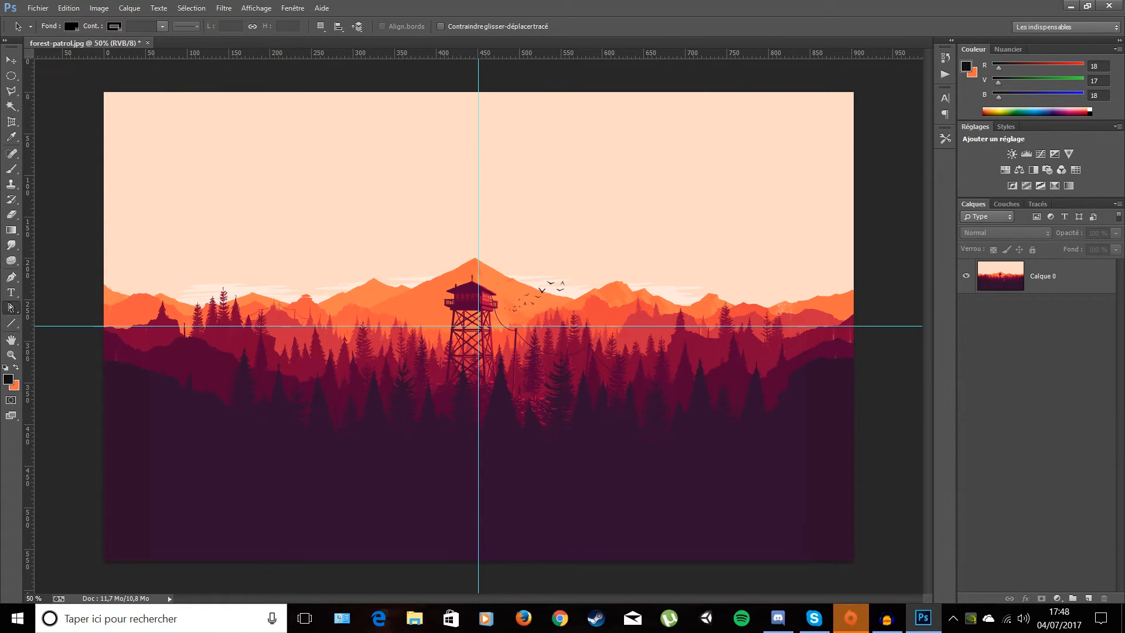
- Draw a closed five-point pen path in the sky west of the vertical guide, with a curved lower-left corner
click(11, 276)
click(275, 168)
click(316, 160)
click(367, 202)
click(322, 255)
drag(228, 226, 231, 214)
click(276, 168)
- Draw a second, roughly hexagonal pen path in the sky east of the vertical guide
click(615, 160)
click(661, 141)
click(684, 158)
click(692, 196)
drag(659, 220, 654, 221)
drag(615, 192, 614, 185)
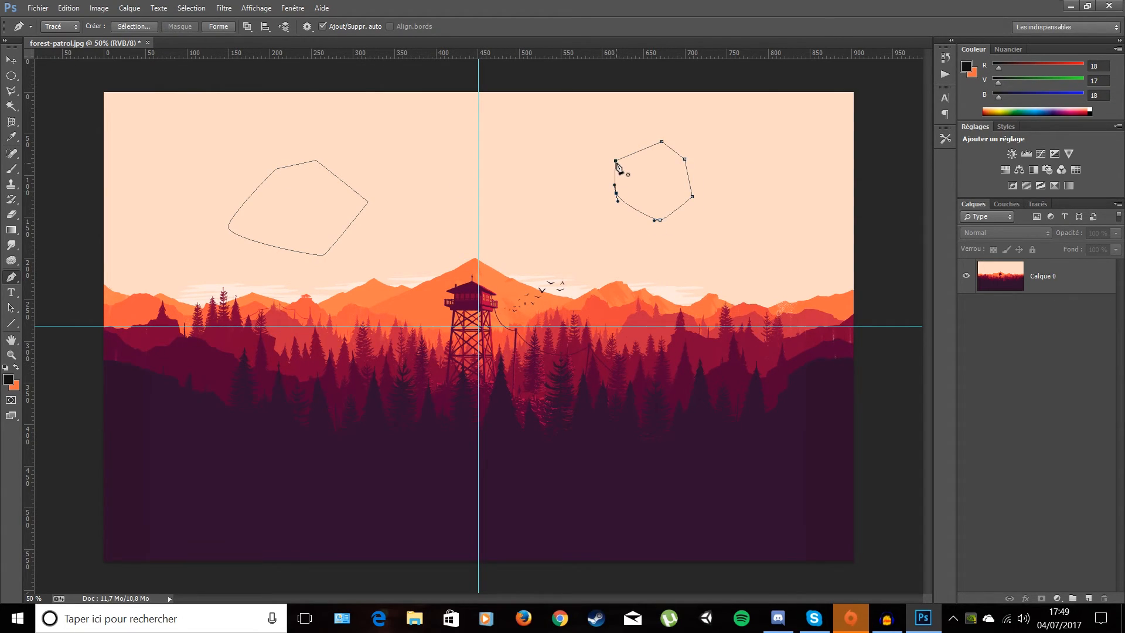
- Select the five-point path and the hexagonal path in turn with the Path Selection tool
click(11, 307)
drag(230, 124, 370, 284)
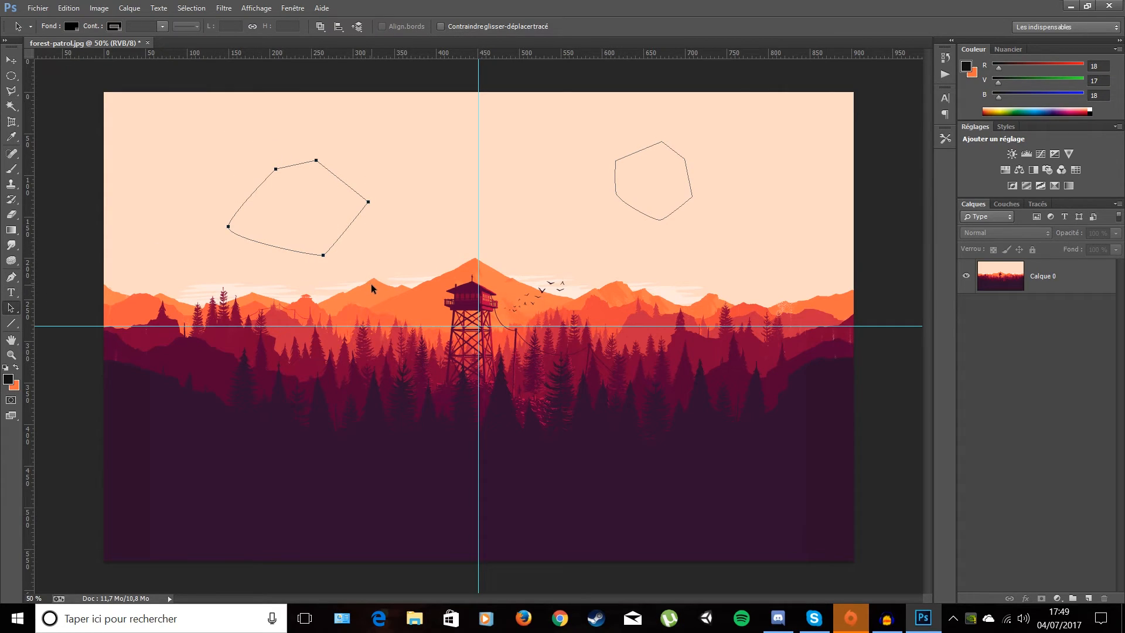
drag(597, 132, 736, 247)
drag(606, 143, 746, 237)
- Undo both pen paths step by step until the sky is clear
key(ctrl+alt+z)
key(ctrl+alt+z)
key(ctrl+alt+z)
key(ctrl+alt+z)
key(ctrl+alt+z)
key(ctrl+alt+z)
key(ctrl+alt+z)
key(ctrl+alt+z)
key(ctrl+alt+z)
key(ctrl+alt+z)
key(ctrl+alt+z)
key(ctrl+alt+z)
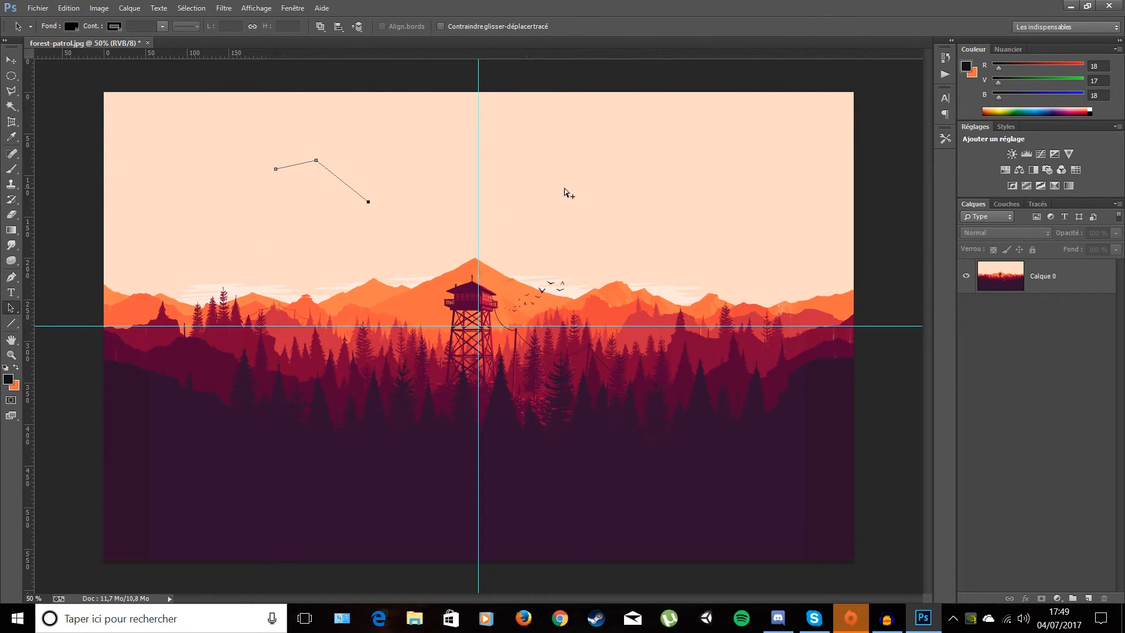
- Try the Direct Selection tool on a small area of the empty sky west of the watchtower
click(5, 309)
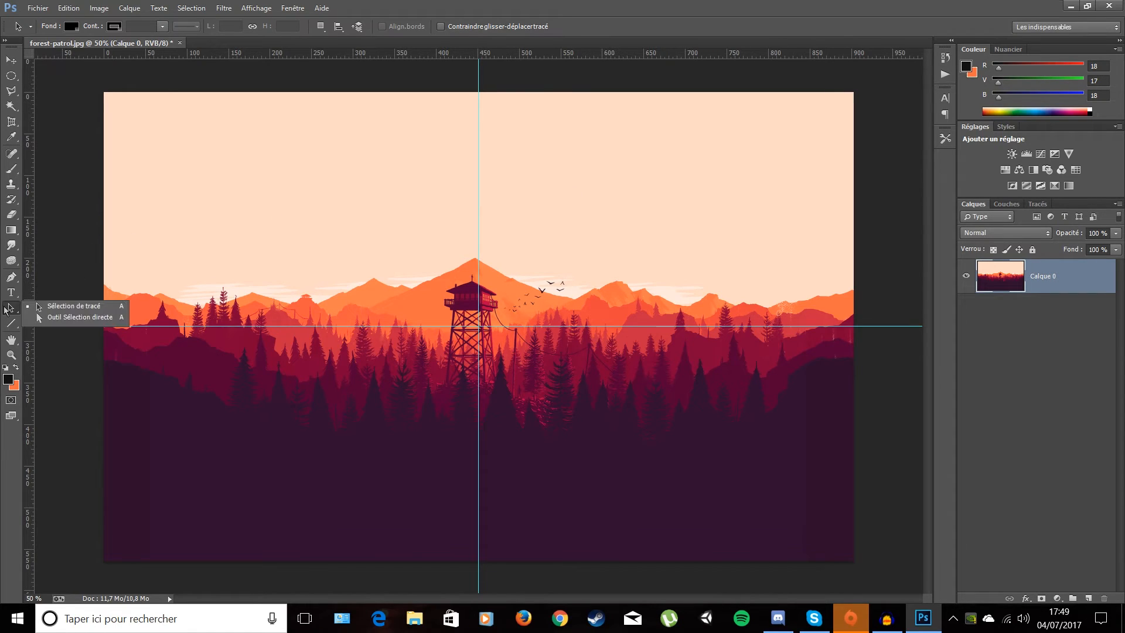
click(69, 319)
drag(280, 196, 331, 220)
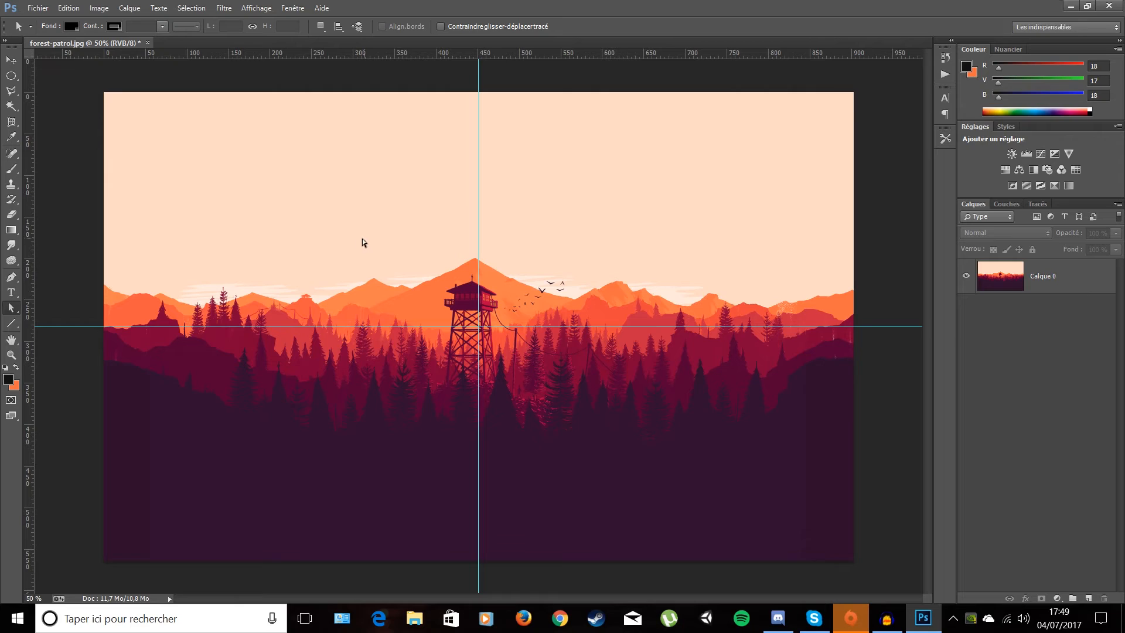
click(8, 312)
- Draw a black rectangle about 964 × 262 px in the sky with the Rectangle tool
click(11, 323)
click(11, 324)
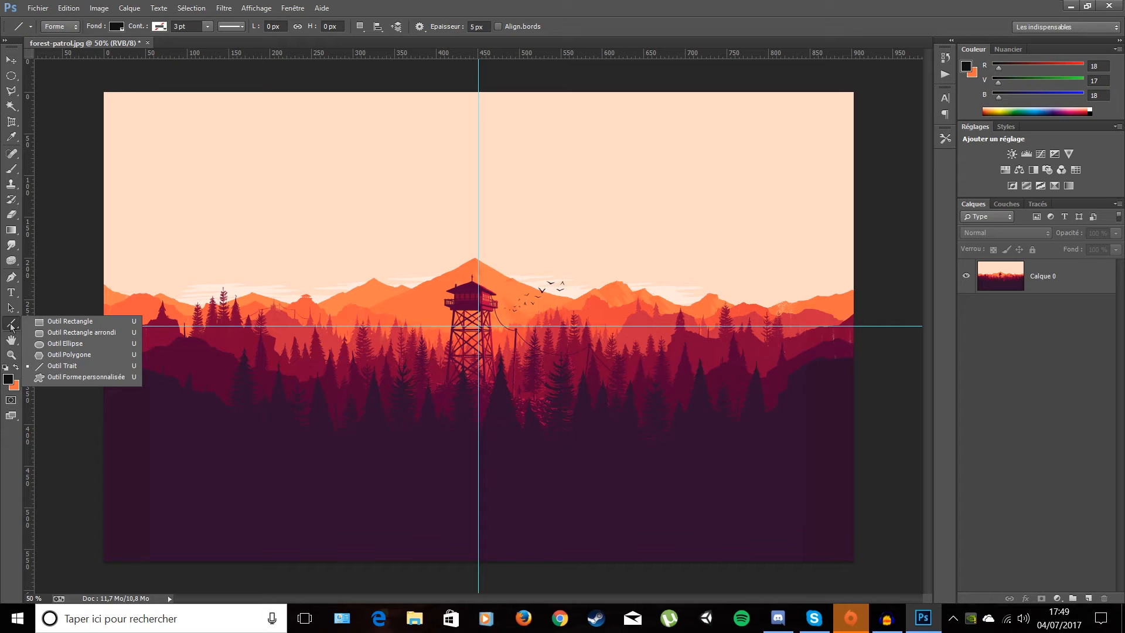
click(67, 321)
drag(239, 158, 522, 235)
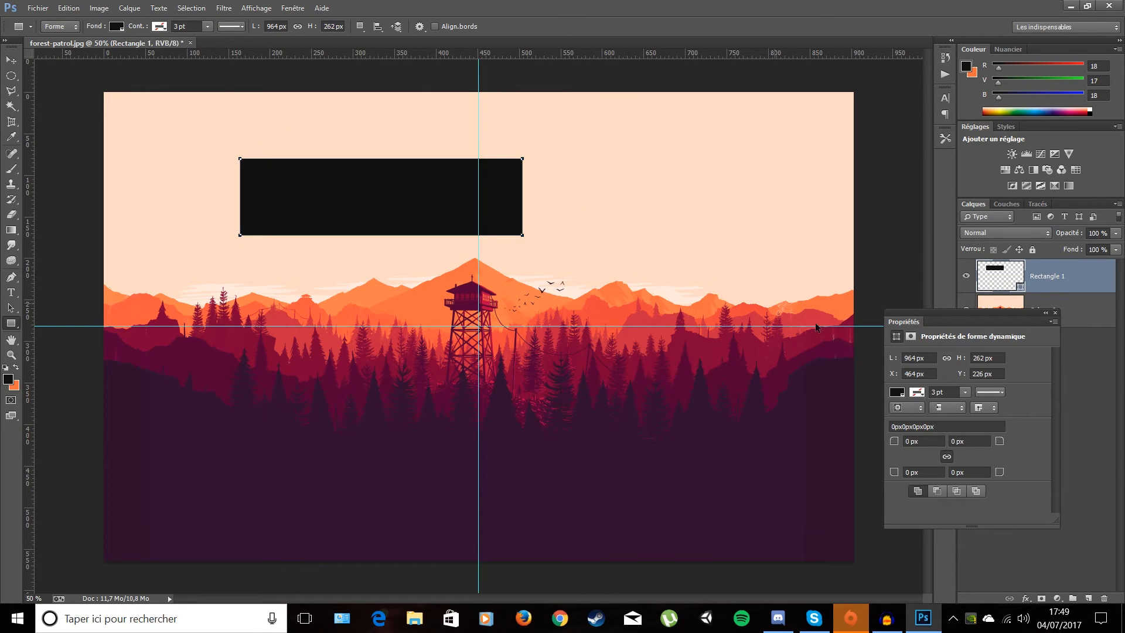
- View the rectangle's fill colour swatches, deselect its path and close its properties
click(898, 393)
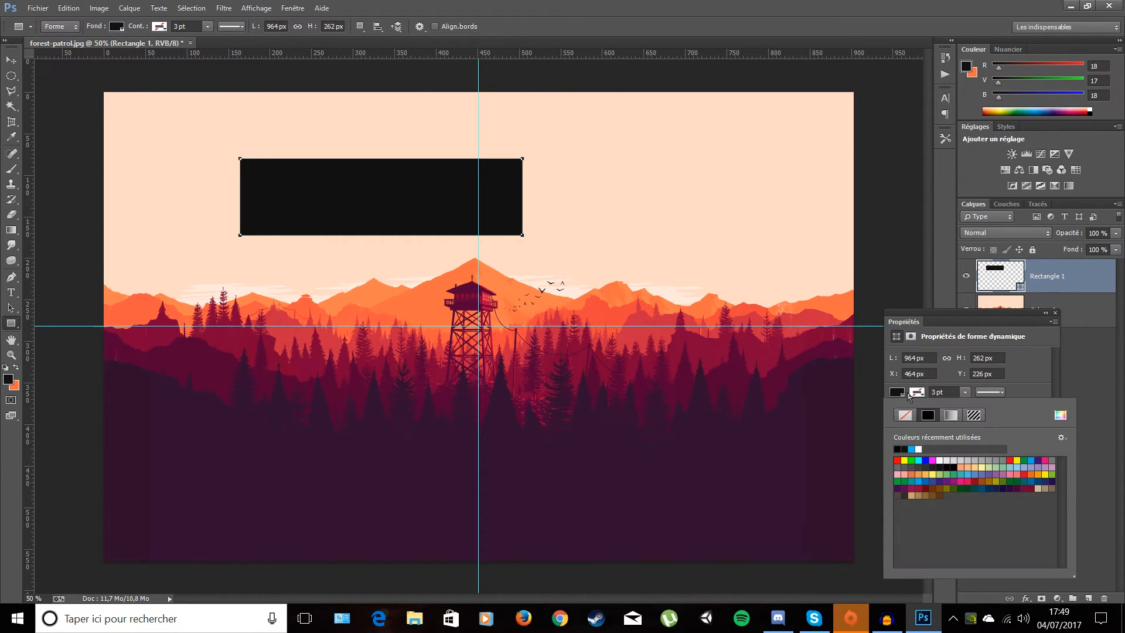
click(902, 395)
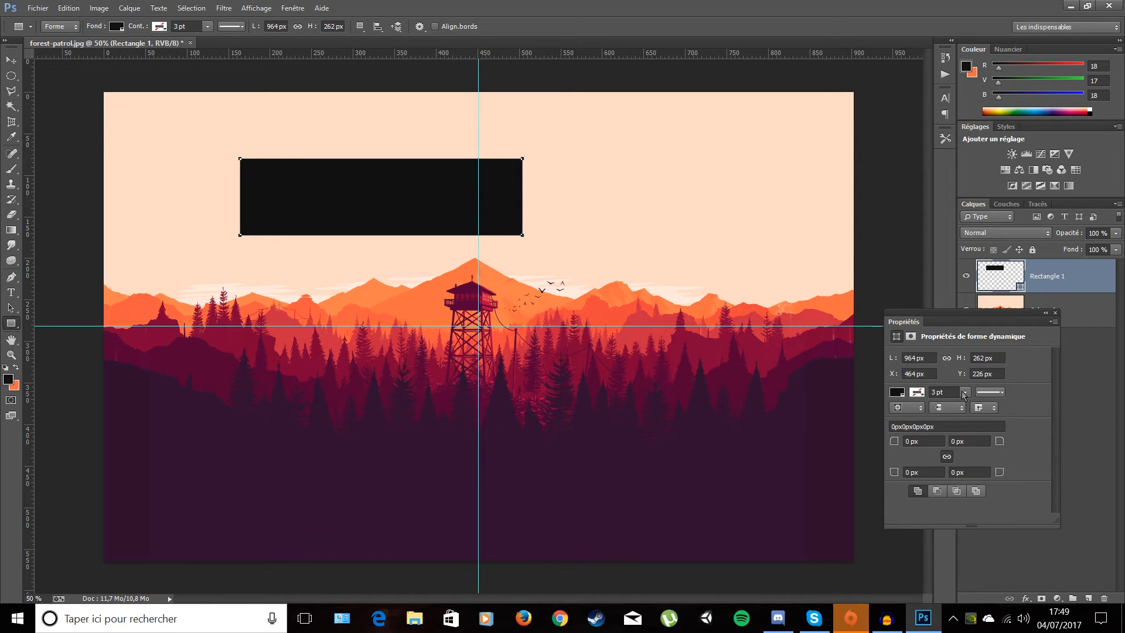
key(Return)
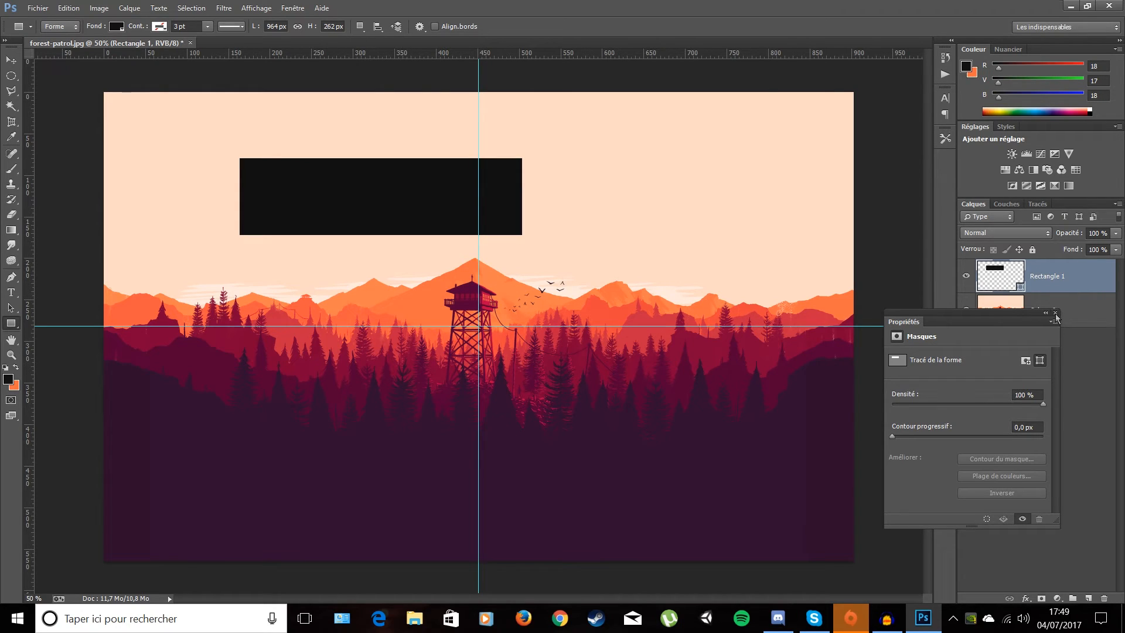
click(1055, 312)
- Draw a black rounded rectangle about 1142 × 326 px with a 39 px radius over the watchtower, and close its properties
right_click(7, 324)
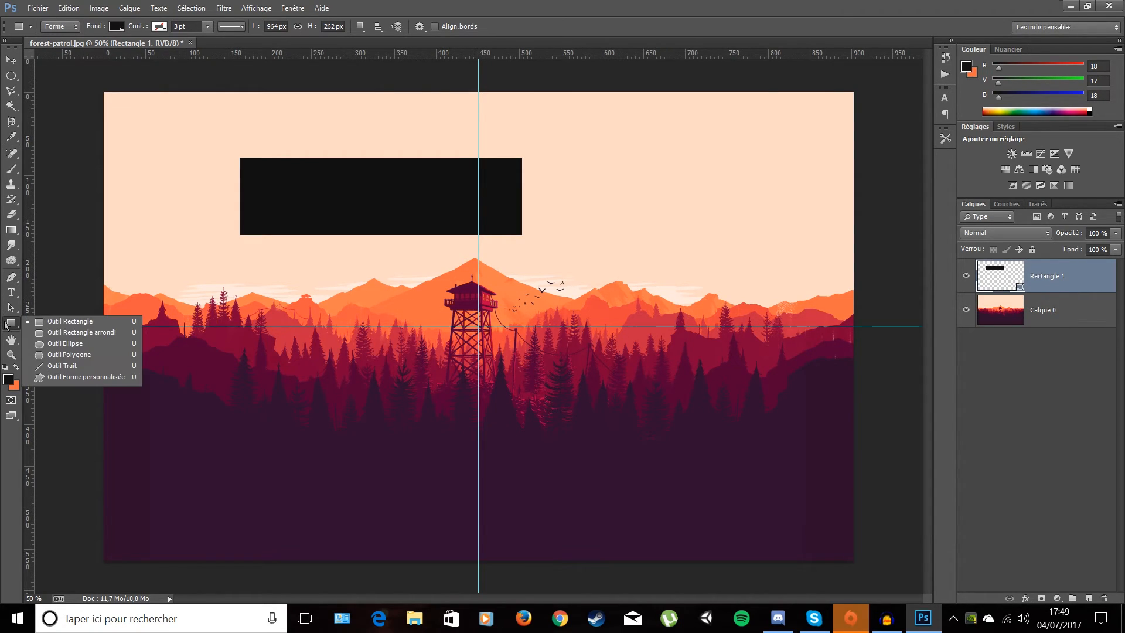
click(81, 332)
drag(233, 284, 568, 372)
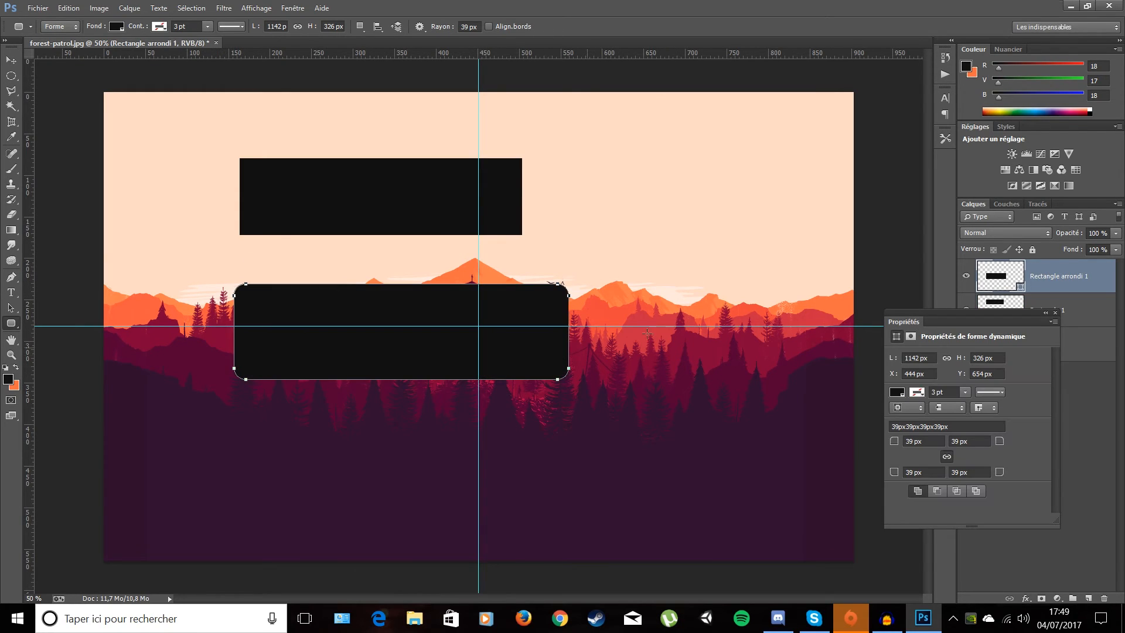
click(1055, 312)
- Draw another small shape in the sky east of the watchtower, and undo all the drawn shapes
drag(619, 198, 697, 281)
key(ctrl+z)
key(ctrl+alt+z)
key(ctrl+alt+z)
- Draw a three-sided polygon in the sky west of the vertical guide, and undo it
drag(11, 325, 73, 357)
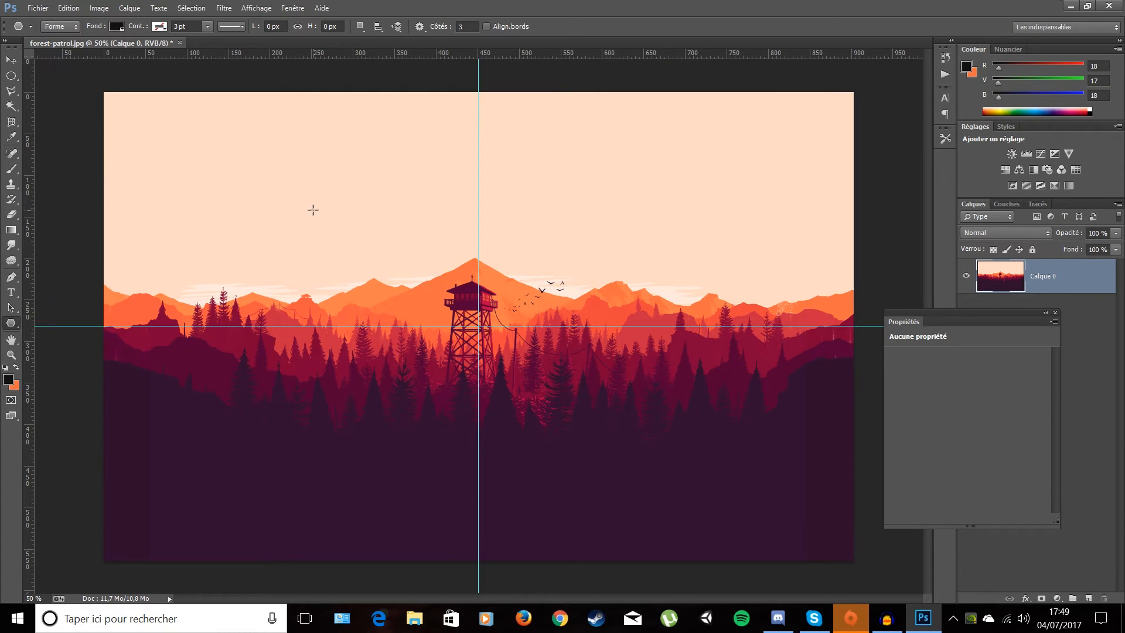
drag(324, 140, 303, 240)
key(ctrl+z)
- Draw a horizontal line about 612 px long and 5 px thick across the sky above the watchtower, and undo it
click(6, 326)
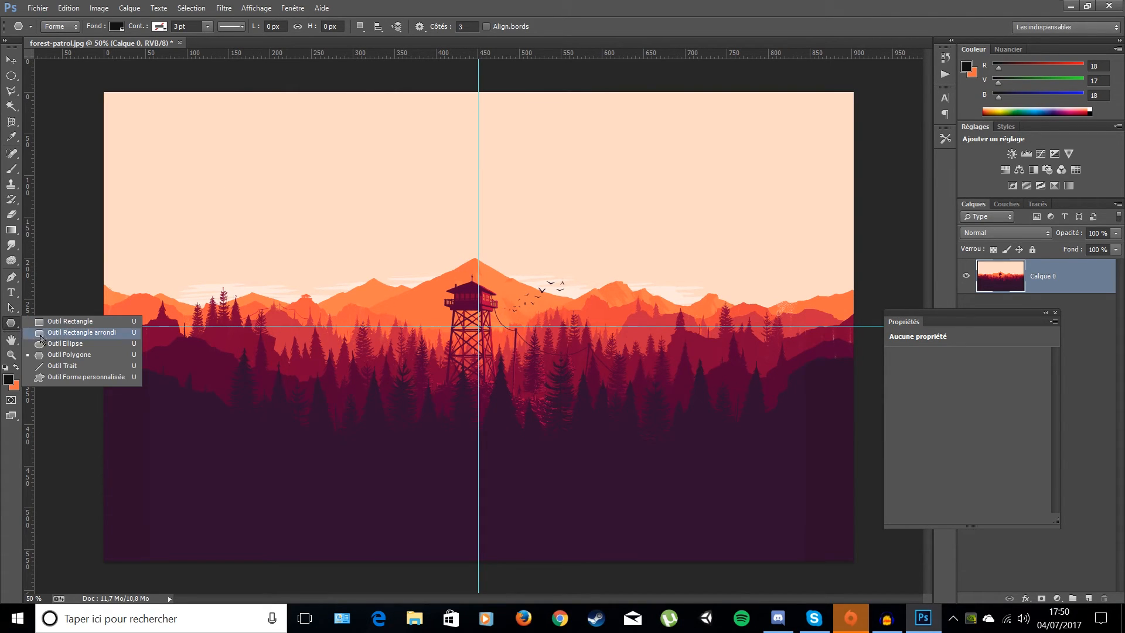
click(62, 365)
mouse_move(384, 194)
mouse_down()
mouse_move(576, 194)
mouse_move(564, 193)
mouse_up()
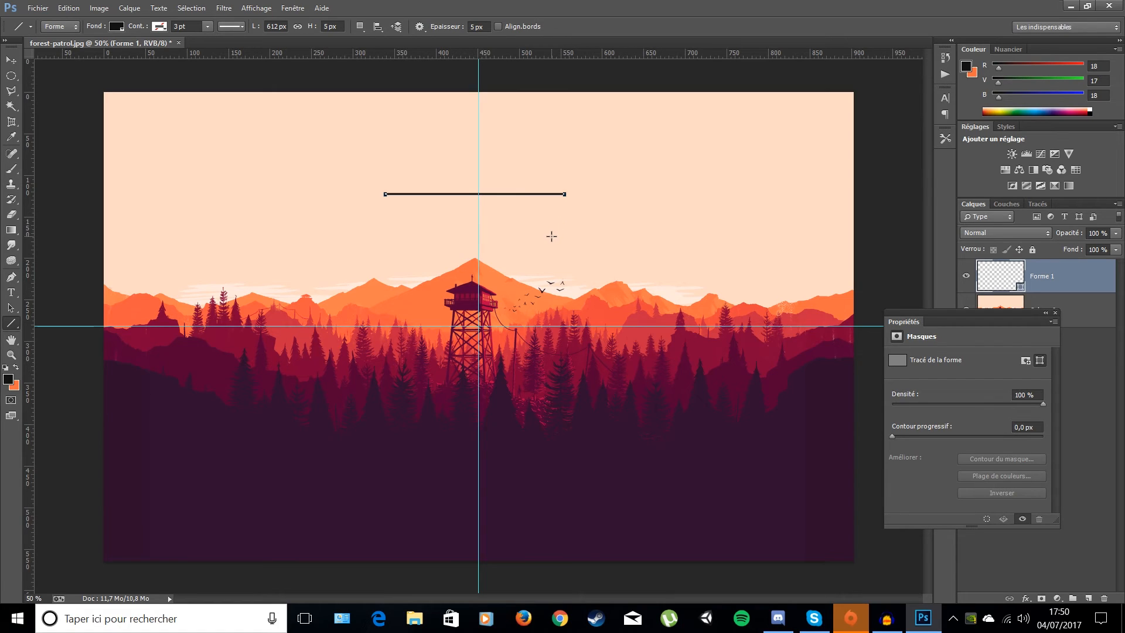
key(ctrl+z)
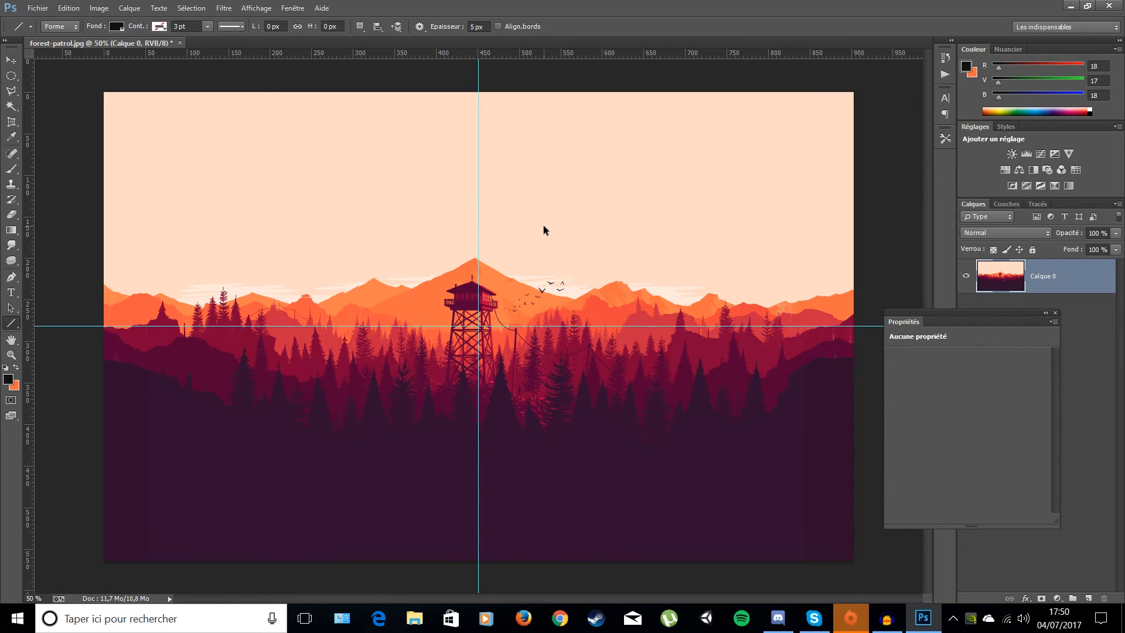
- Add the registered trademark (®) custom shape to the sky at 100 × 100 px
right_click(18, 324)
click(64, 381)
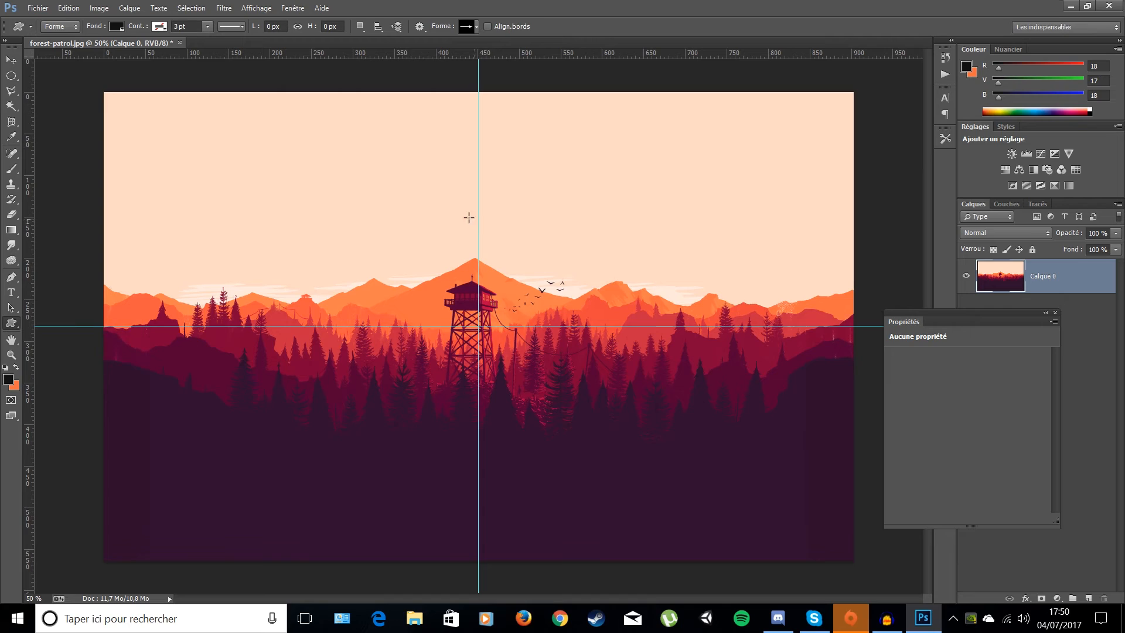
click(477, 28)
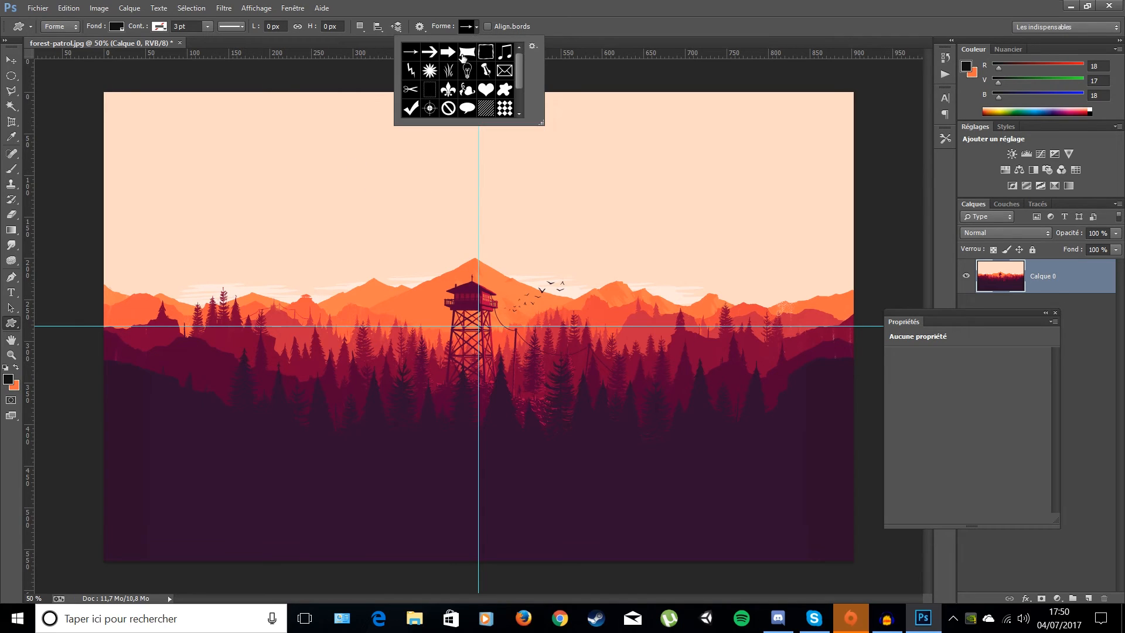
scroll(457, 100, down, 4)
scroll(457, 107, up, 2)
scroll(449, 104, down, 2)
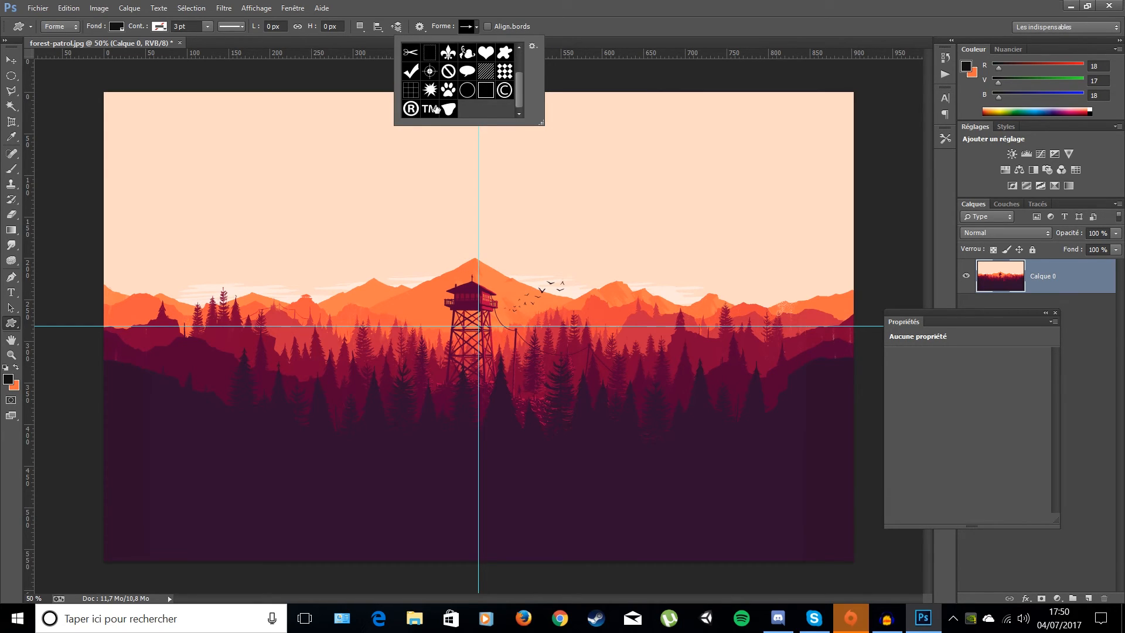
click(409, 115)
click(558, 197)
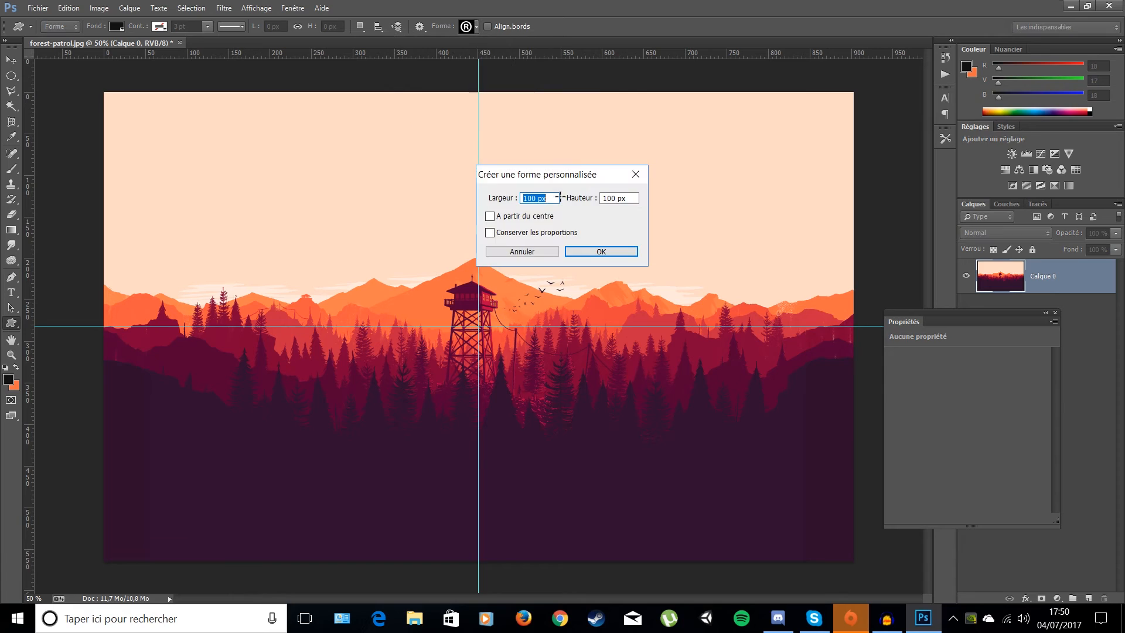
click(570, 252)
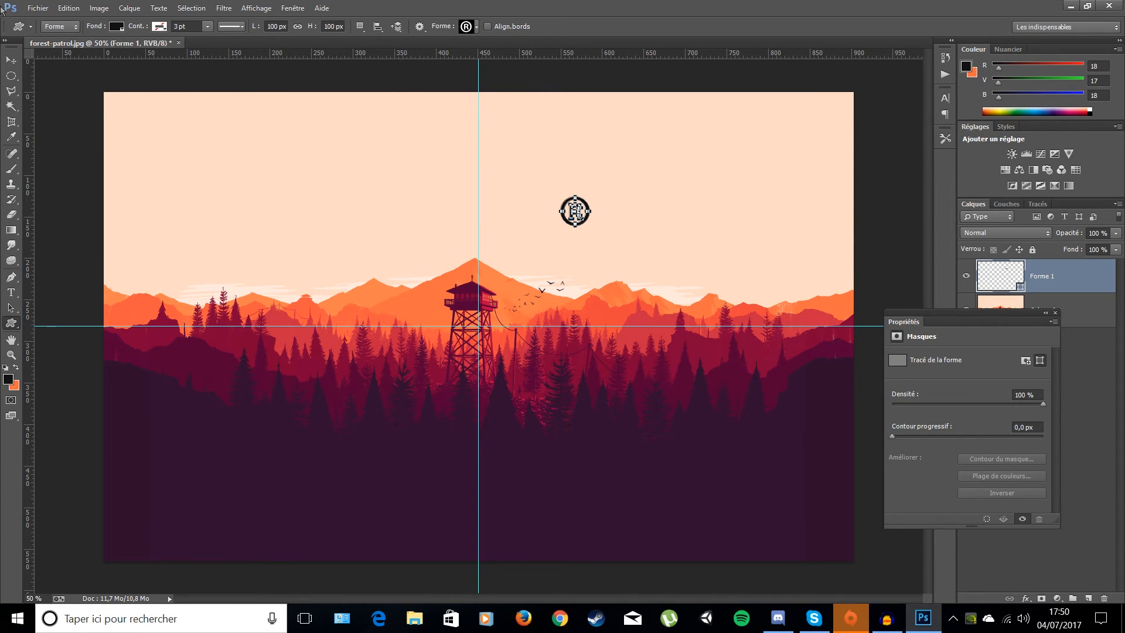
- Move the ® shape slightly down and to the east in the sky, and close its properties
click(12, 62)
drag(618, 187, 642, 198)
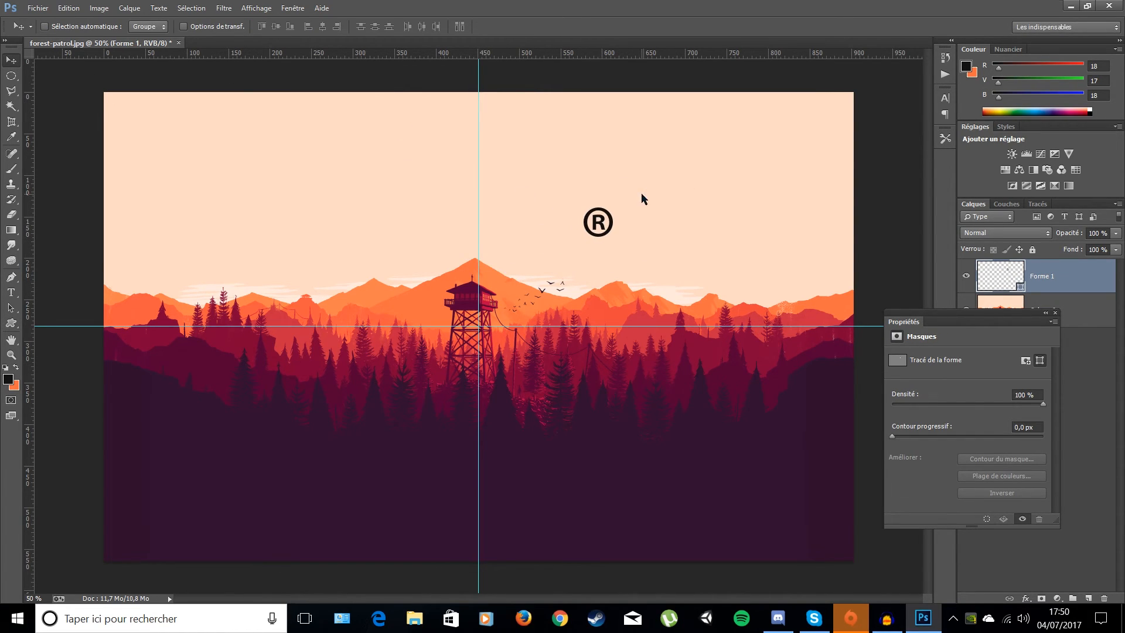
click(1055, 313)
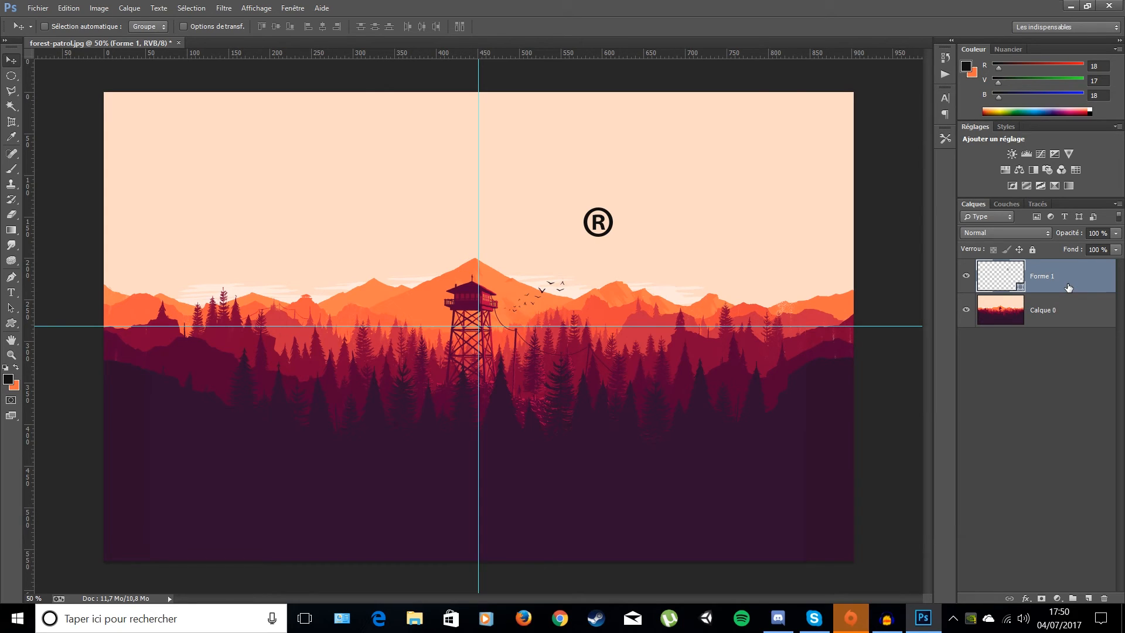
- Delete the ® shape layer and activate the Hand tool
key(Delete)
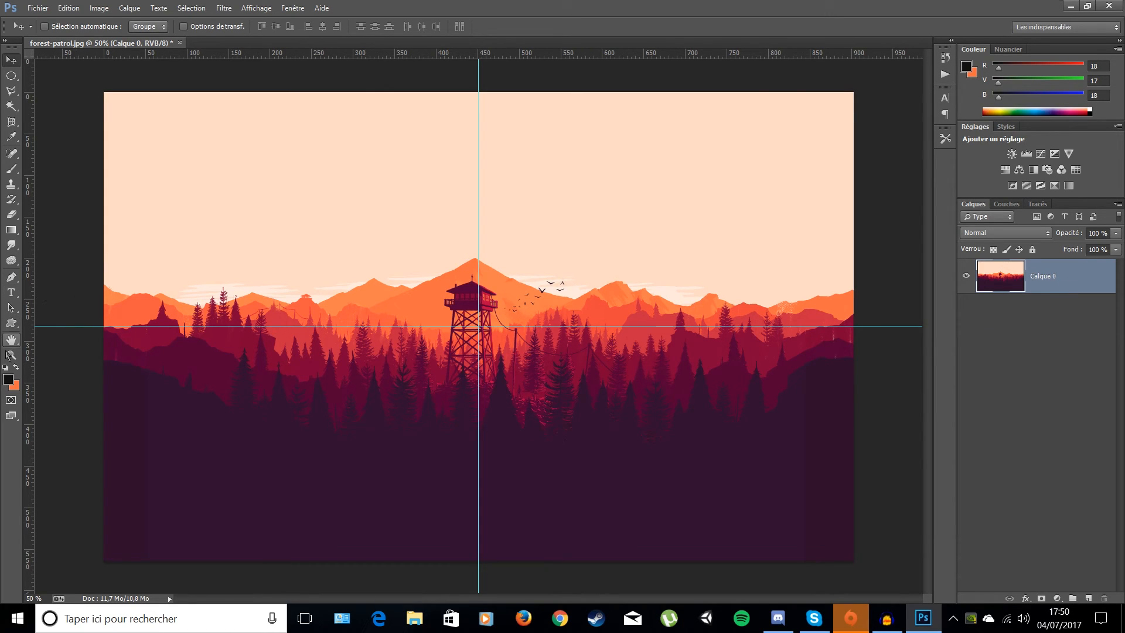
click(11, 340)
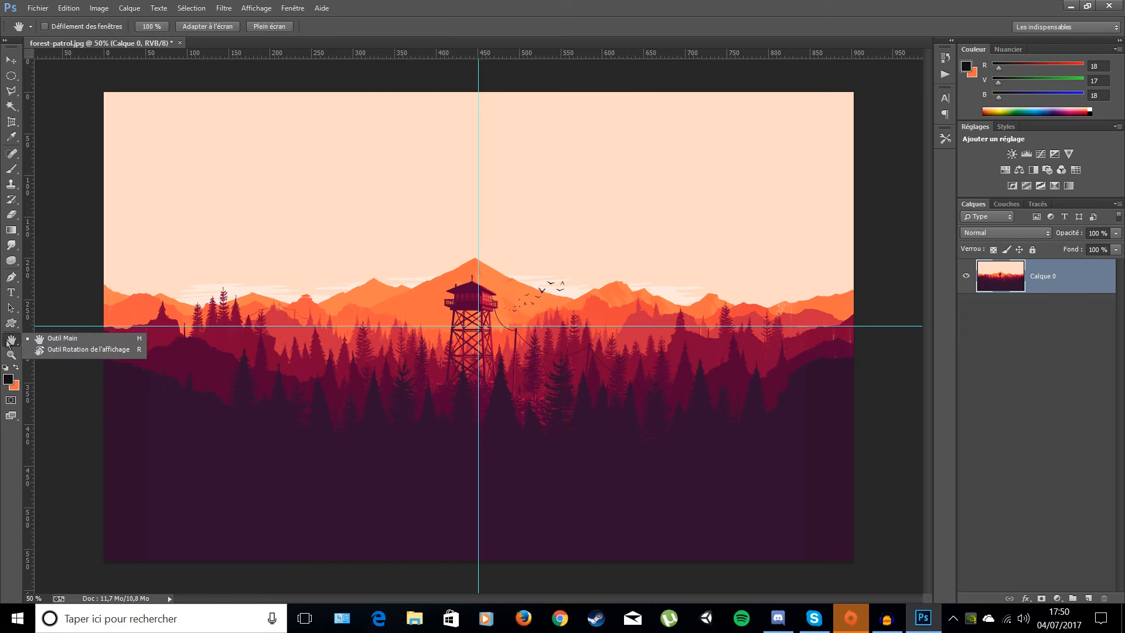
click(70, 338)
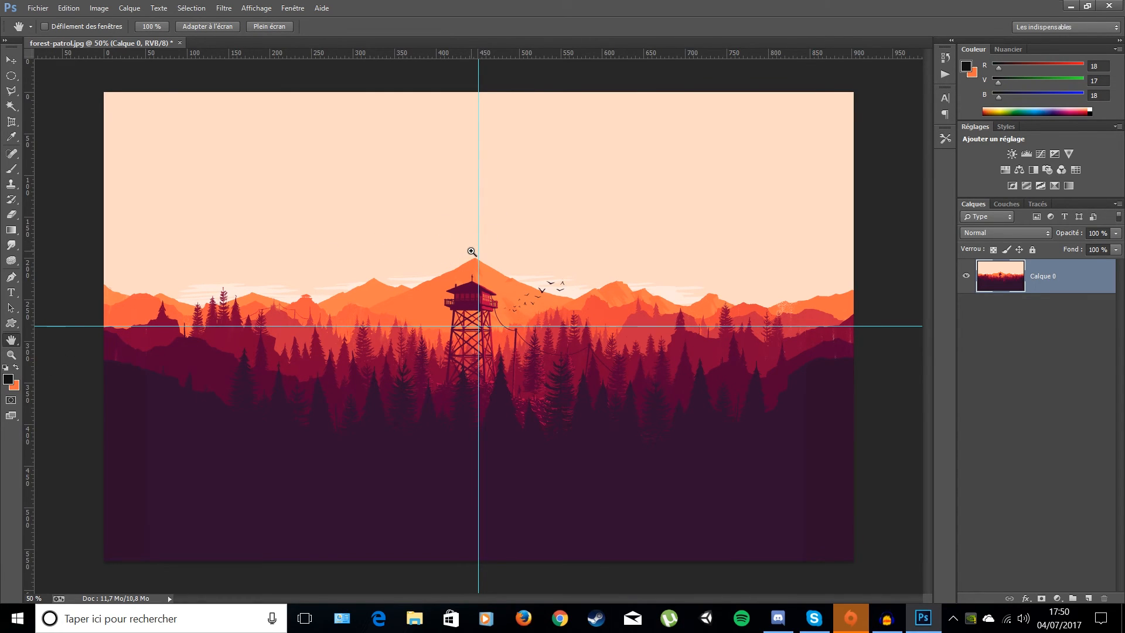
- Zoom in to 200%, pan around the watchtower and trees with the Hand tool, and zoom back out to 50%
key(ctrl+plus)
key(ctrl+plus)
key(ctrl+plus)
drag(307, 211, 589, 322)
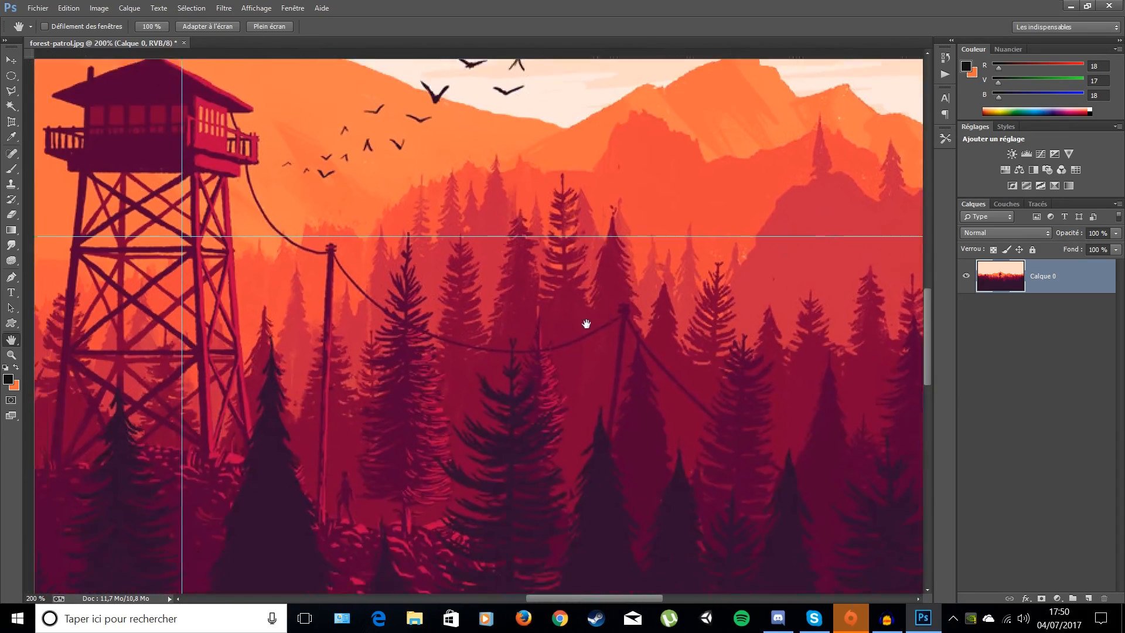
key(ctrl+minus)
key(ctrl+minus)
key(ctrl+minus)
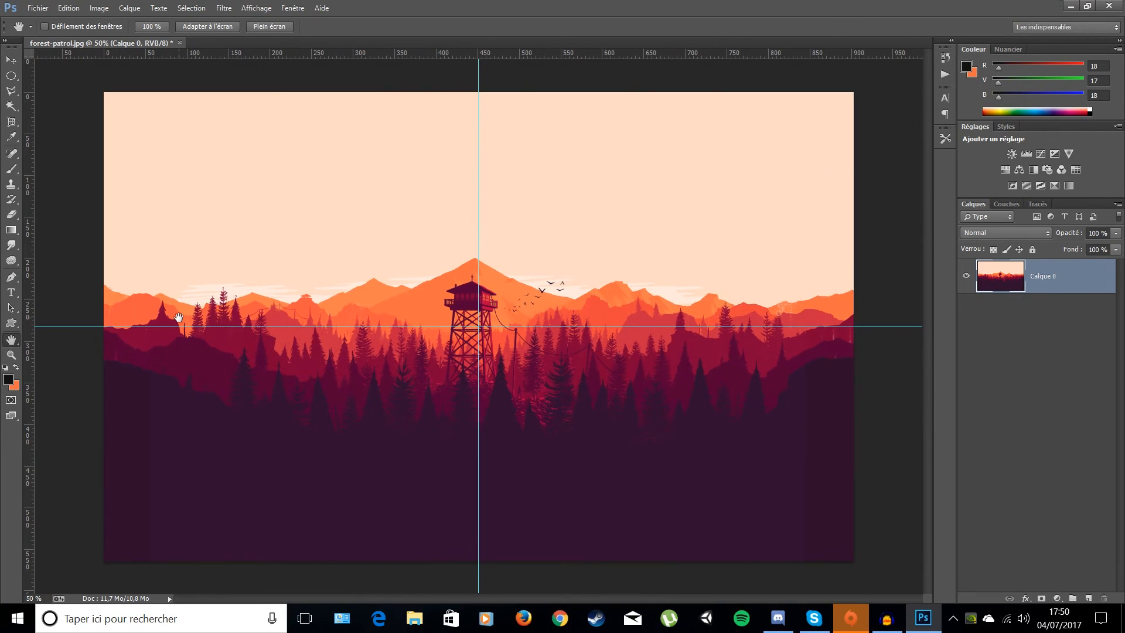
- Rotate the canvas view to about -163° with the Rotate View tool
click(7, 342)
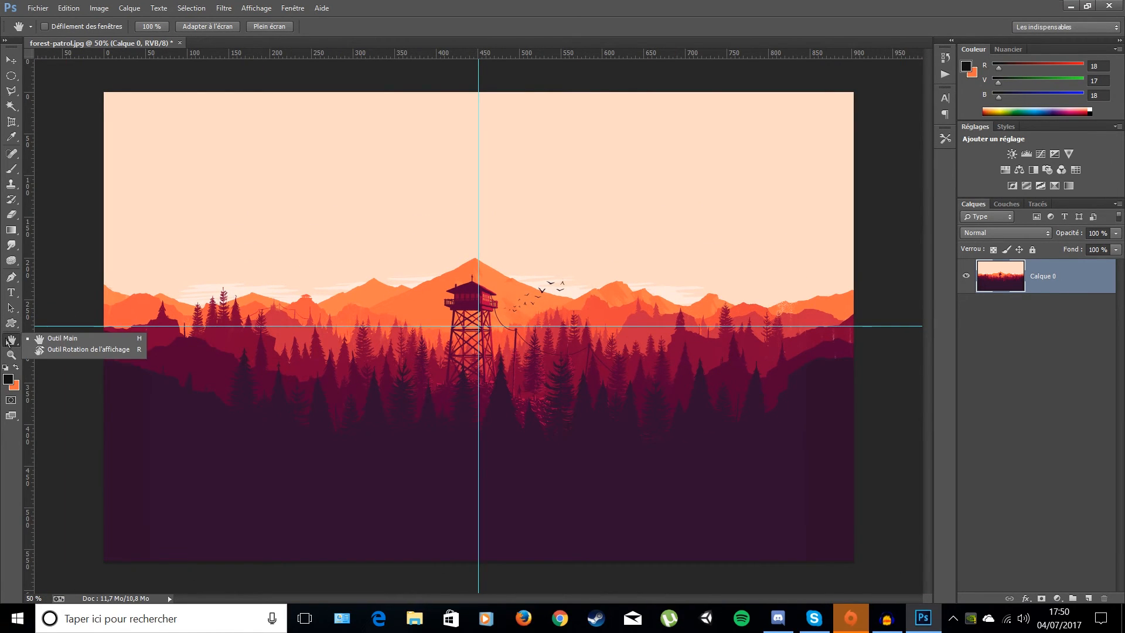
click(74, 349)
click(298, 341)
drag(298, 341, 771, 422)
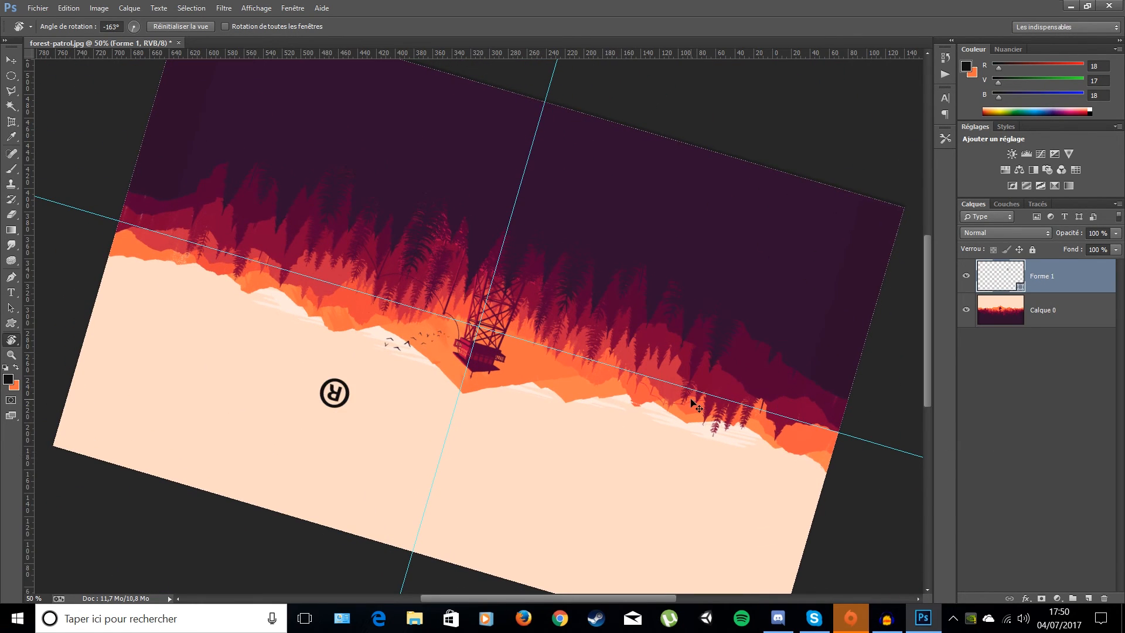
- Turn on the CMYK colour proof, and undo and redo the layer deletion so that the ® shape layer is removed
key(ctrl+y)
click(68, 8)
click(69, 22)
click(69, 8)
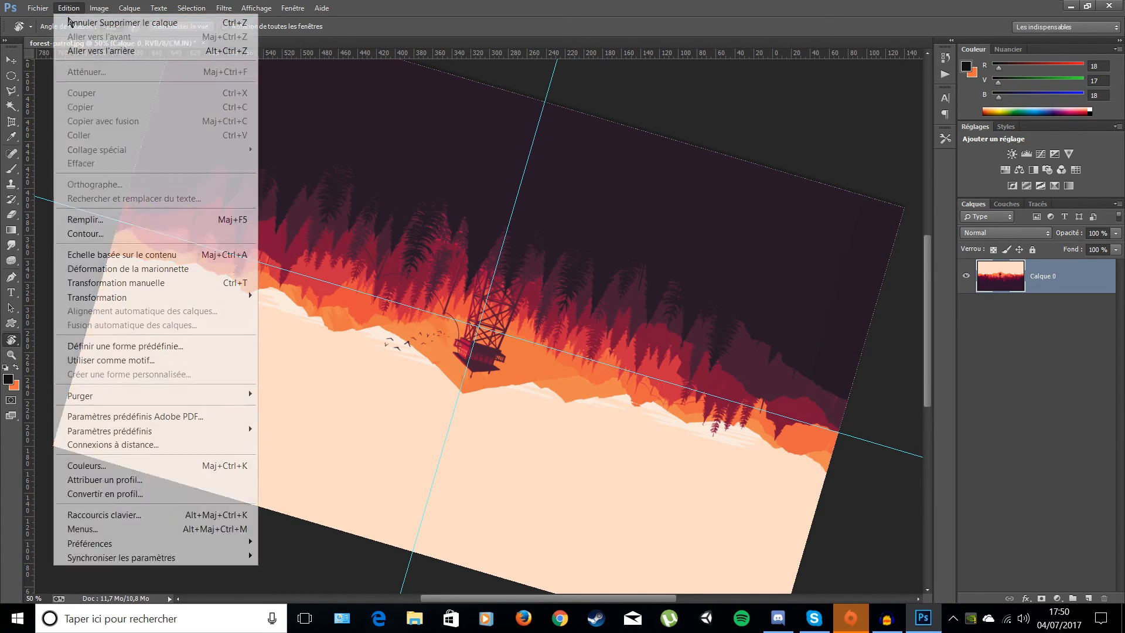
click(69, 22)
click(80, 7)
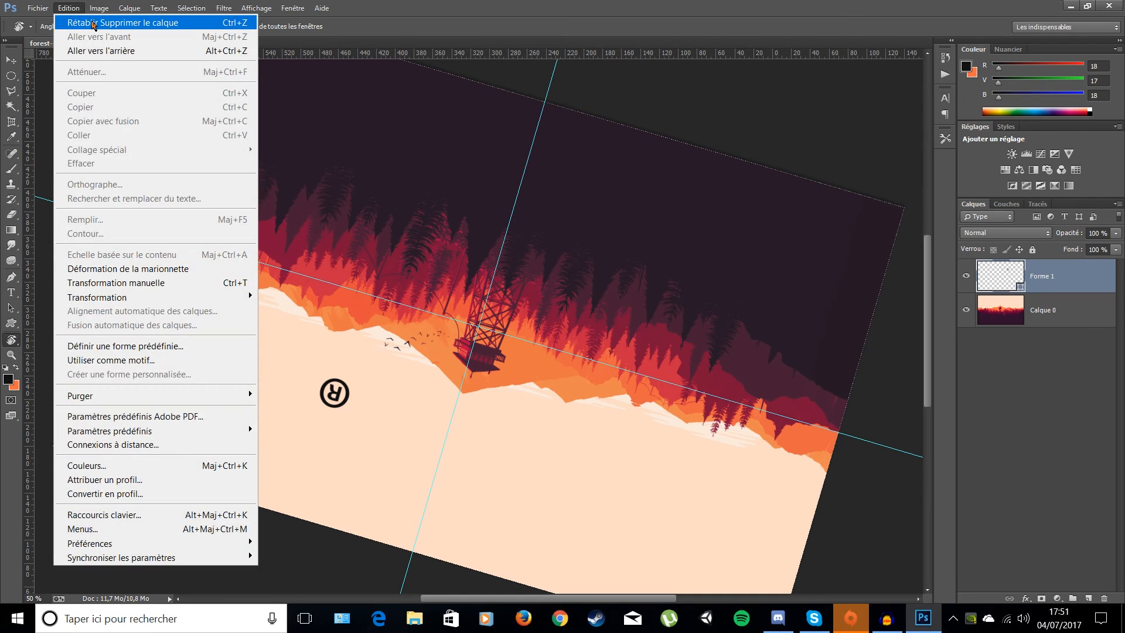
click(70, 23)
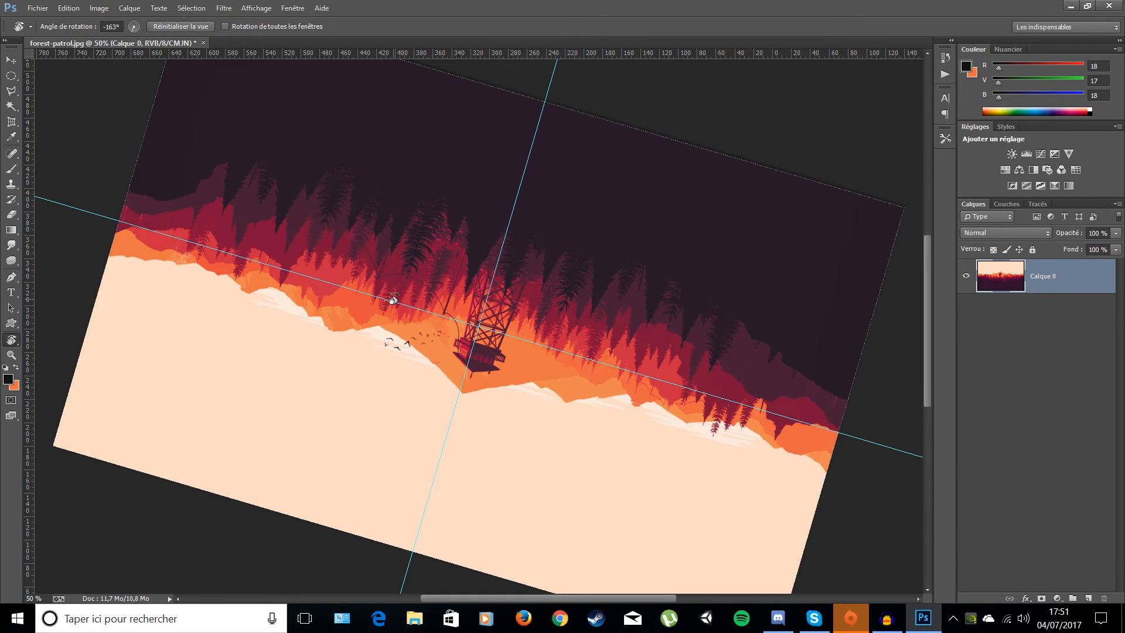
- Return the canvas view rotation to 0°
drag(328, 220, 586, 371)
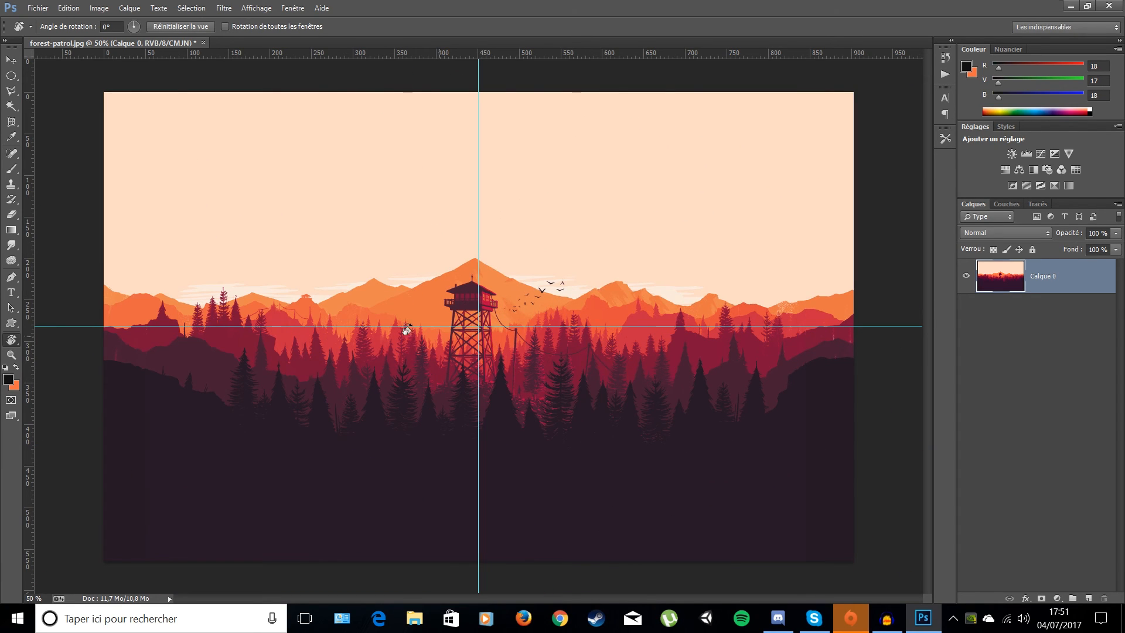
drag(14, 344, 52, 338)
- Magnify the watchtower roof to 500% with the Zoom tool
click(11, 354)
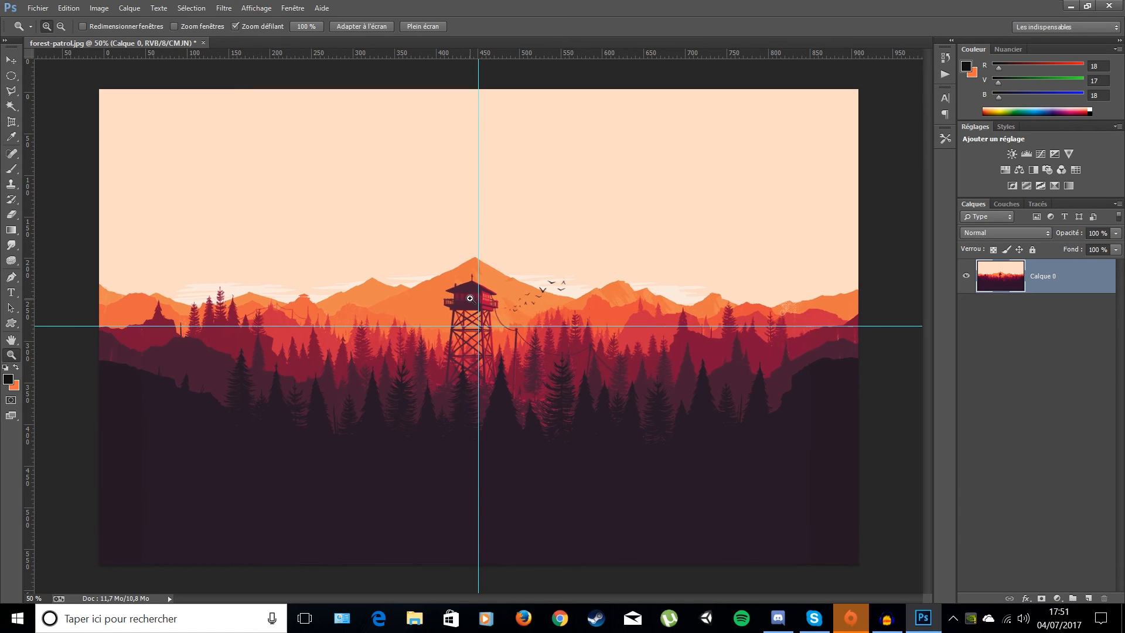
click(395, 273)
right_click(392, 271)
click(389, 252)
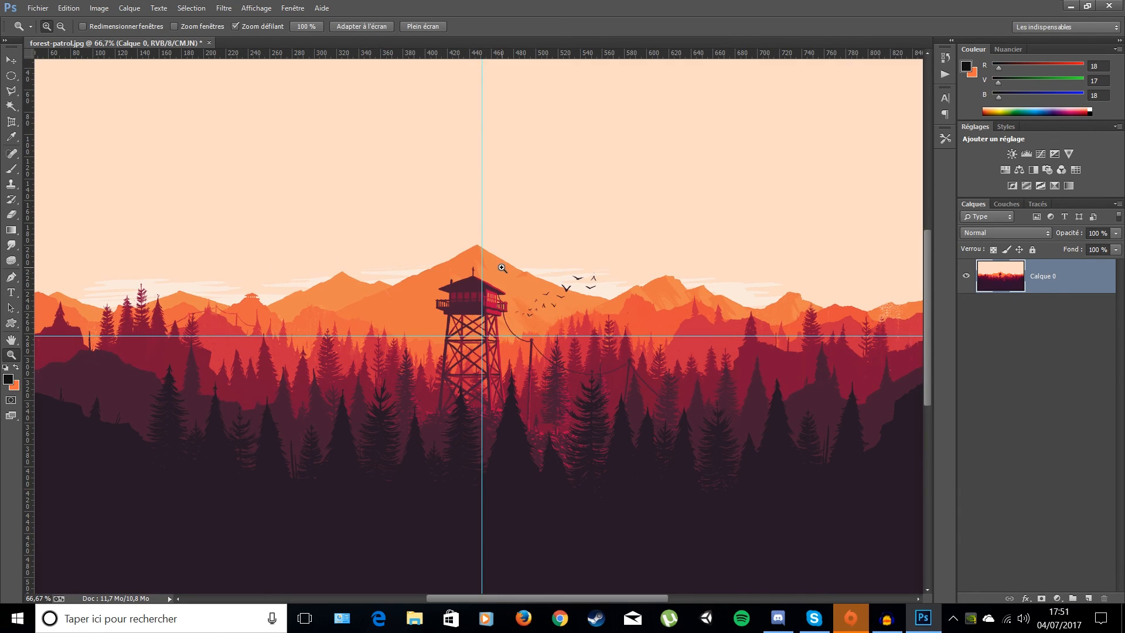
click(503, 269)
click(463, 268)
click(463, 269)
click(464, 269)
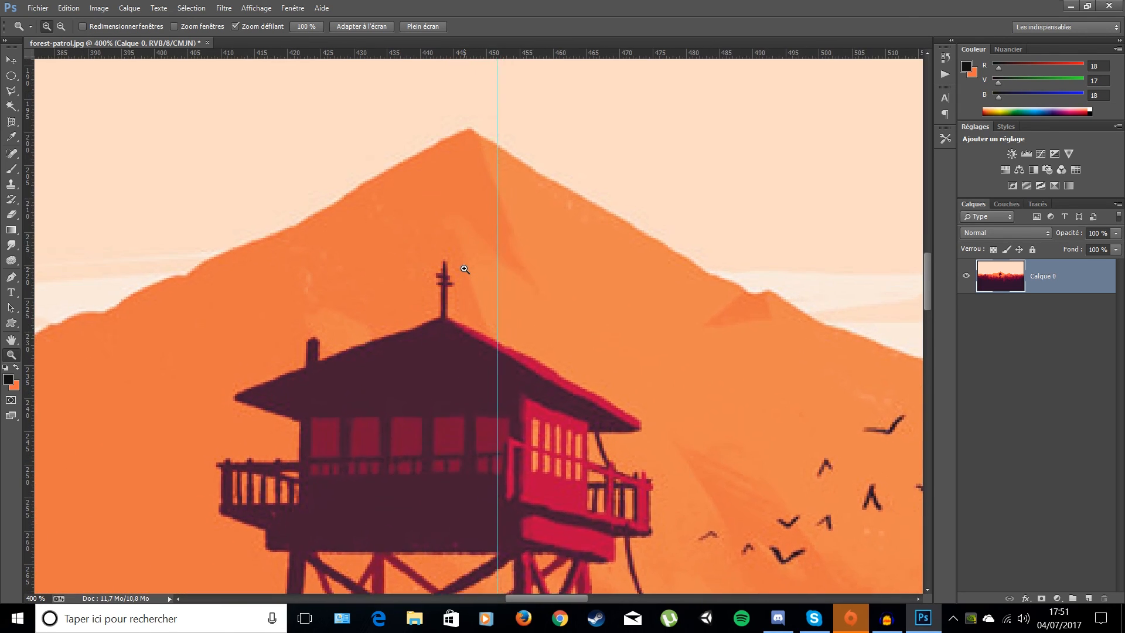
click(462, 267)
scroll(288, 351, down, 1)
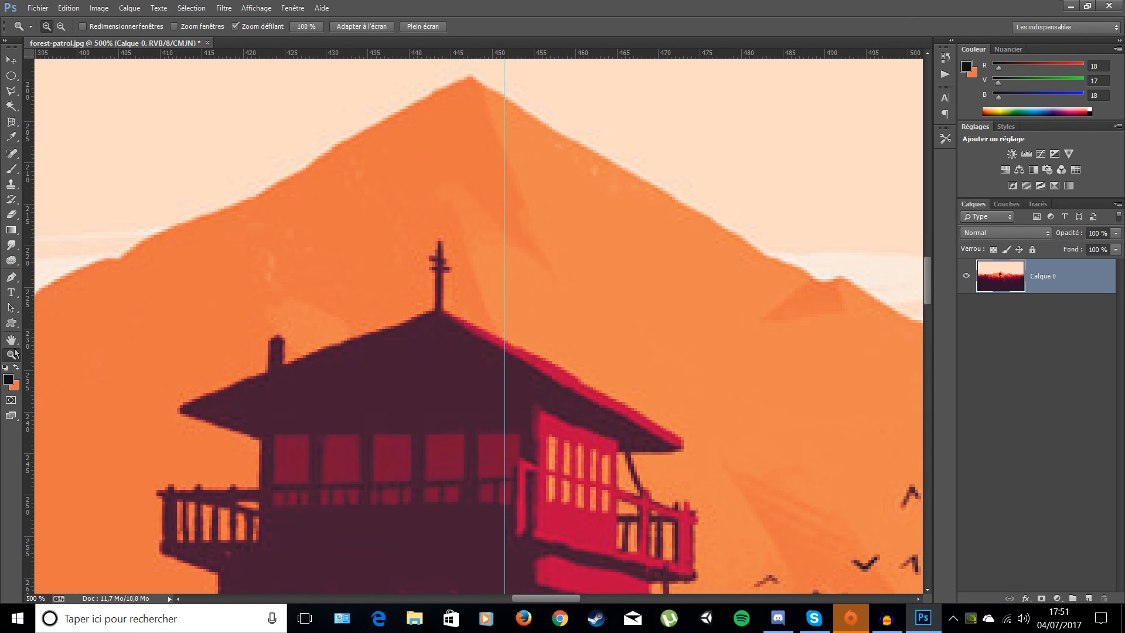
- Zoom back out from the watchtower to show the whole image at 50%
alt+click(427, 323)
alt+click(427, 323)
alt+click(427, 323)
alt+click(427, 324)
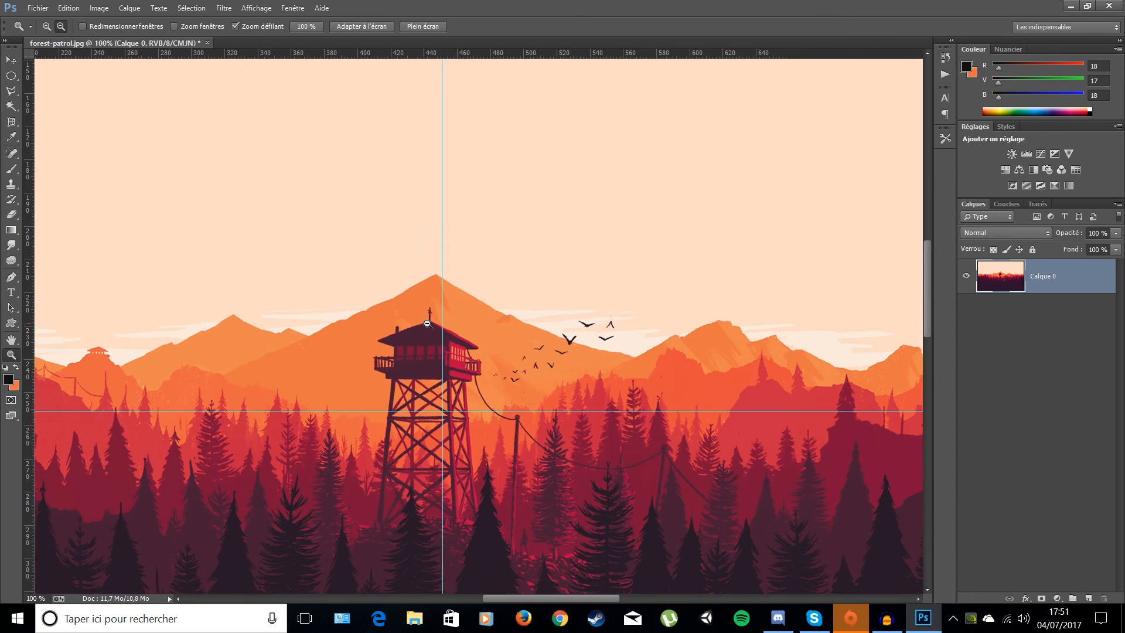
alt+click(426, 322)
alt+click(426, 320)
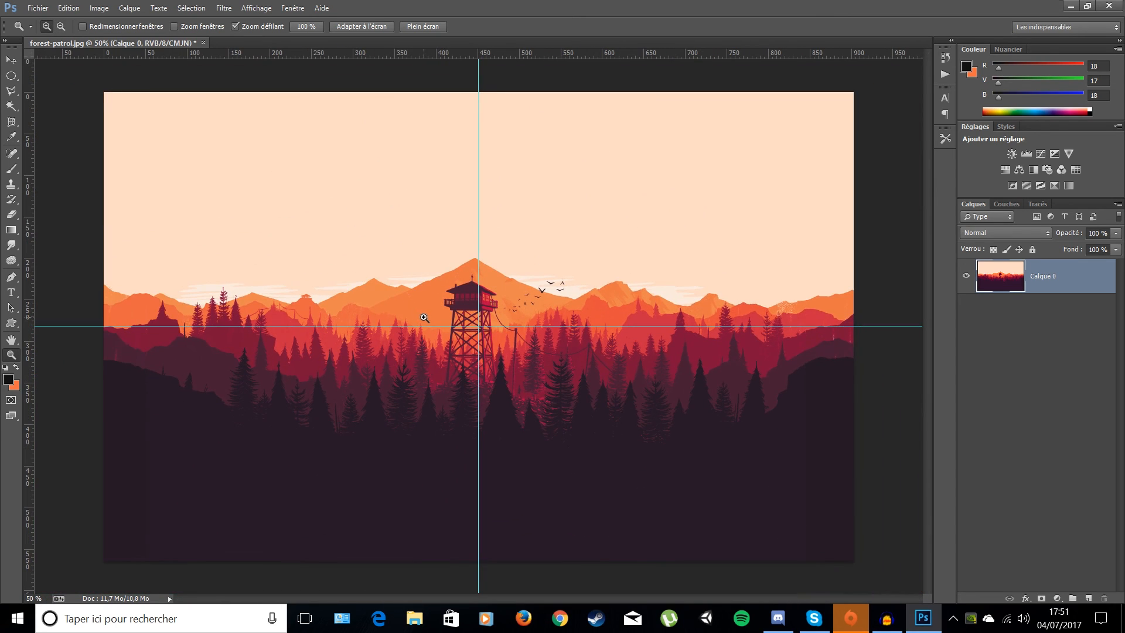
- Restore the default colours and swap them, giving a white foreground and a black background
click(6, 369)
click(15, 368)
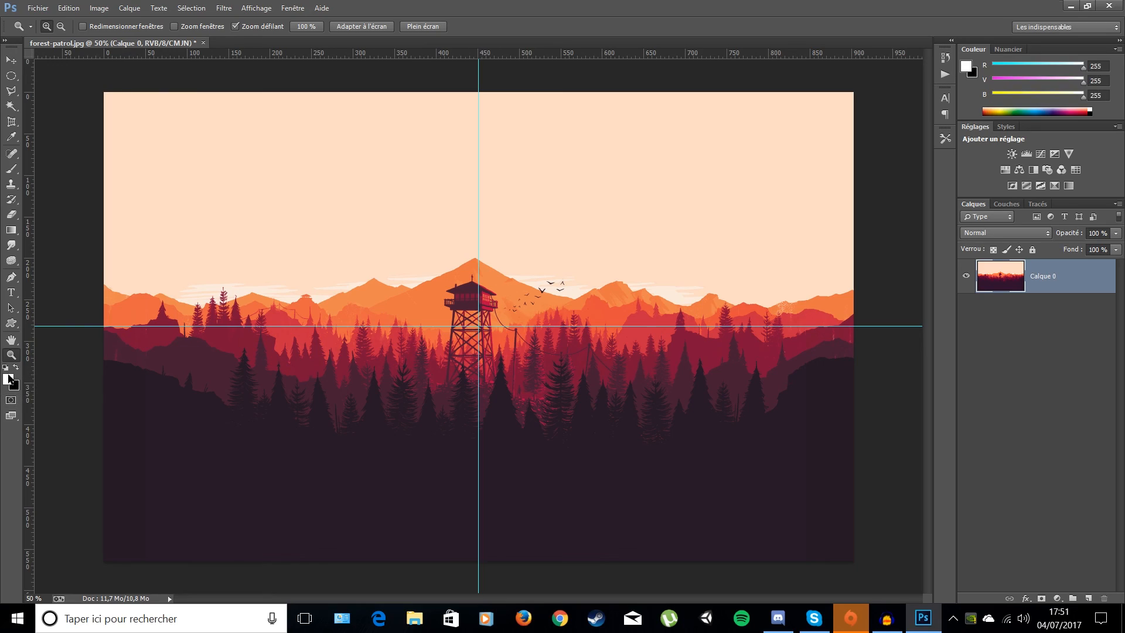